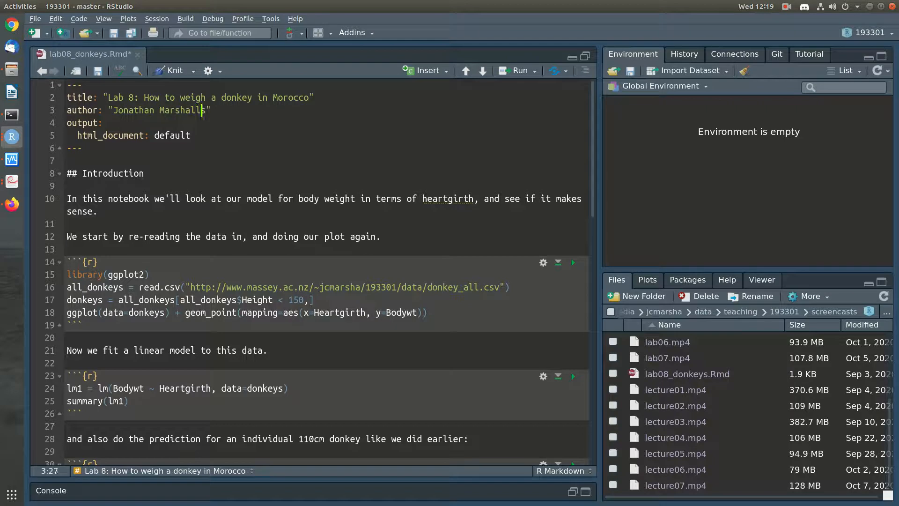
Step: Remove the stray trailing letter from the author's name in the document header and save the file
key(Down)
key(Down)
key(Down)
key(ctrl+s)
key(Down)
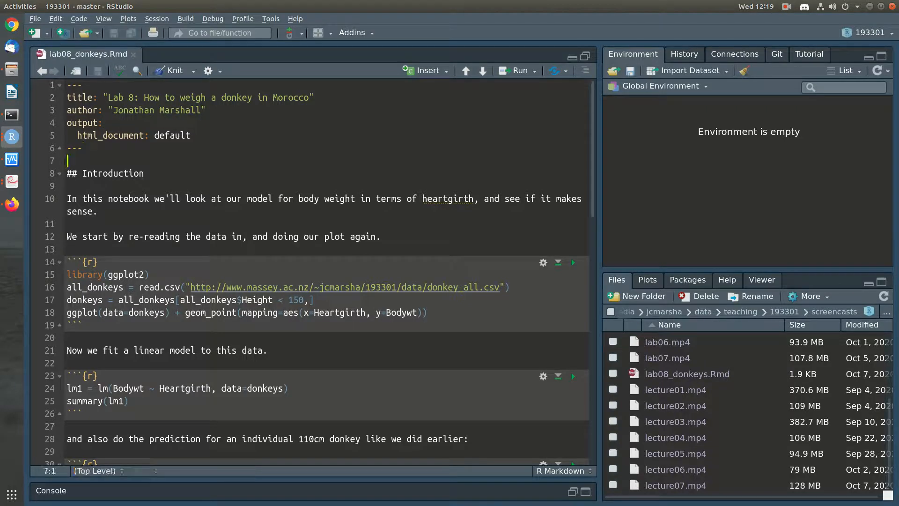
Step: Run the chunk that loads the donkey data and plots Bodywt against Heartgirth
scroll(309, 271, down, 1)
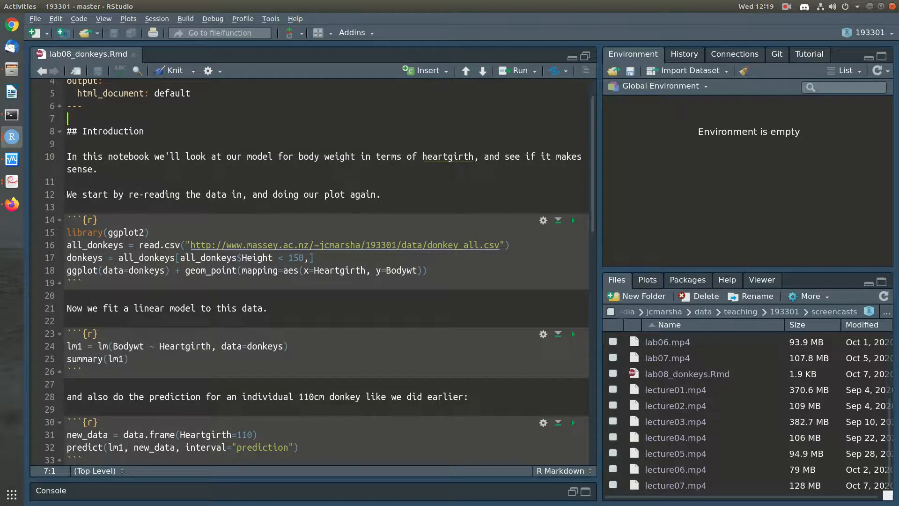
scroll(572, 216, down, 2)
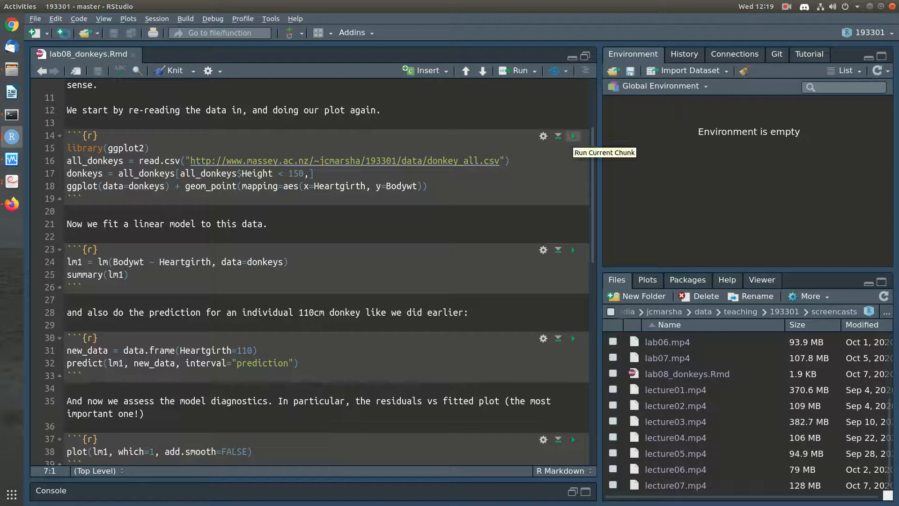
click(572, 136)
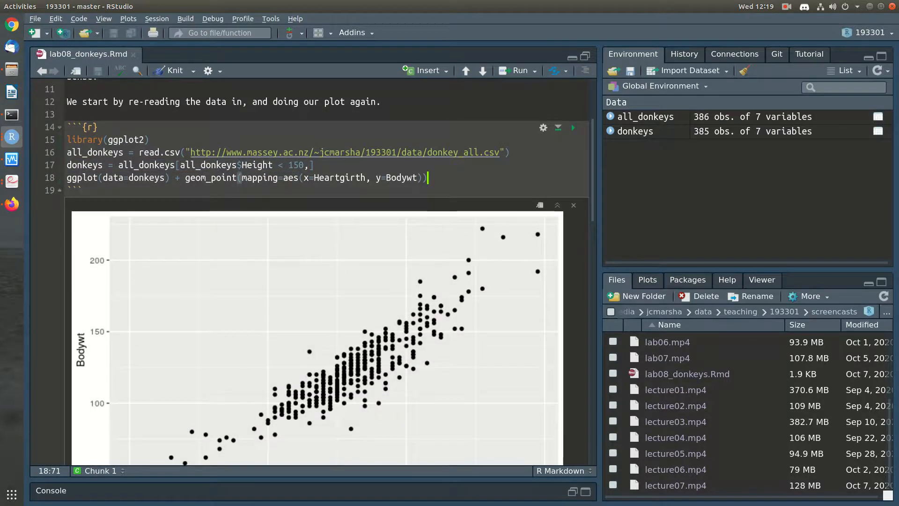
Step: Add the note "Again we see this mostly linear increasing relationship between bodyweight and heartgirth." below the scatterplot and save the file
scroll(326, 272, down, 4)
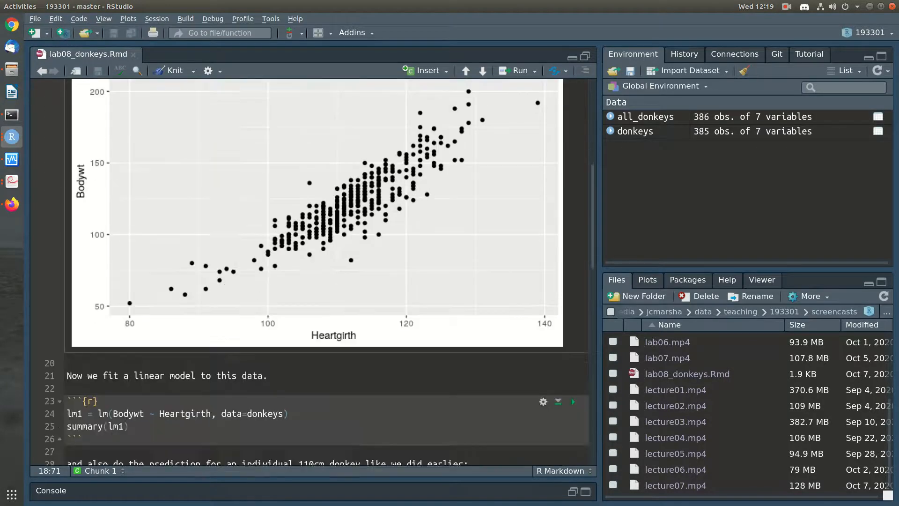
scroll(326, 271, up, 1)
scroll(326, 272, down, 1)
click(67, 363)
key(Return)
text(A)
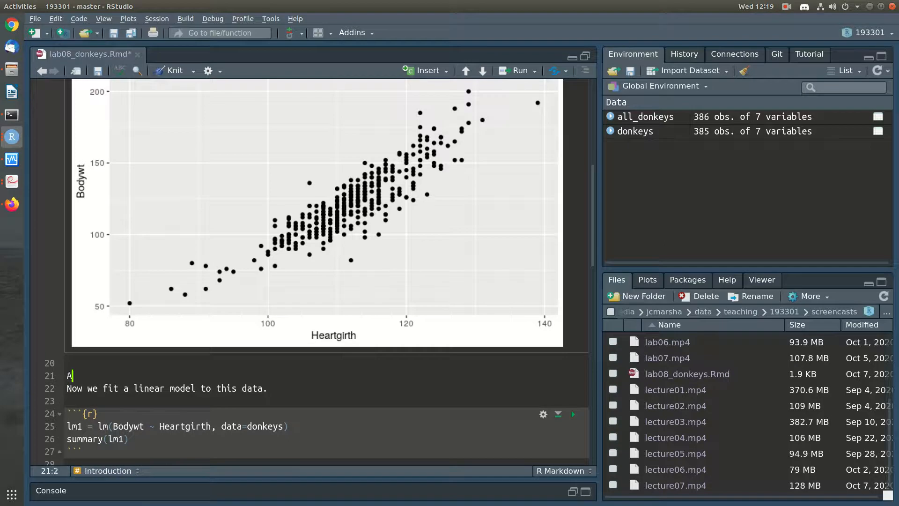
text(gain we see this mostly linear increasing relationship between bodyweight and haeartgirth.)
key(Return)
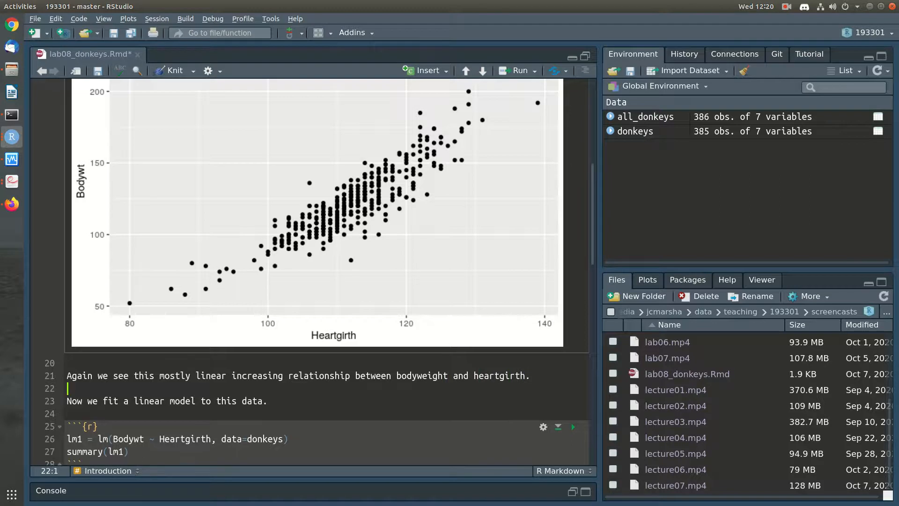
key(ctrl+s)
Step: Run the chunk that fits and summarises lm1, plus the prediction chunk for a 110 cm heartgirth
scroll(309, 272, down, 3)
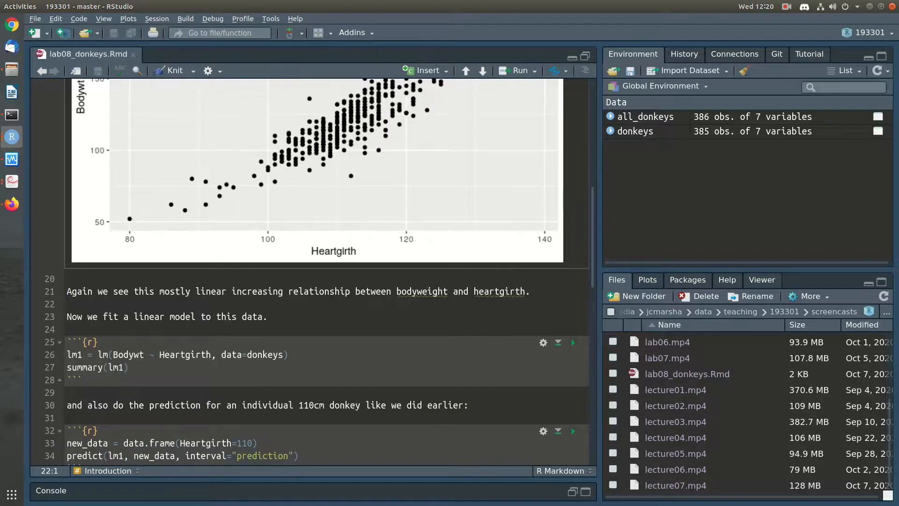
click(574, 342)
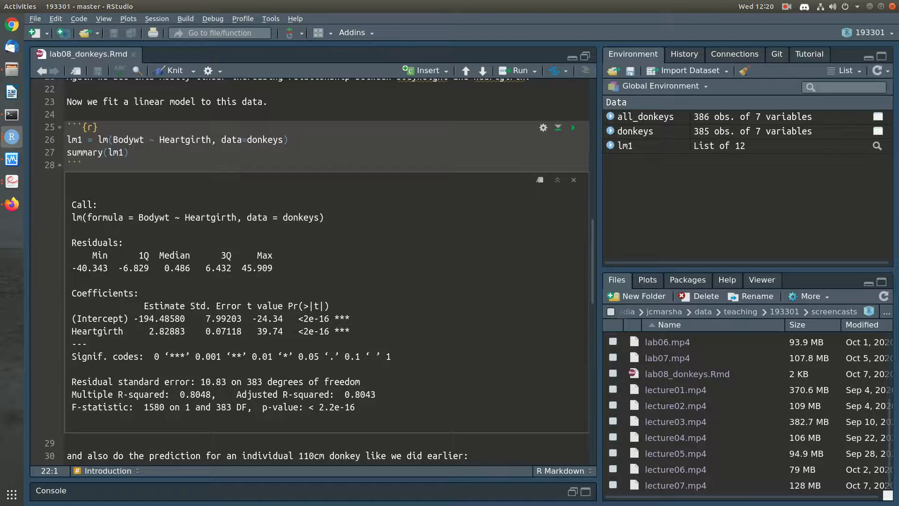
scroll(571, 351, down, 5)
click(573, 355)
scroll(573, 355, down, 1)
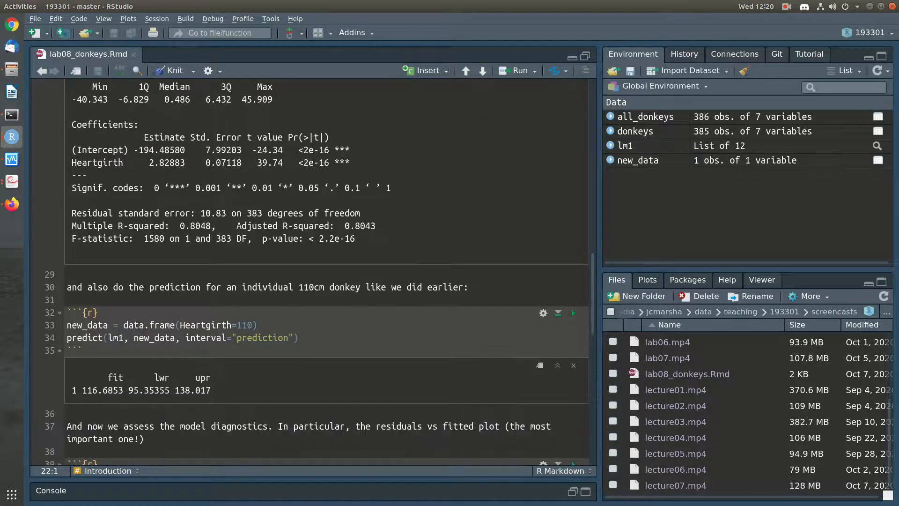
Step: Add the note "We'd predict that 95% of Morrocan donkeys with heartgirth 110cm would weight between 95 and 138kg." below the prediction output and save
click(69, 414)
key(Return)
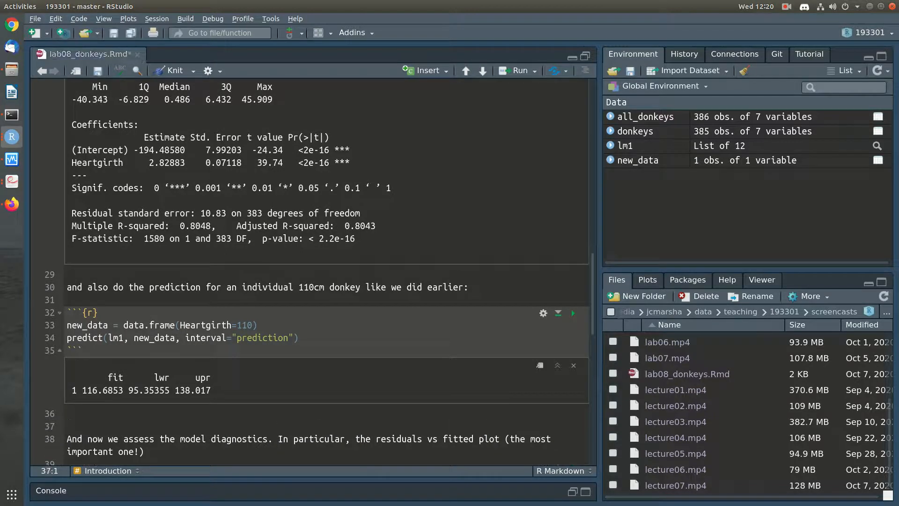
text(We're)
key(BackSpace)
key(BackSpace)
key(BackSpace)
text(d predict that )
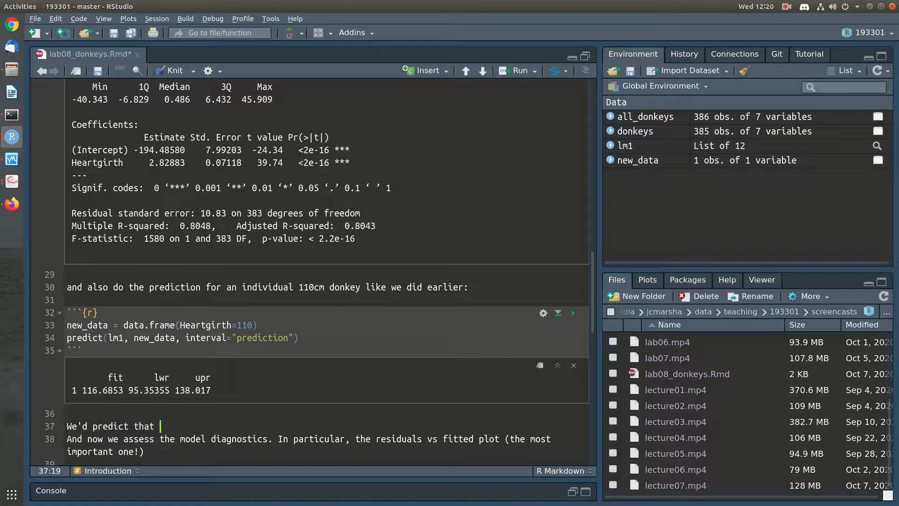
text(95% of Morrocan donkeys with hearig)
key(BackSpace)
key(BackSpace)
text(tgirth 110cm would be bet)
key(BackSpace)
key(BackSpace)
key(BackSpace)
key(BackSpace)
key(BackSpace)
key(BackSpace)
text(weight between 95)
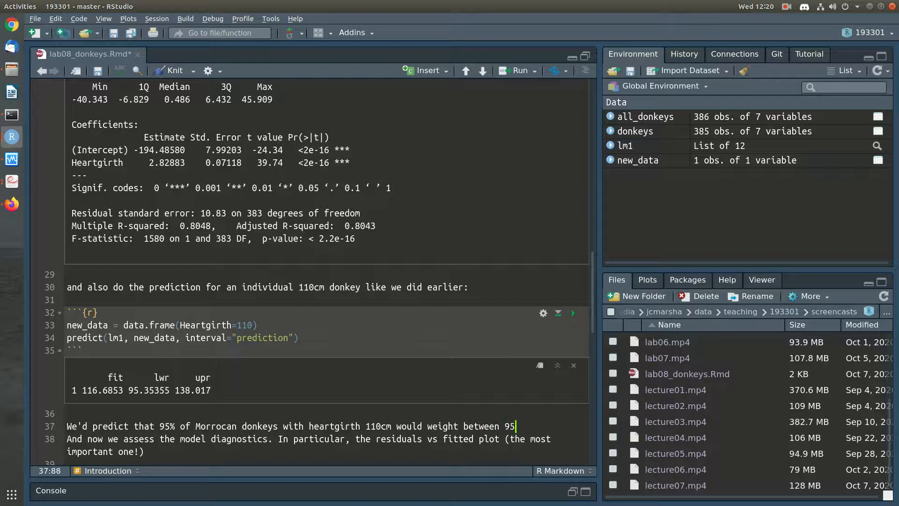
text( and 138kg.)
key(Return)
key(ctrl+s)
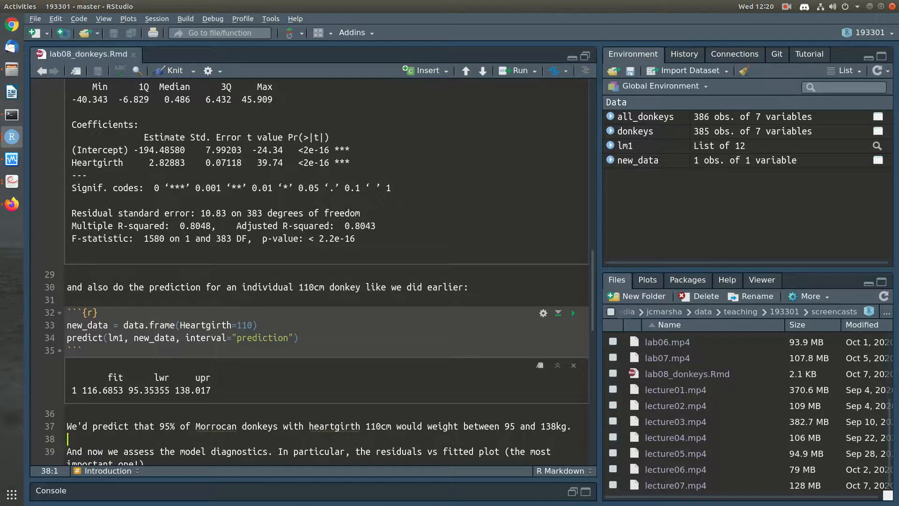
Step: Run the model diagnostics chunk to draw the residuals vs fitted plot for lm1
scroll(309, 271, up, 4)
scroll(309, 271, down, 4)
scroll(571, 309, down, 10)
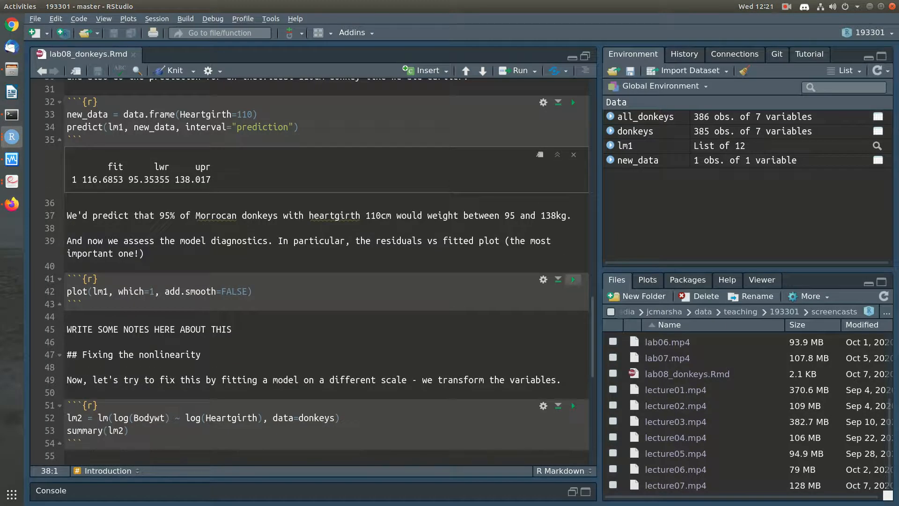
click(573, 279)
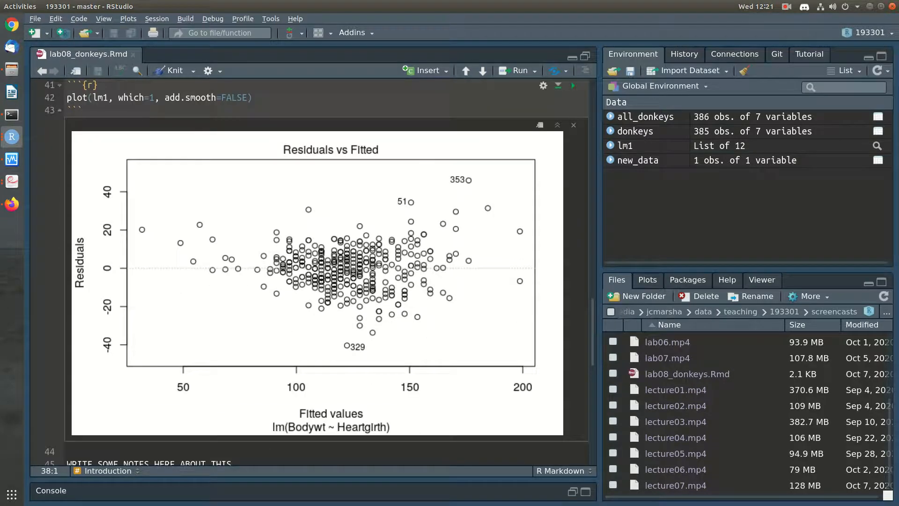
Step: Examine the lm1 and which=1 arguments of the diagnostic plot call and the chunk where lm1 is defined
scroll(326, 272, up, 1)
drag(67, 139, 109, 140)
click(109, 140)
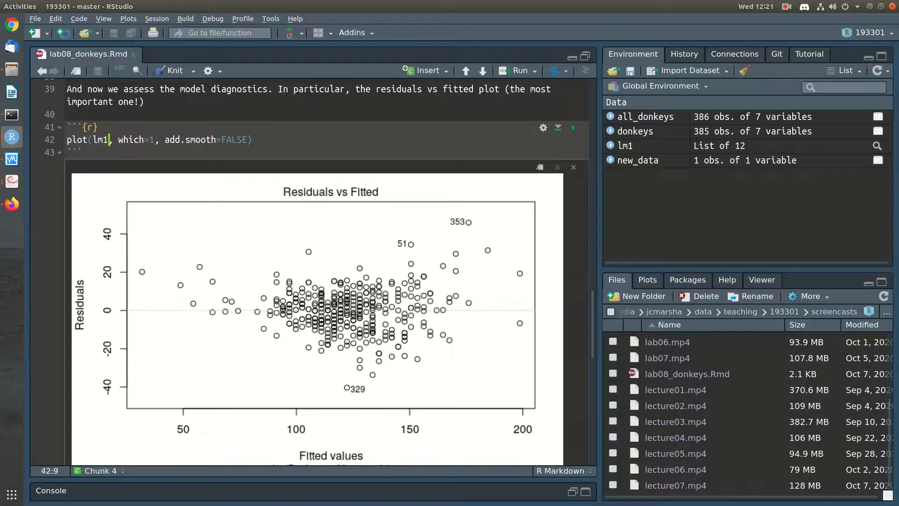
scroll(326, 272, up, 5)
scroll(326, 272, up, 10)
scroll(326, 271, up, 1)
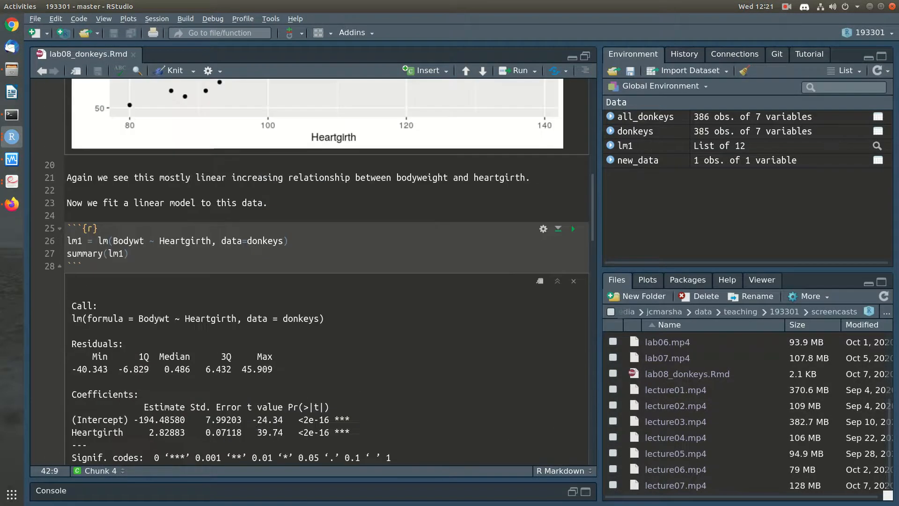
drag(67, 240, 83, 241)
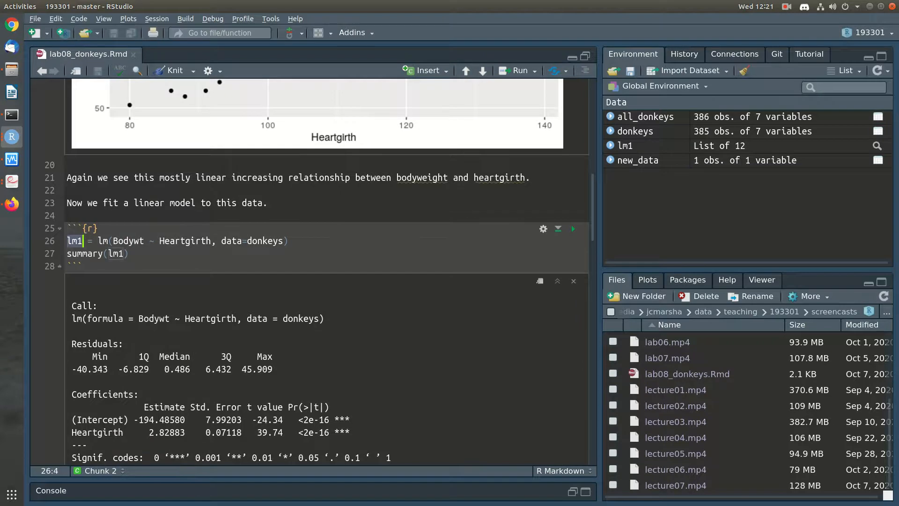
scroll(327, 272, down, 3)
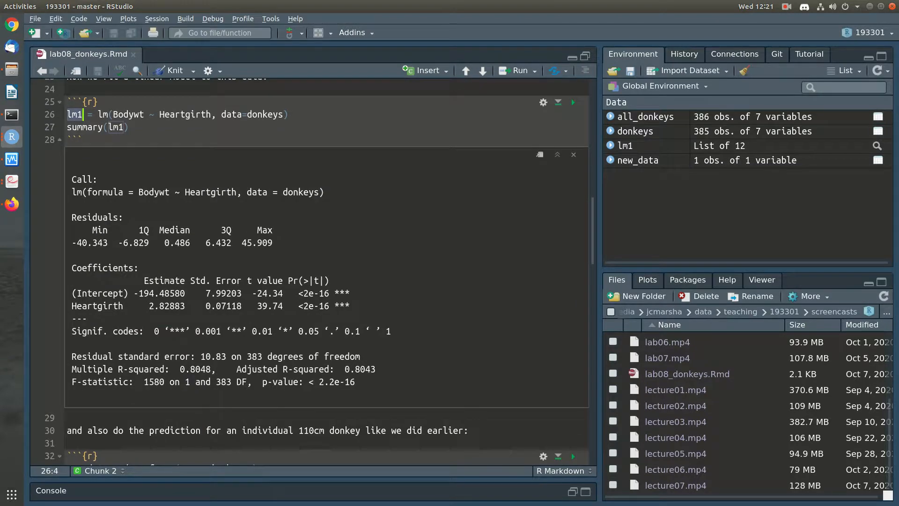
scroll(326, 271, down, 10)
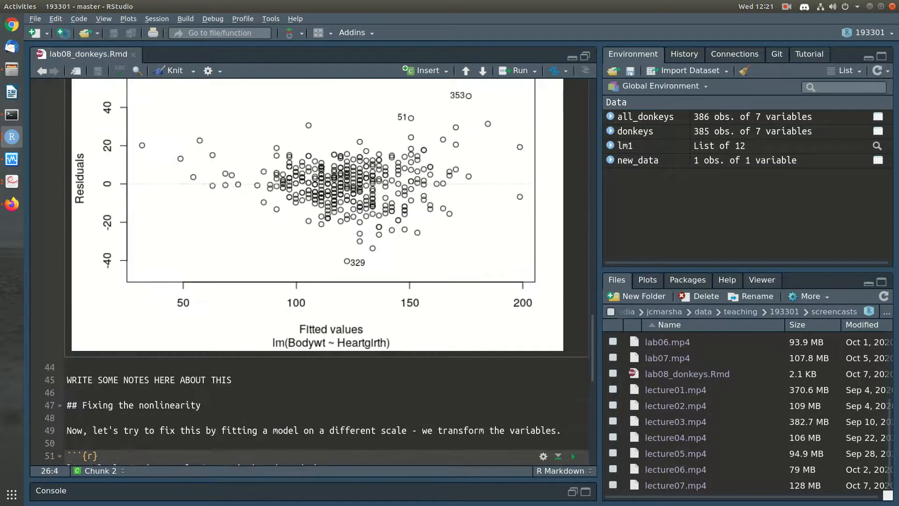
scroll(572, 166, up, 4)
drag(118, 182, 157, 182)
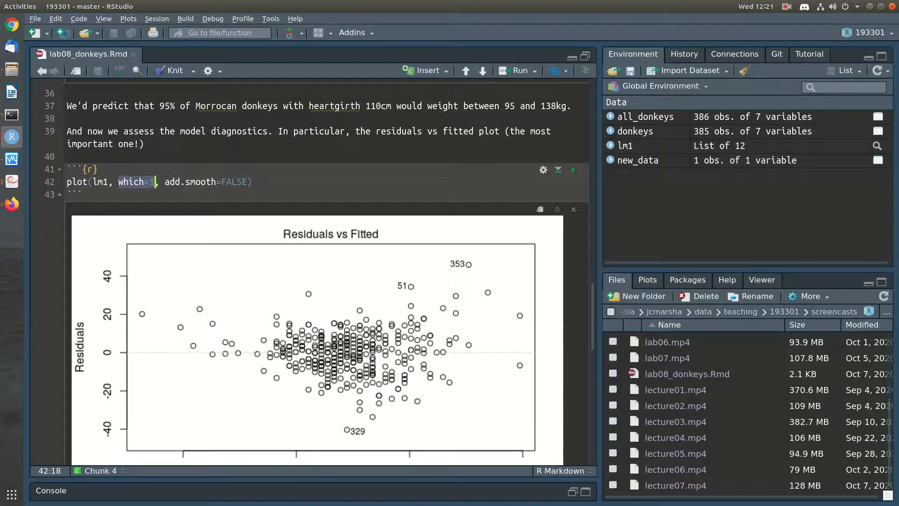
Step: Remove the add.smooth=FALSE argument from the residuals vs fitted plot call and rerun the line
key(Right)
key(Right)
key(Right)
key(Right)
key(Right)
key(Right)
key(Right)
key(Left)
key(Left)
key(Left)
key(Left)
key(Left)
key(Left)
key(shift+End)
key(shift+Left)
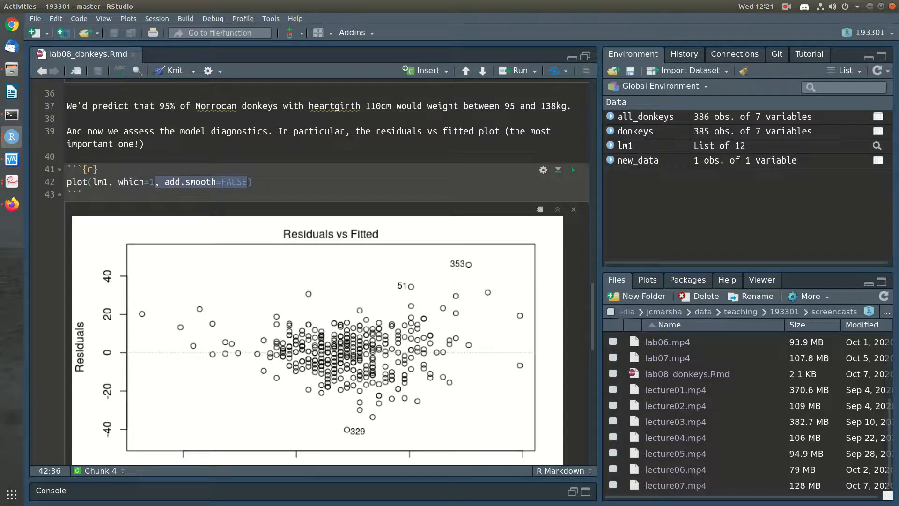
key(BackSpace)
key(ctrl+Return)
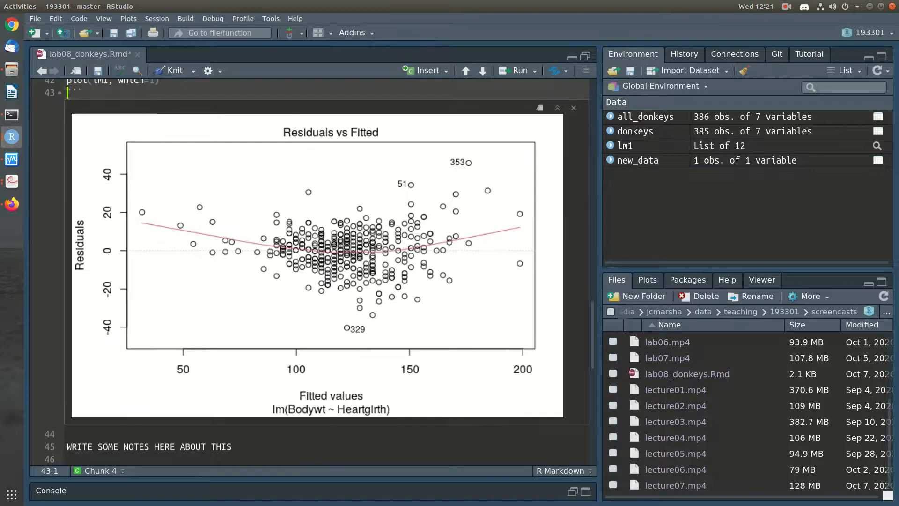
Step: Undo the removal of add.smooth=FALSE and rerun the plot line
key(ctrl+z)
scroll(213, 130, up, 3)
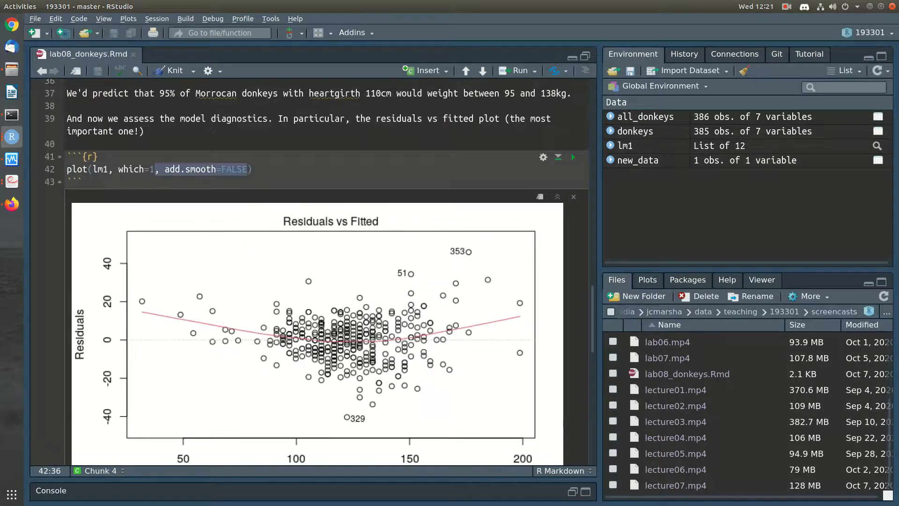
key(End)
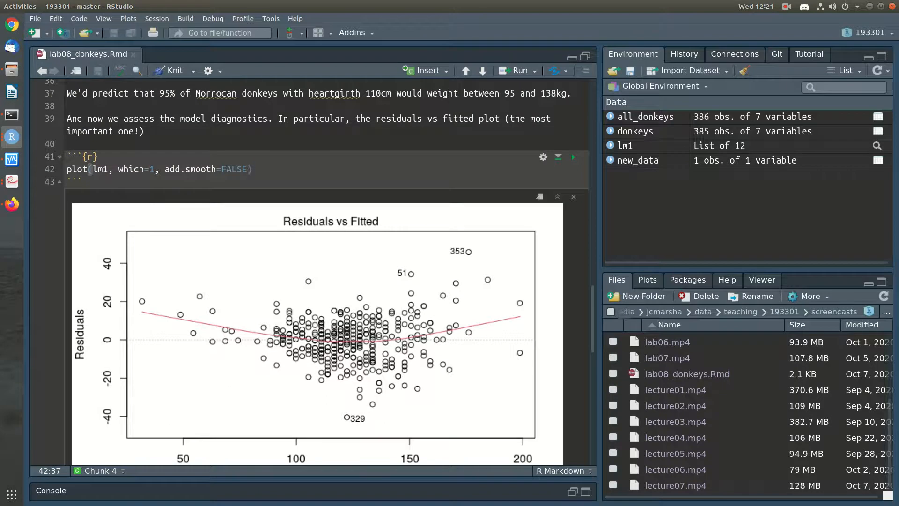
key(ctrl+Return)
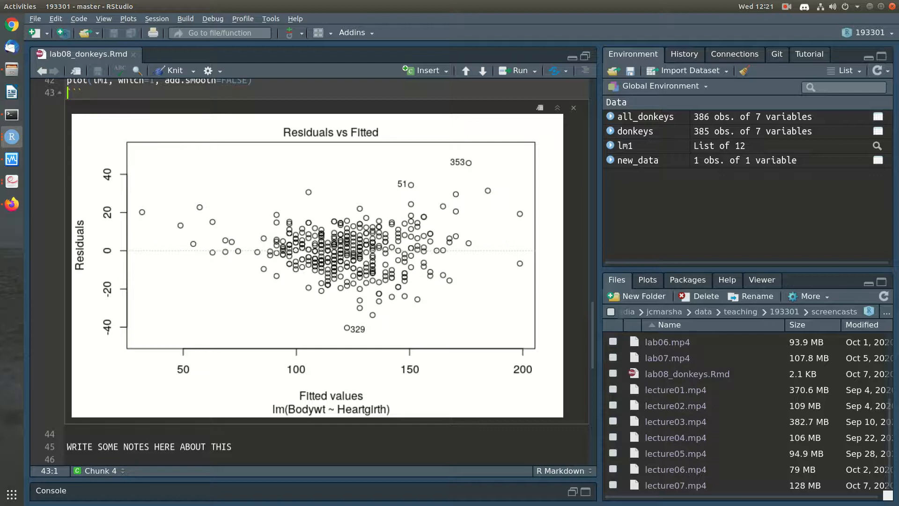
Step: Compare the residuals vs fitted plot with the earlier scatterplot of Bodywt against Heartgirth to judge linearity and spread
scroll(309, 262, up, 1)
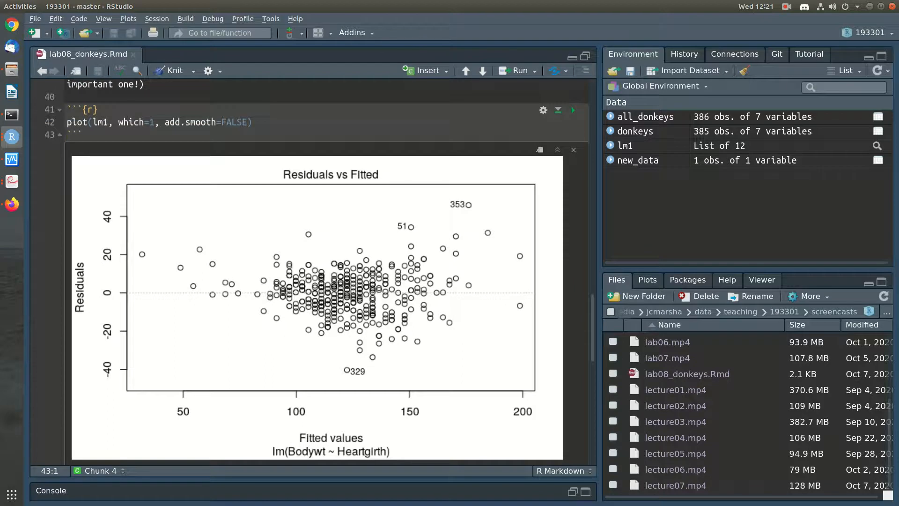
scroll(309, 262, down, 1)
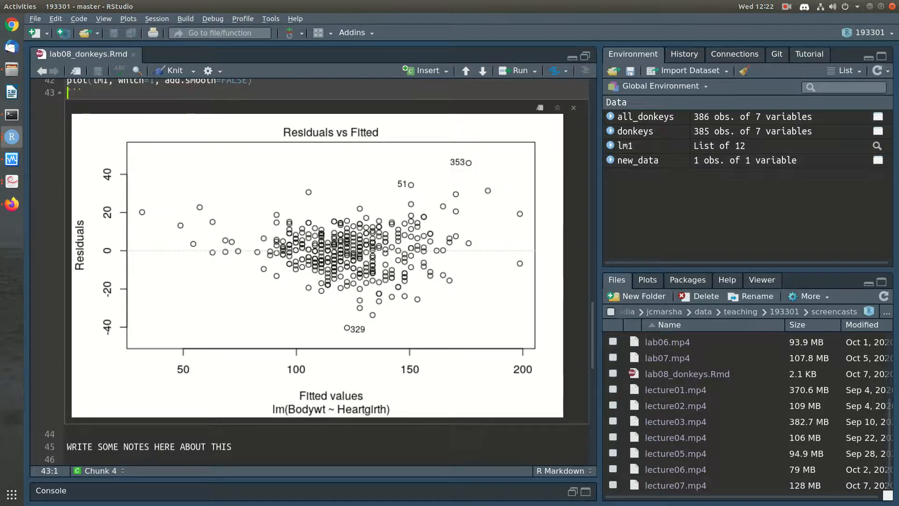
scroll(572, 232, up, 15)
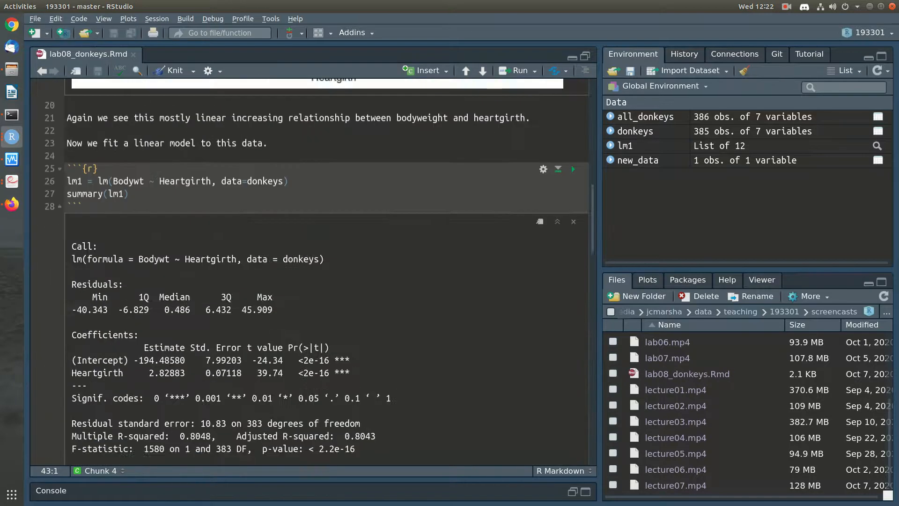
scroll(309, 272, up, 2)
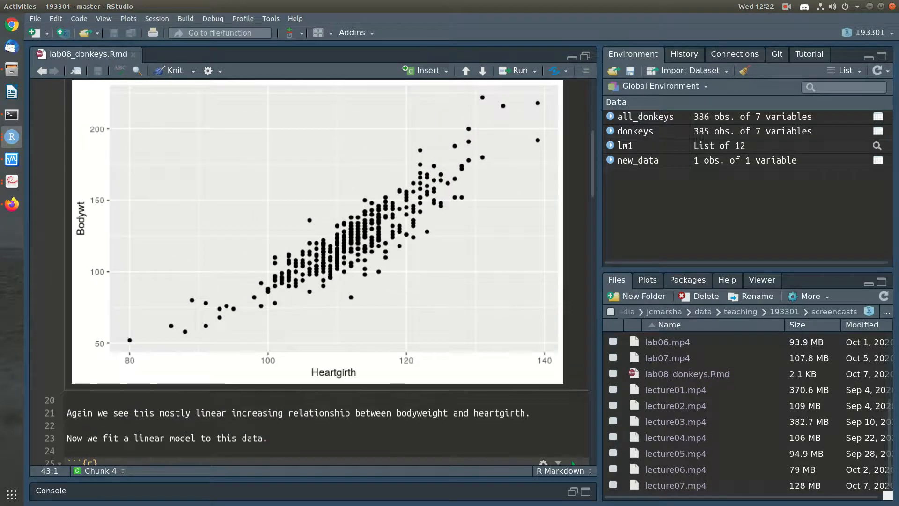
scroll(309, 253, up, 1)
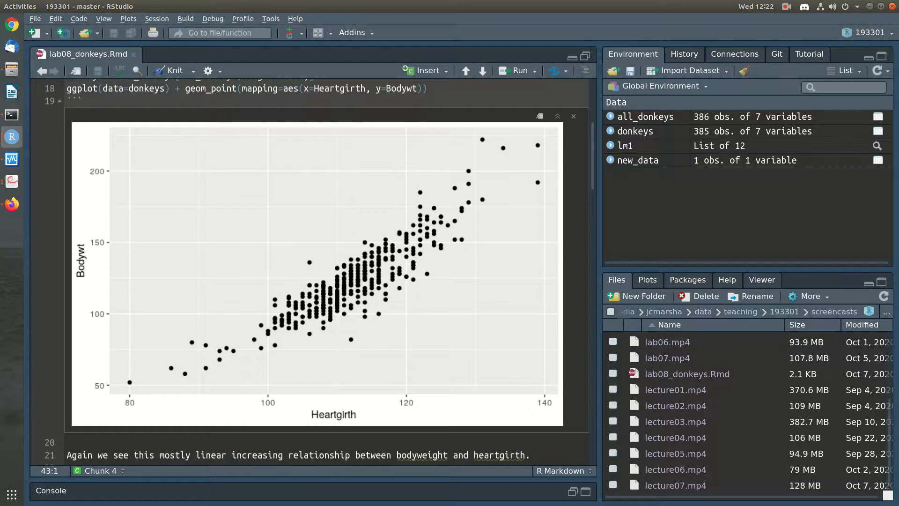
scroll(313, 272, down, 20)
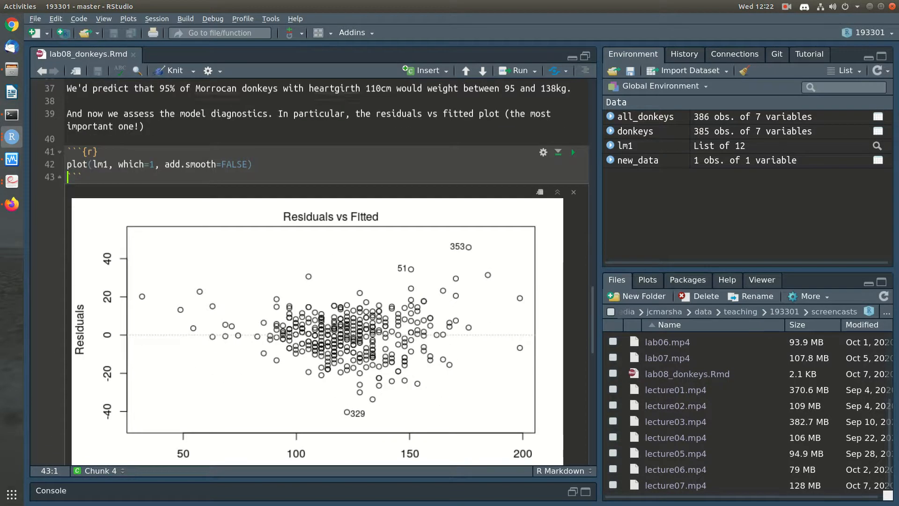
Step: Start a note below the residuals vs fitted plot with "Linearity here doesn't hold :( because we notice that"
key(Down)
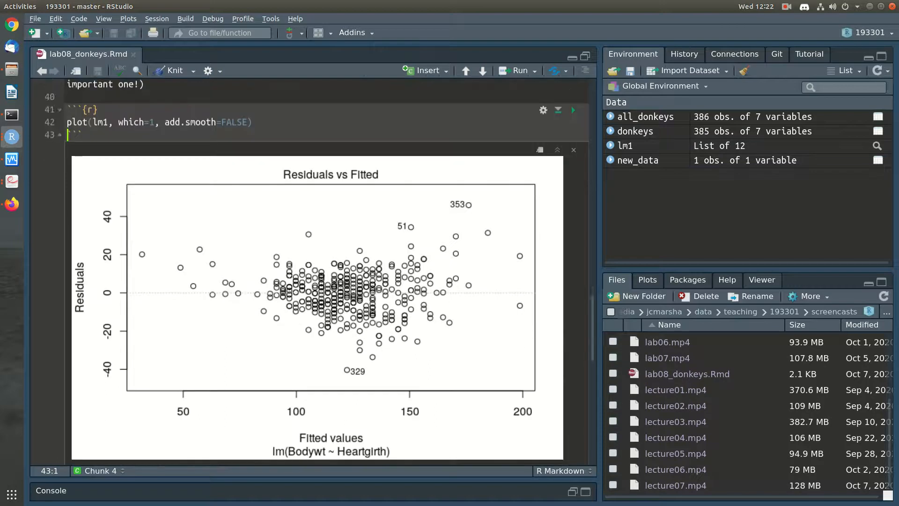
key(Return)
text(Linearity here doesn't hold :()
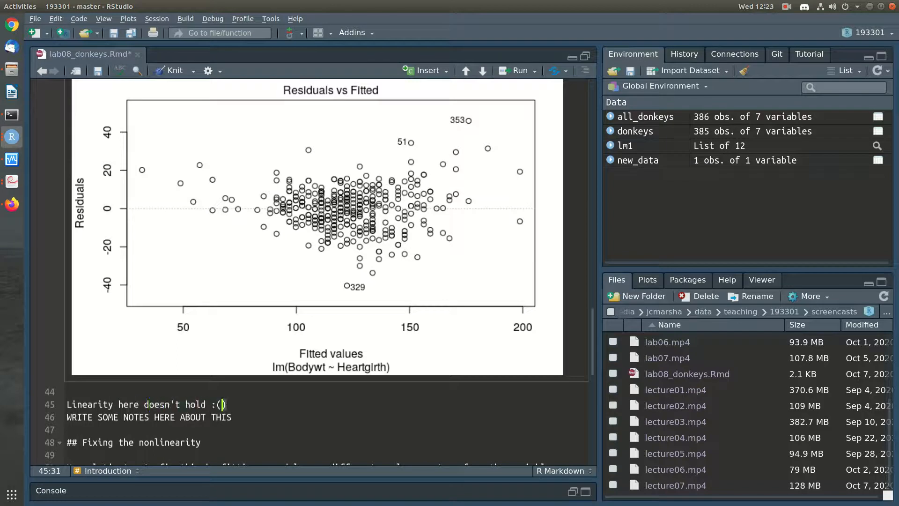
key(Delete)
text(because we notice that)
key(BackSpace)
key(BackSpace)
key(BackSpace)
key(BackSpace)
key(BackSpace)
key(BackSpace)
key(BackSpace)
text(ce that)
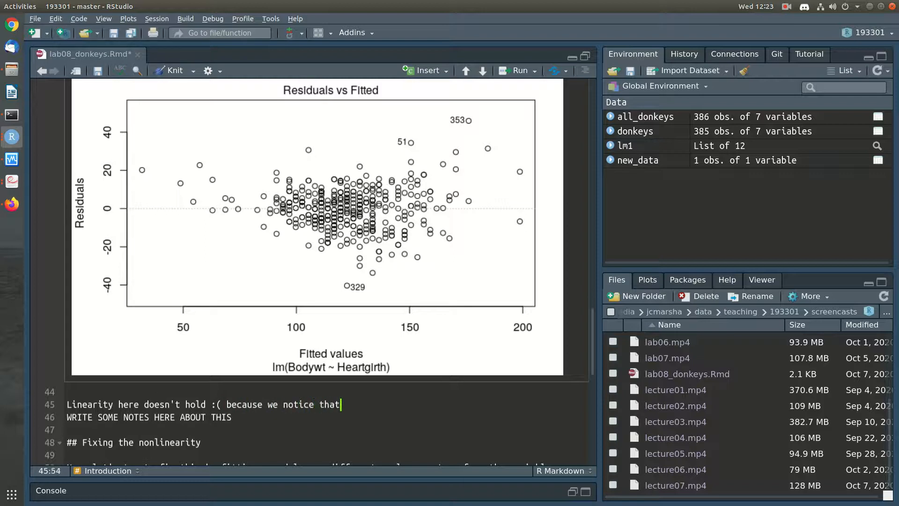
Step: Continue the linearity note with "the average residual starts off positive (greater than 0) then reduces, maybe goes negative (less than 0) and then goes positive"
text( the average residual sta)
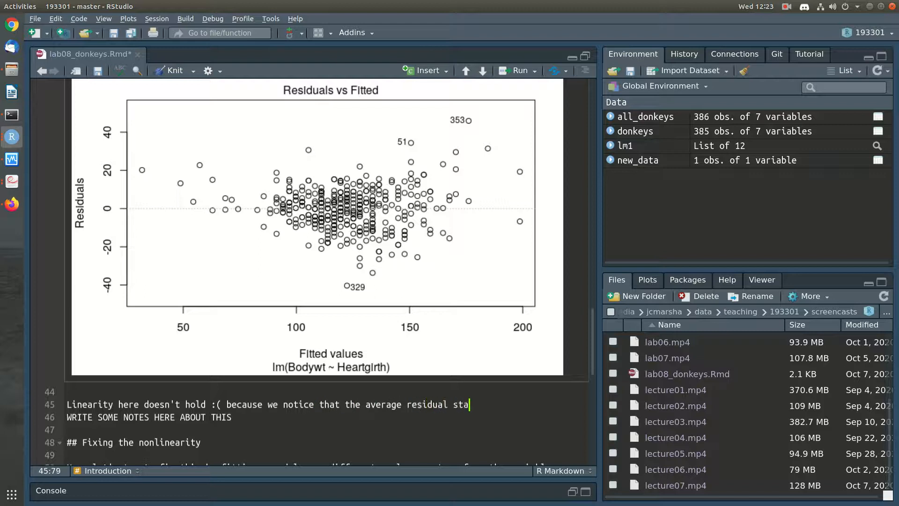
text(rts off positive (greater than 9)
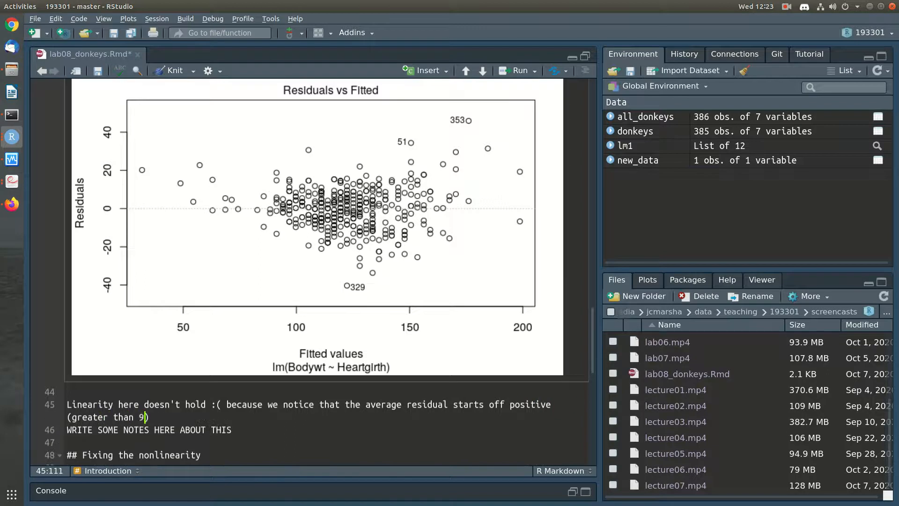
text(0) then r)
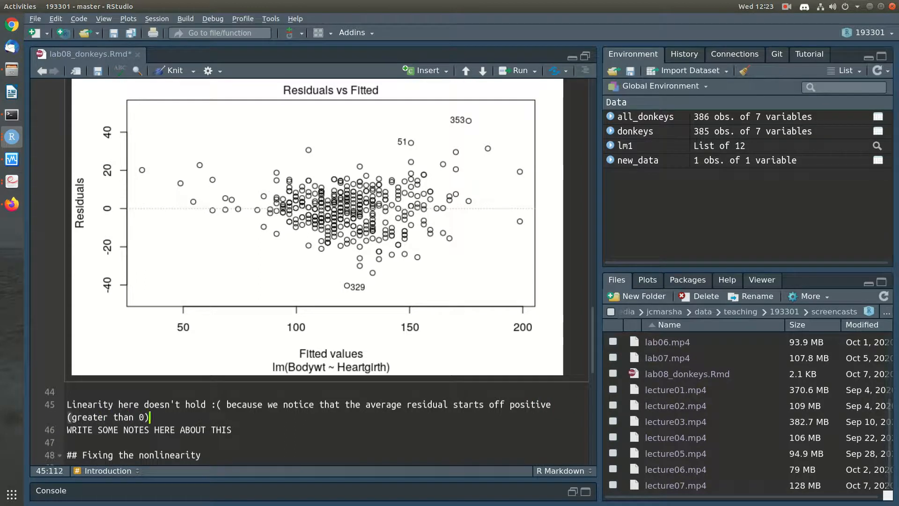
text(educ)
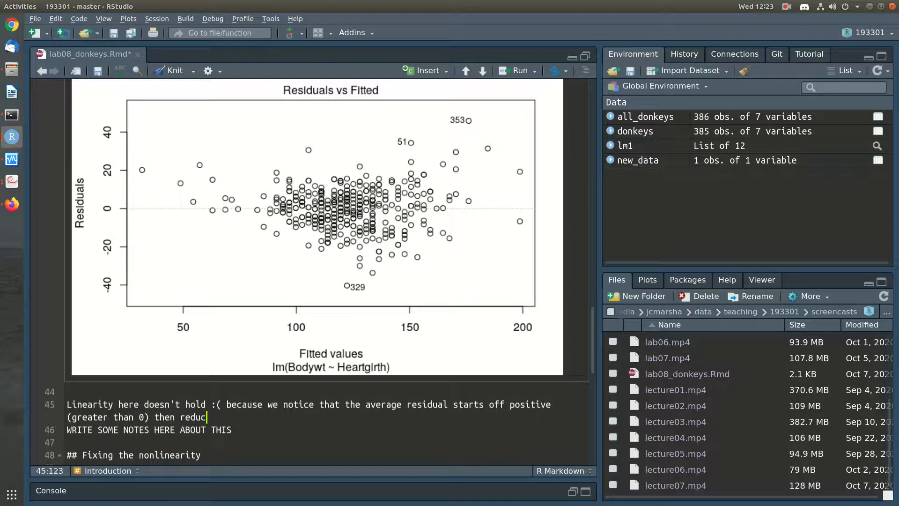
text(es, maybe goes negati)
text(ve (less than 0)
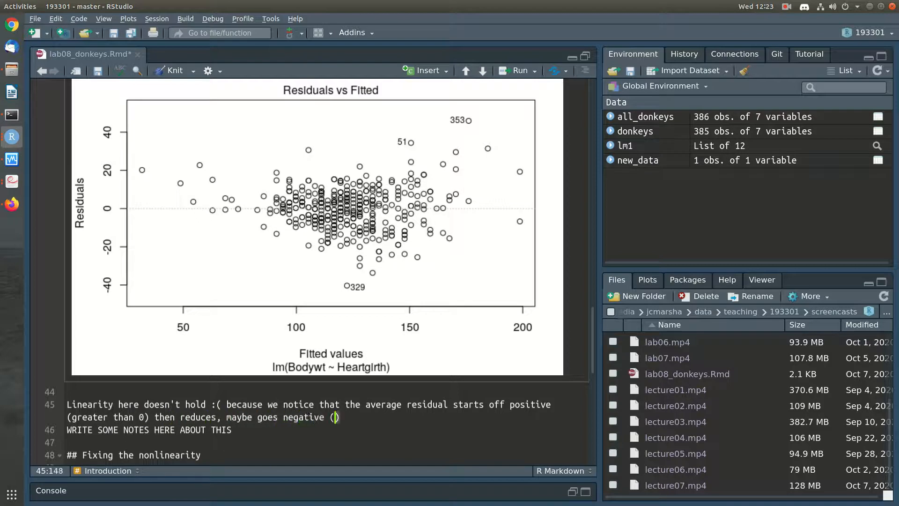
text() an)
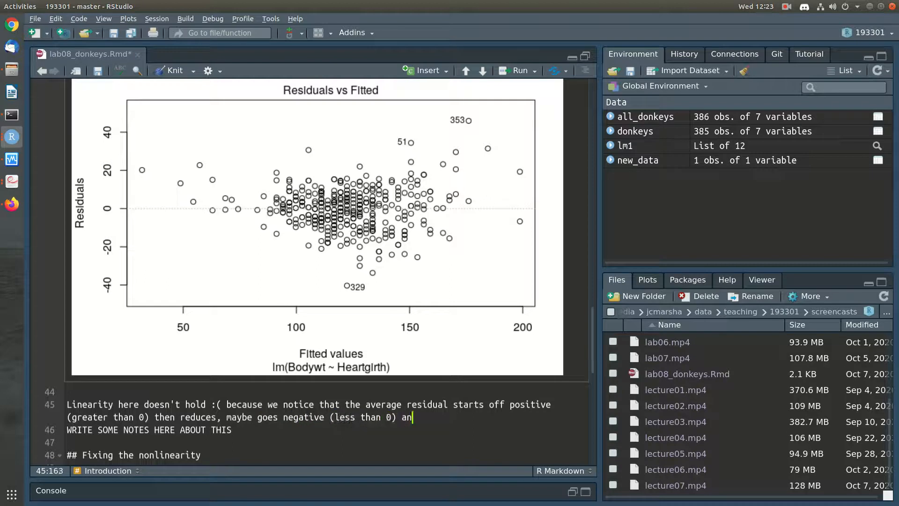
text(d then goes positive)
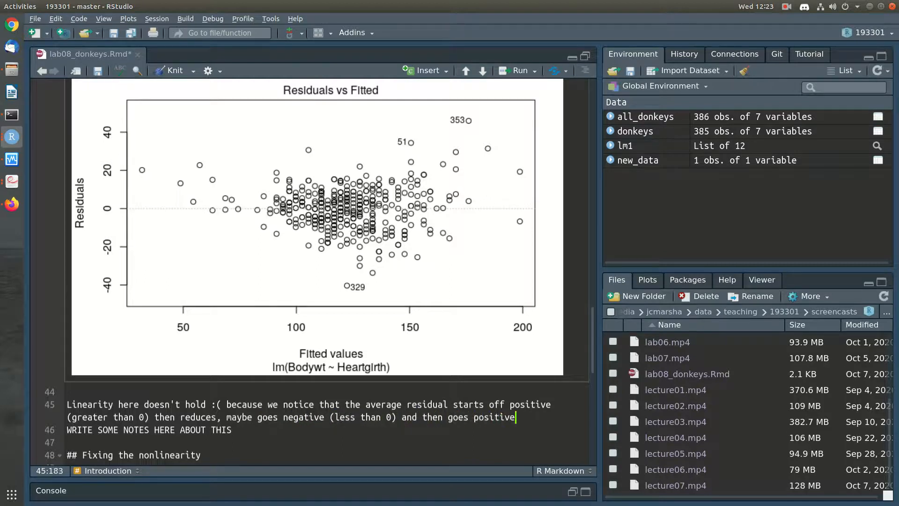
Step: Finish the linearity note with "again as we move from left to right across the plot: i.e. the average trend is a curve."
text( again as we move )
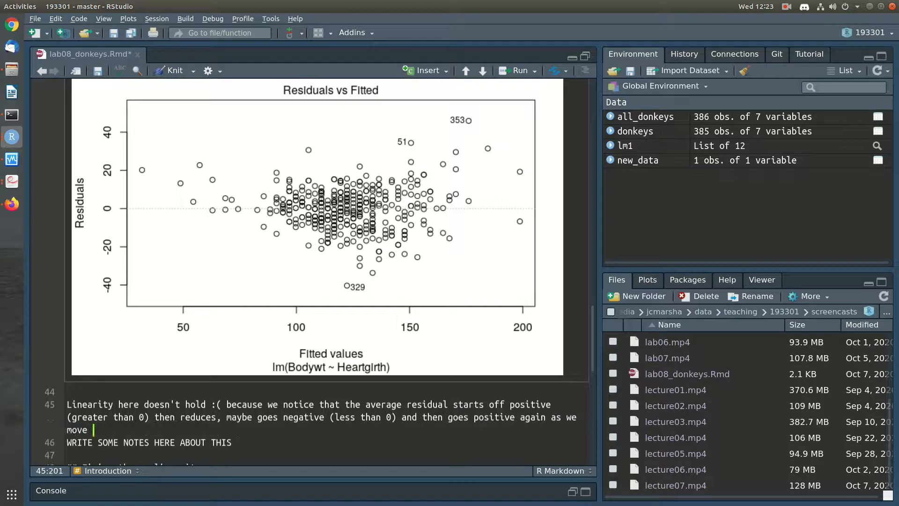
text(from left to right a)
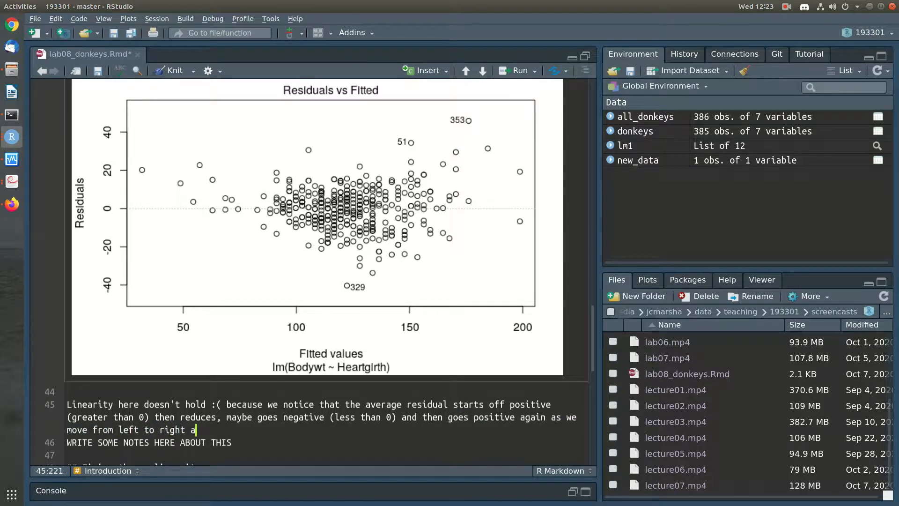
text(cross the plot)
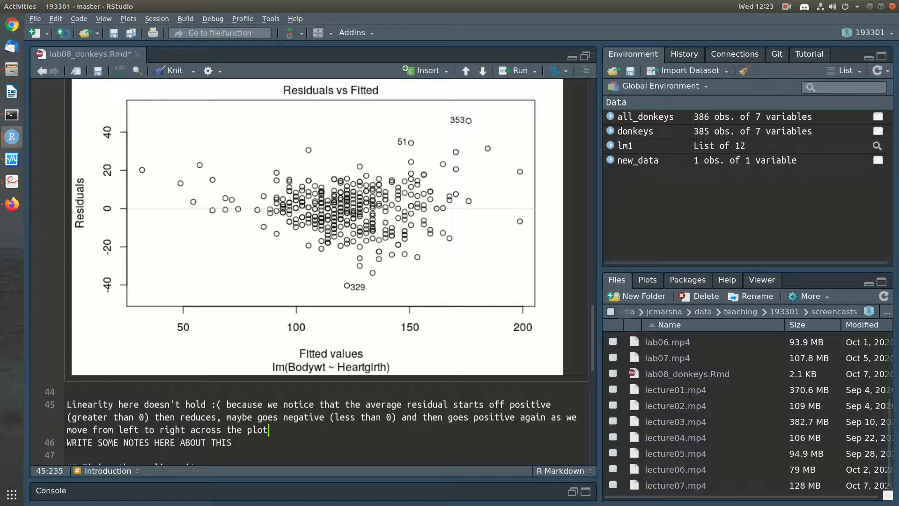
text(: i.e. the average )
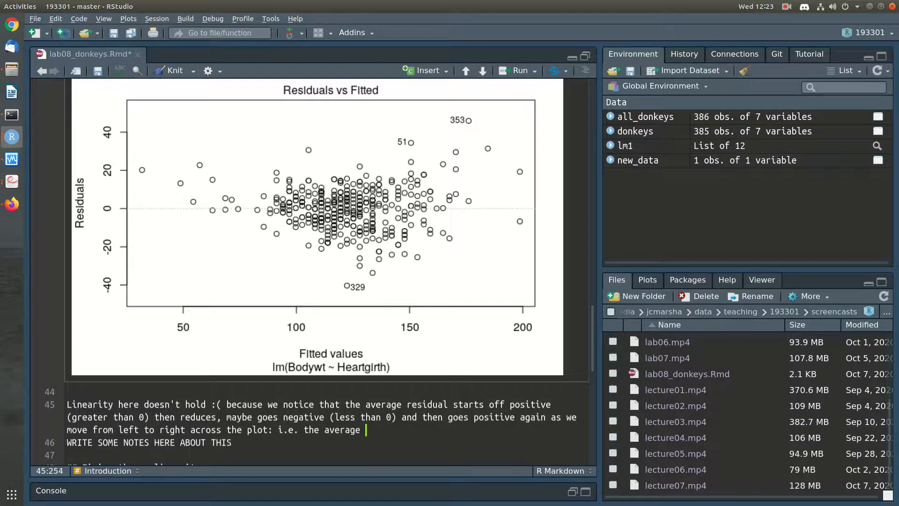
text(trend is a curve.)
Step: Add a new paragraph below the linearity note reading "Equal variance also doesn't hold." and save the notebook
key(Return)
key(Return)
text(Eq)
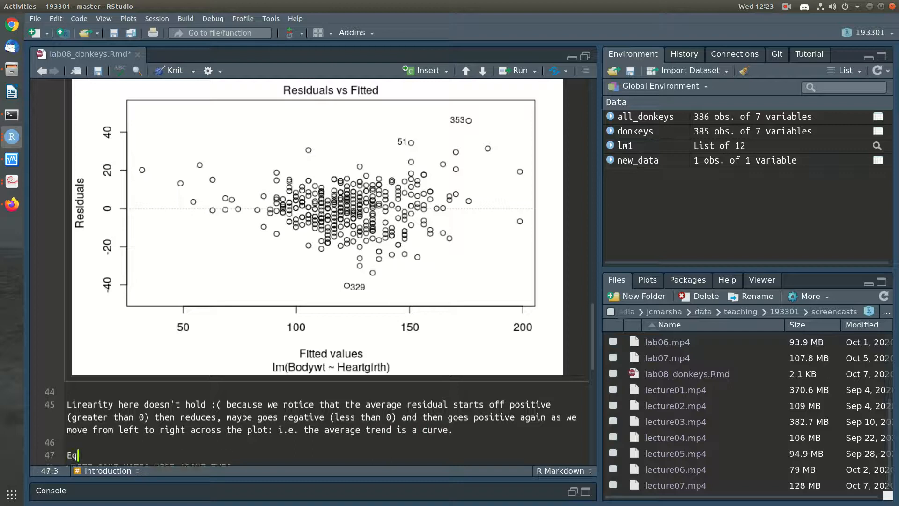
text(ual varaince)
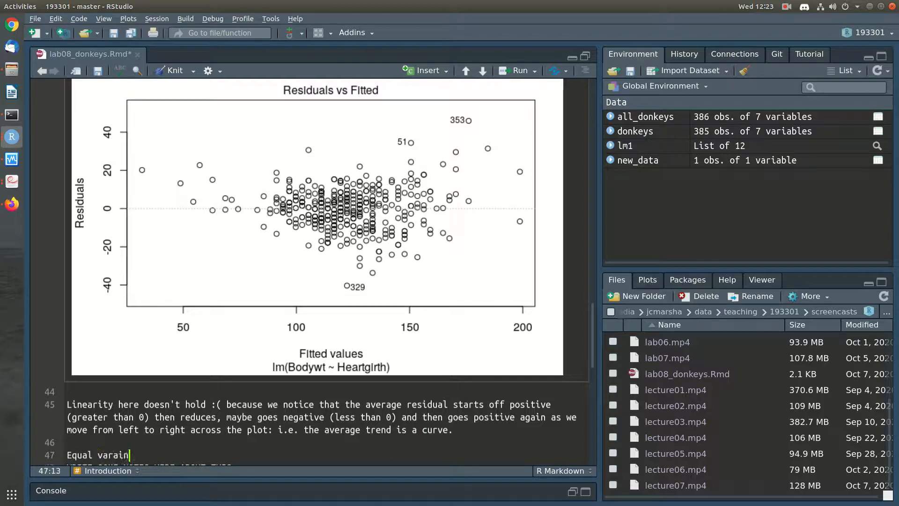
key(BackSpace)
key(BackSpace)
key(BackSpace)
key(BackSpace)
key(BackSpace)
text(iance a)
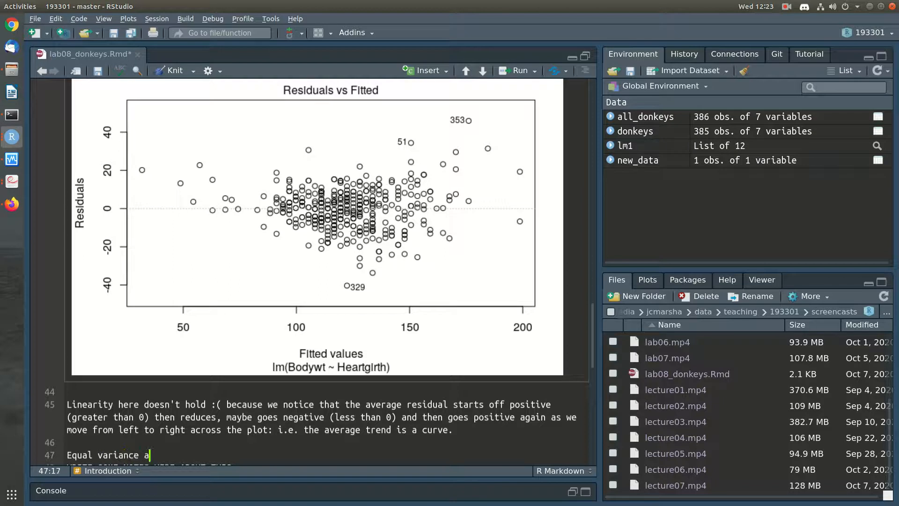
text(lso doesn't  hold.)
key(Return)
key(ctrl+s)
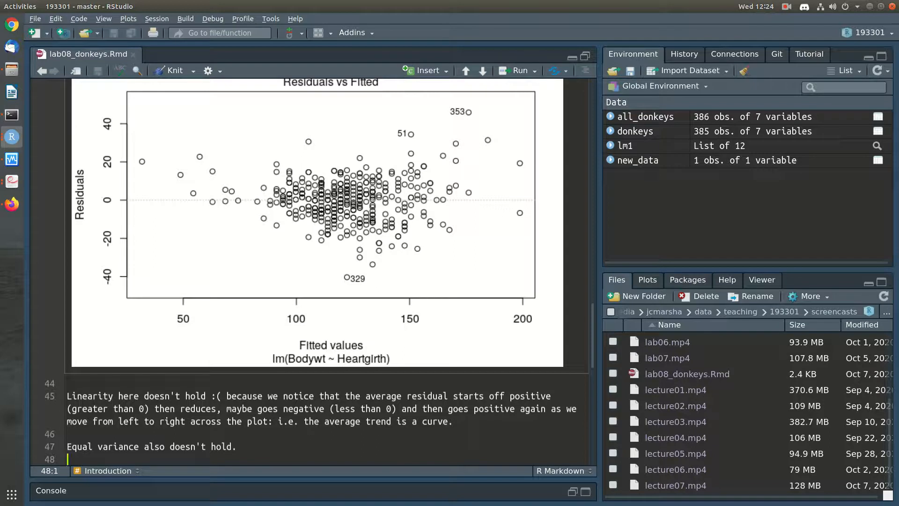
Step: Extend the equal variance sentence with "as the variation (scatter) around the trend is increasing as we move from left to right across the plot"
key(Left)
key(BackSpace)
text(as the variation (scatter) around the trend)
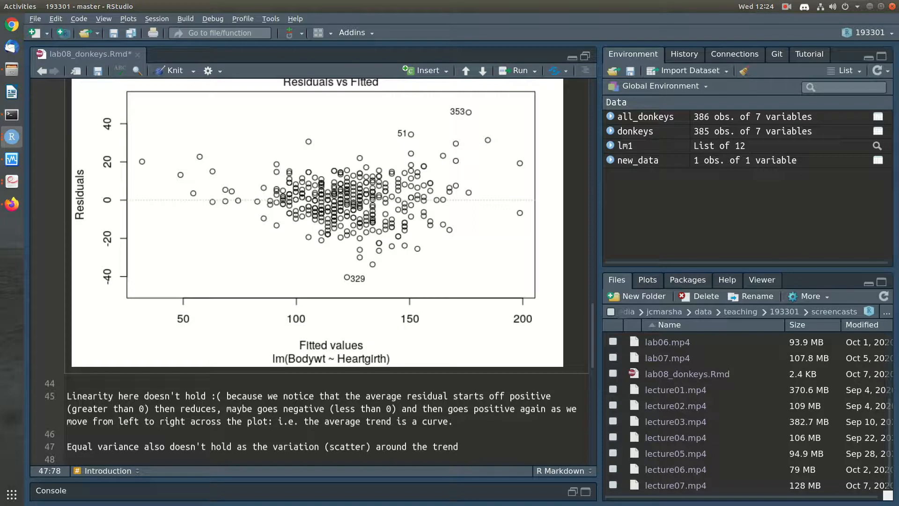
text(is increasing as we move from left to right arross the plot)
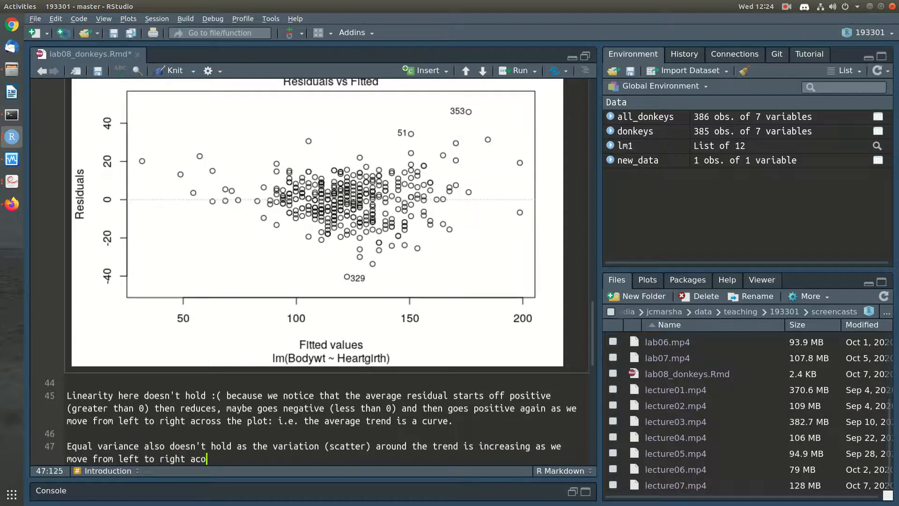
Step: End the equal variance sentence and begin its explanation with "i.e. small variation in residuals"
text(. i.e. small v)
text(ariance)
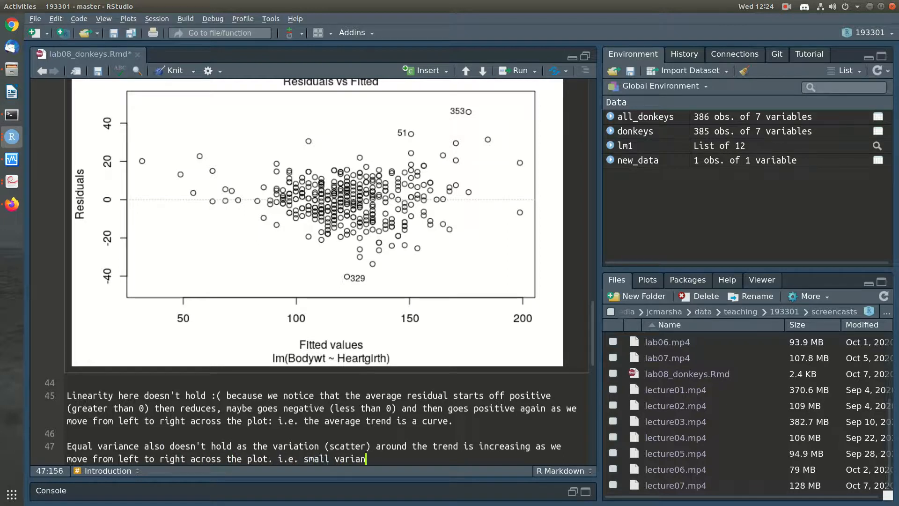
key(BackSpace)
key(BackSpace)
key(BackSpace)
key(BackSpace)
text(tion )
text(in residuals )
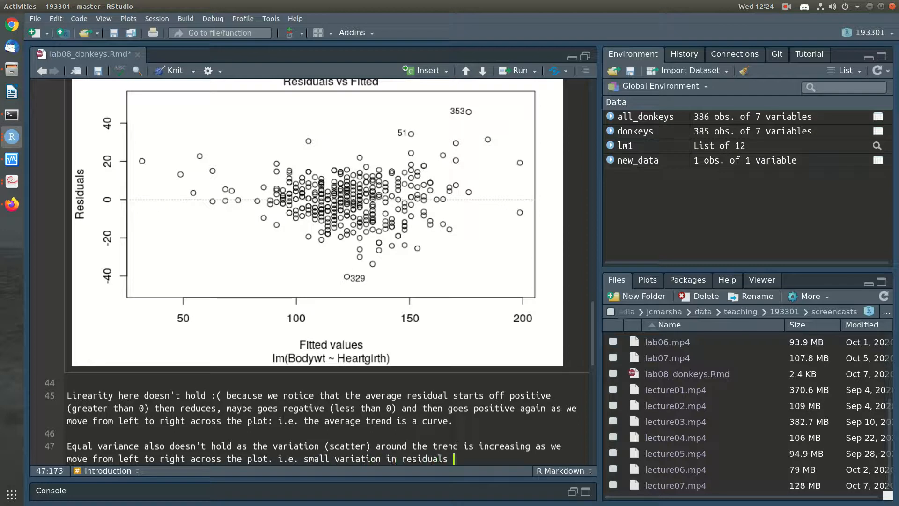
Step: Complete the equal variance explanation with "for low body weights, larger variation for higher body weights." and add blank lines below it
text(for low fitted)
key(BackSpace)
key(BackSpace)
key(BackSpace)
key(BackSpace)
key(BackSpace)
key(BackSpace)
text(bodyw)
key(BackSpace)
key(BackSpace)
text(weight)
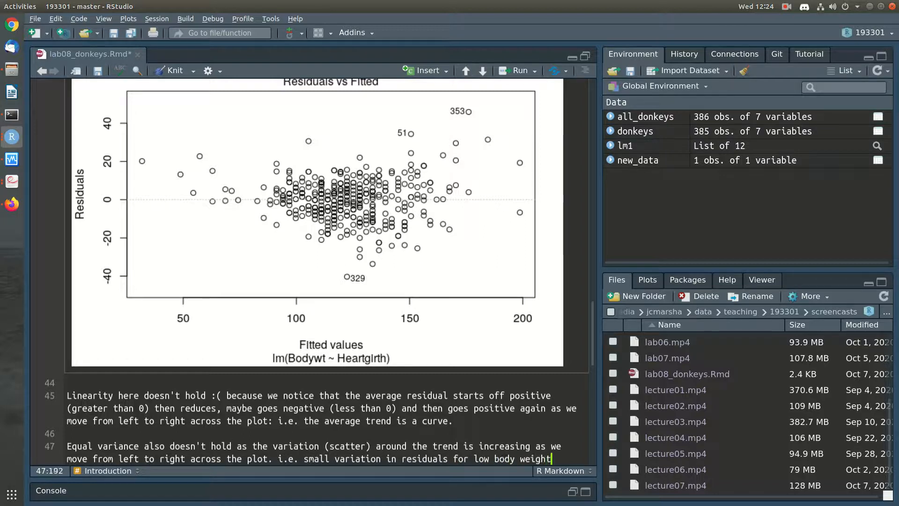
text(s, larger variation )
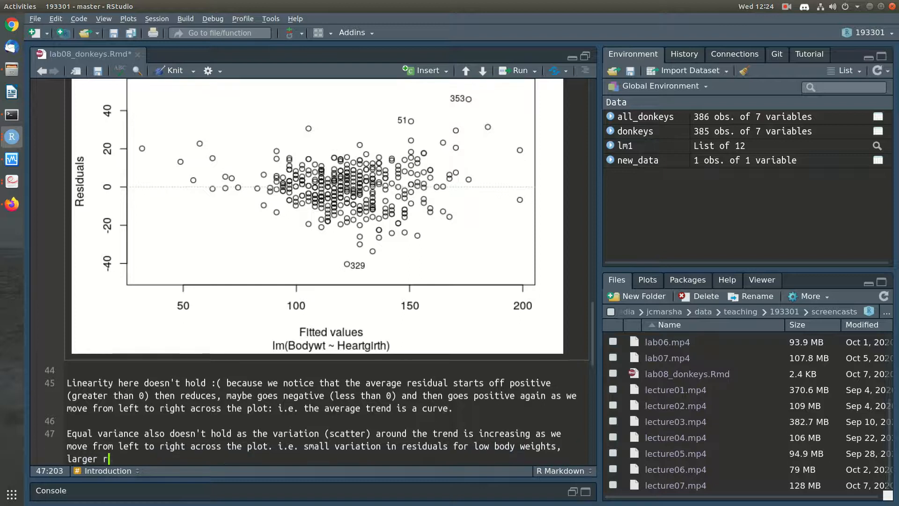
text(for higher body weights.)
key(Return)
key(Return)
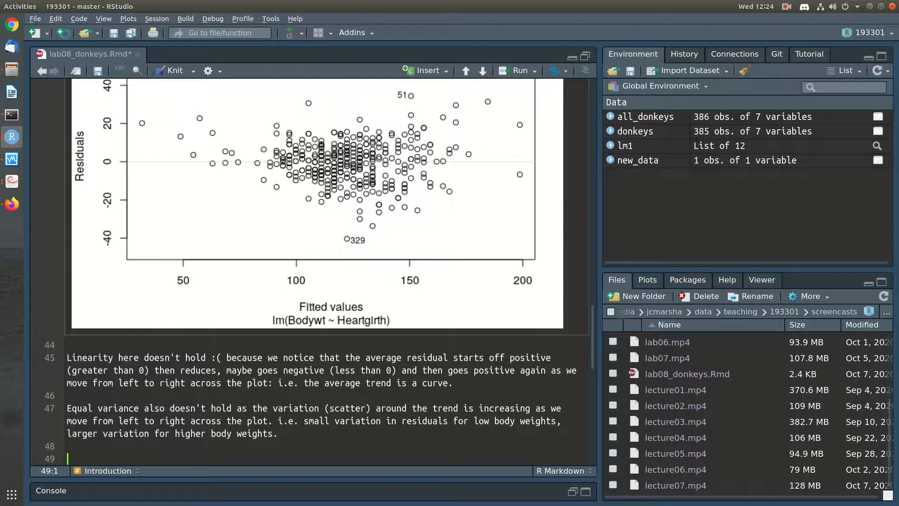
Step: Delete the "WRITE SOME NOTES HERE ABOUT THIS" placeholder above the Fixing the nonlinearity heading and save the notebook
scroll(309, 272, down, 2)
key(shift+Down)
key(shift+Down)
key(BackSpace)
key(BackSpace)
key(ctrl+s)
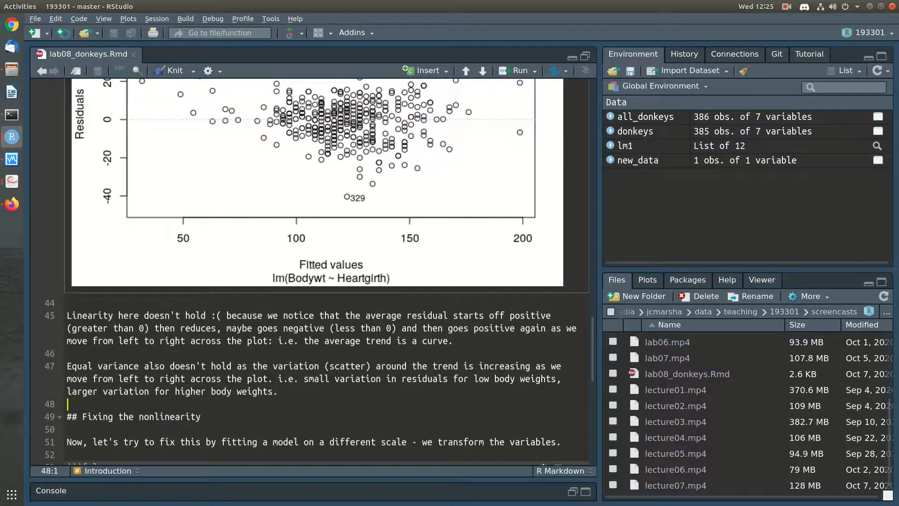
Step: Insert an empty R chunk directly above the lm2 chunk in the Fixing the nonlinearity section
scroll(319, 272, up, 5)
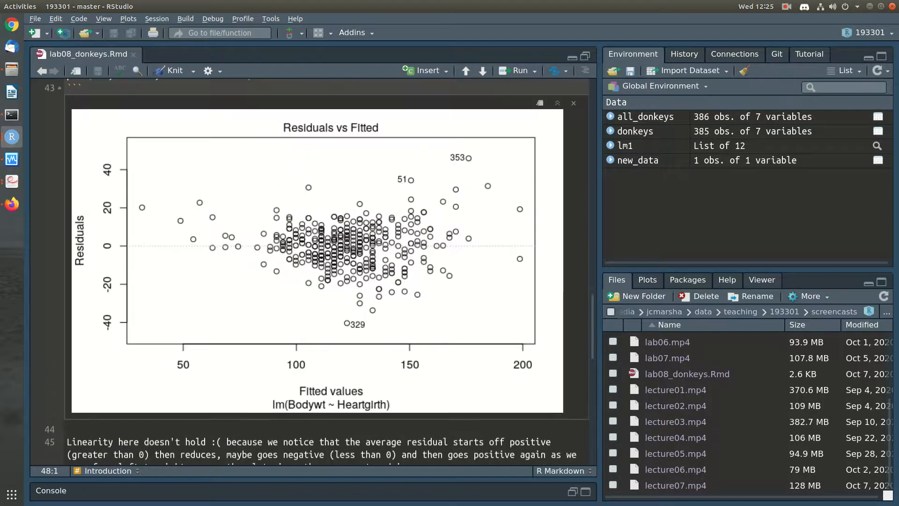
scroll(319, 271, down, 8)
click(68, 345)
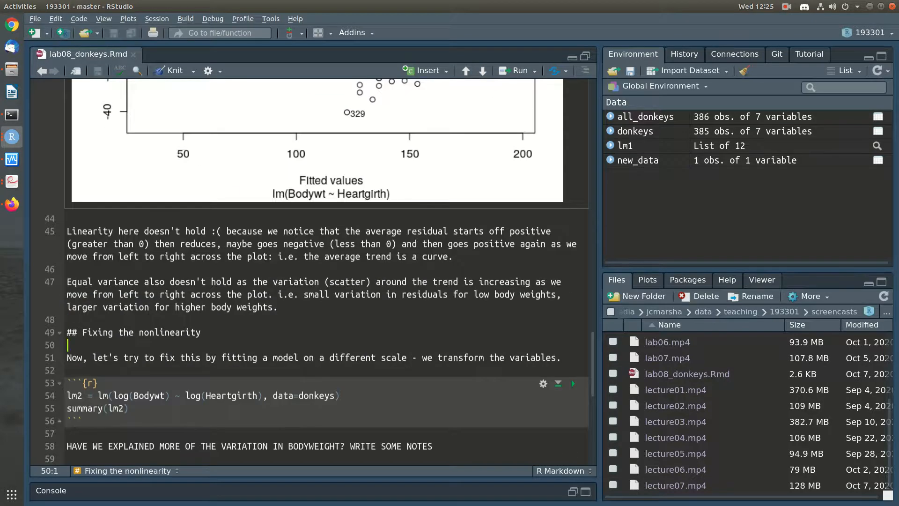
scroll(318, 272, down, 5)
click(99, 257)
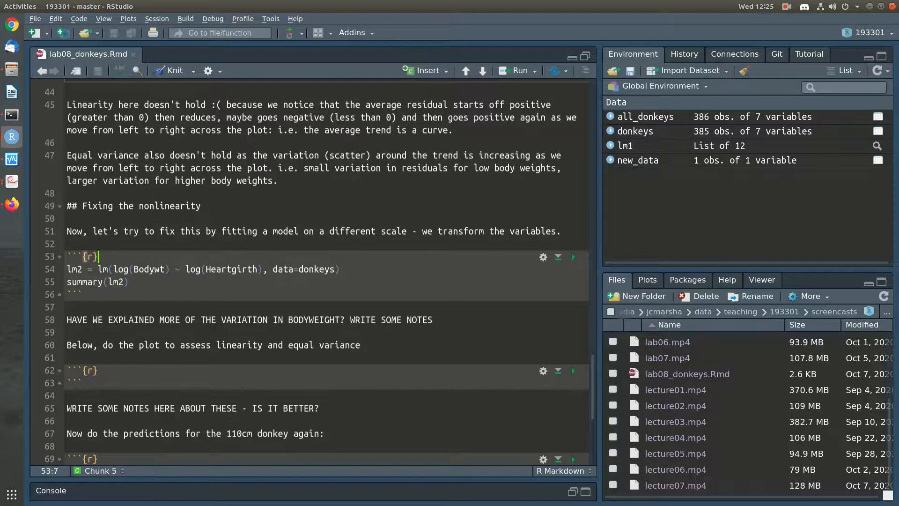
scroll(572, 253, down, 2)
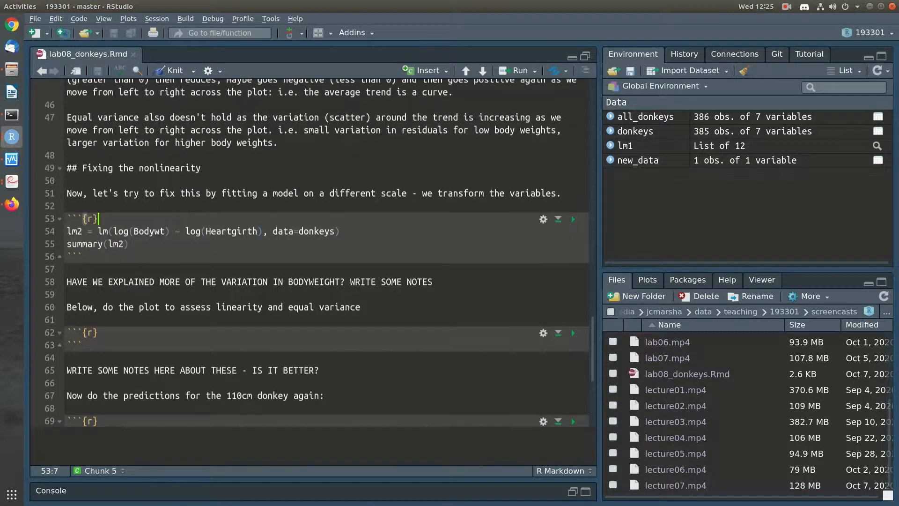
key(Up)
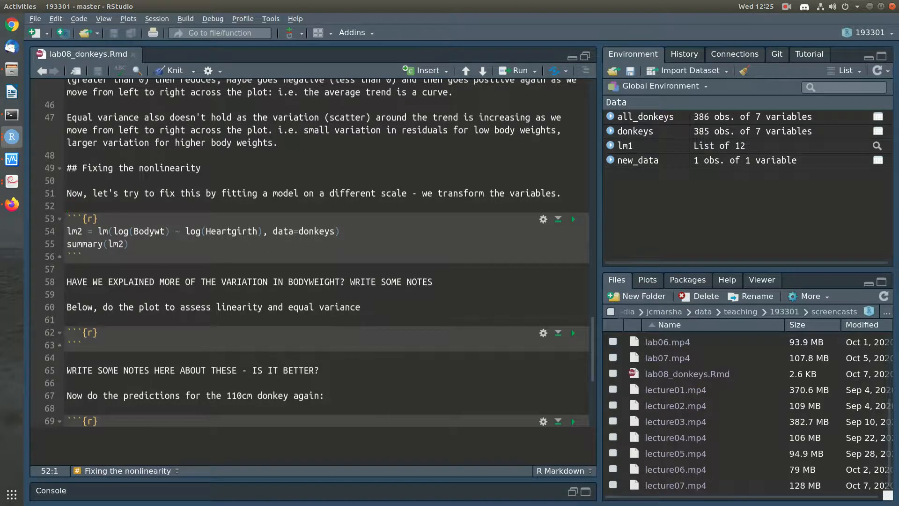
key(Return)
text(```{r})
key(Return)
text(```)
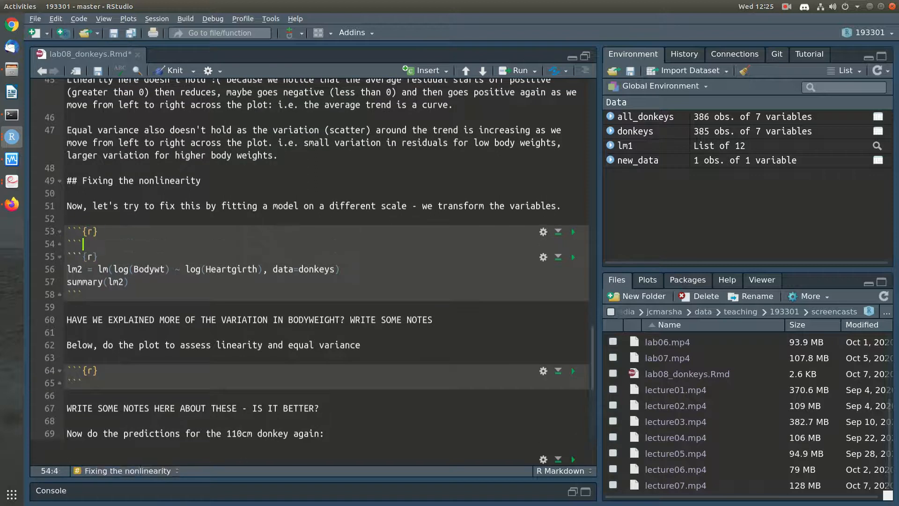
Step: Separate the empty chunk from the lm2 chunk with a blank line and save the notebook
key(Return)
key(Up)
key(End)
key(Up)
key(End)
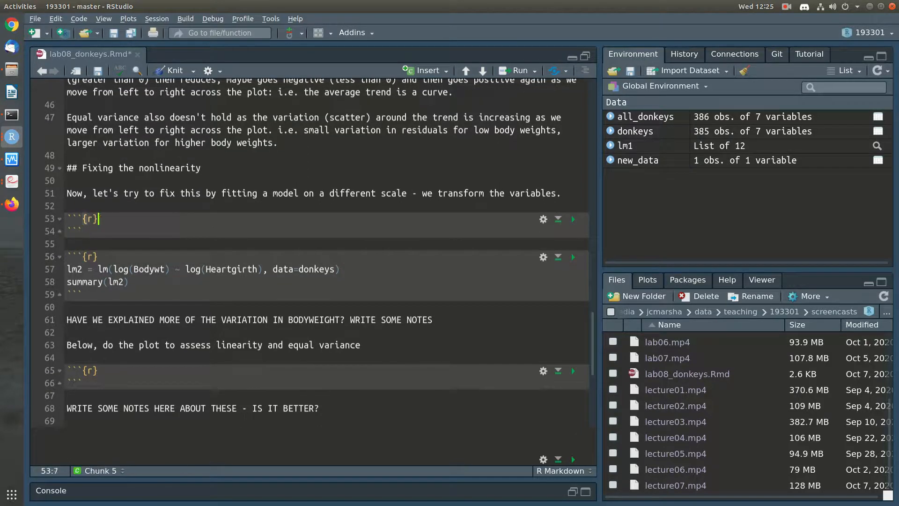
key(ctrl+s)
Step: Copy the ggplot scatterplot line of Bodywt against Heartgirth from the first chunk into the empty chunk
scroll(328, 271, up, 20)
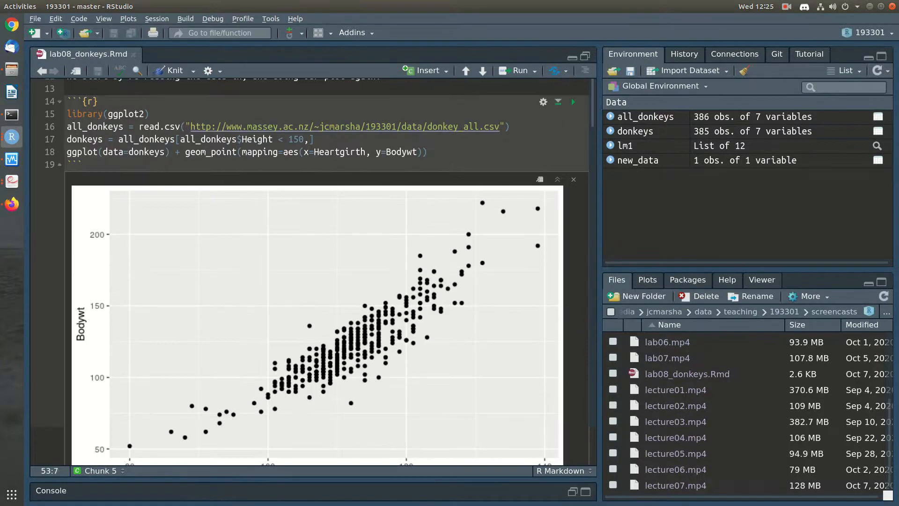
click(50, 152)
key(ctrl+c)
scroll(328, 271, down, 15)
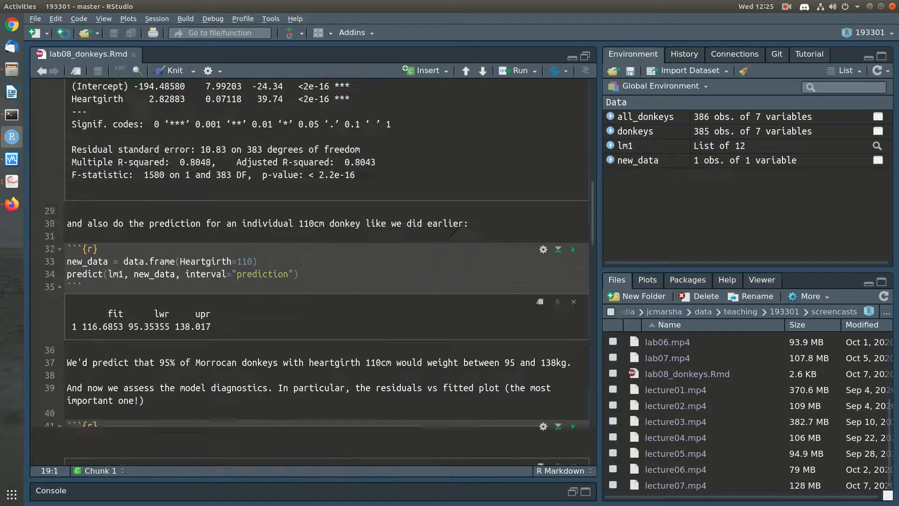
scroll(328, 272, down, 8)
click(99, 198)
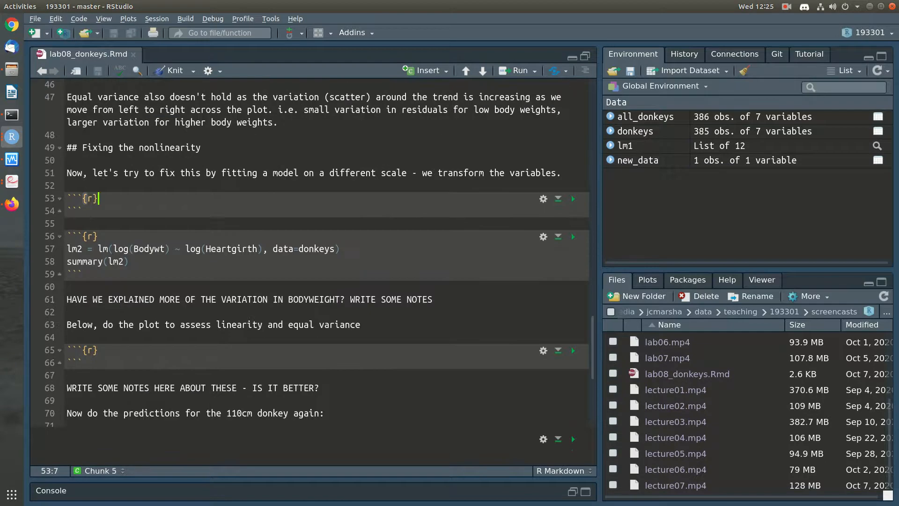
key(ctrl+v)
Step: Write "Let's start by plotting on a log axis instead:" above the copied plot chunk, followed by a blank line
key(Up)
key(Up)
key(Up)
key(Return)
text(Let's start by ploitt)
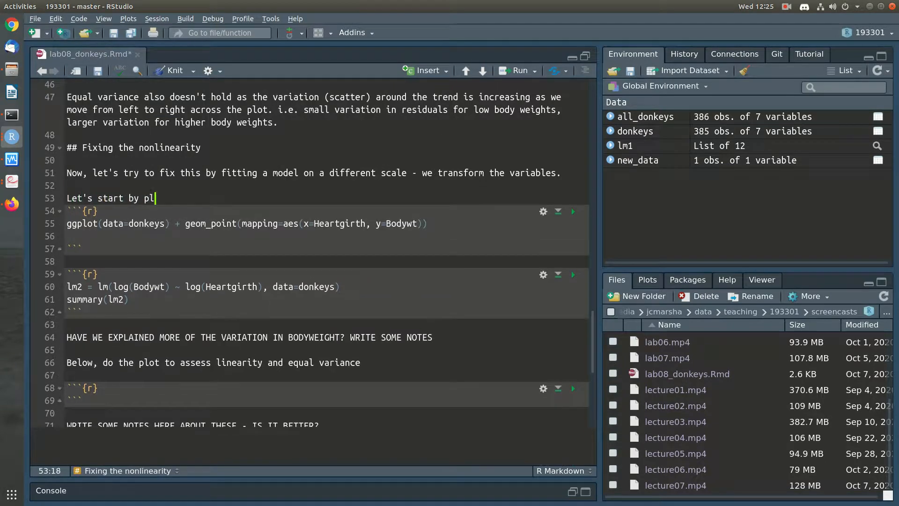
key(BackSpace)
key(BackSpace)
key(BackSpace)
text(tting on a log axis )
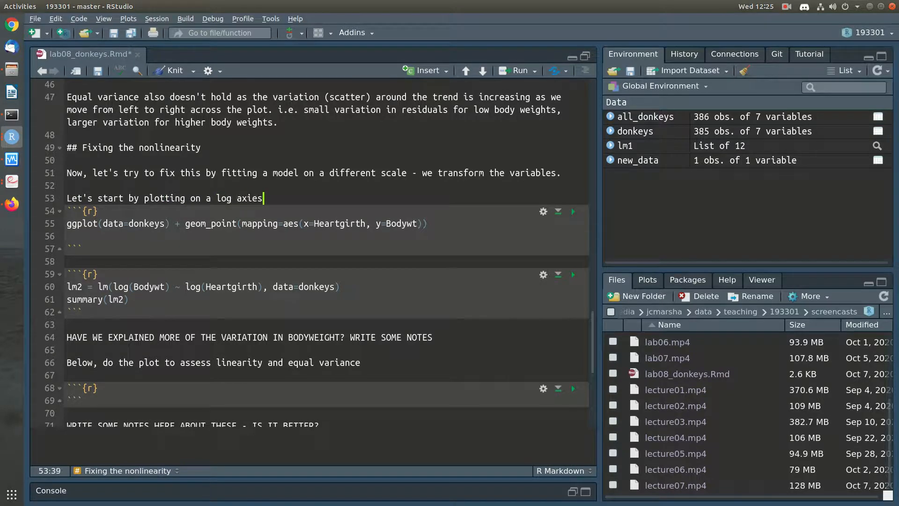
text(ins)
key(Return)
Step: Remove the blank line under the copied ggplot call and extend the call with scale_x_log10() on a new line
key(Down)
key(Down)
key(Down)
key(BackSpace)
text(+)
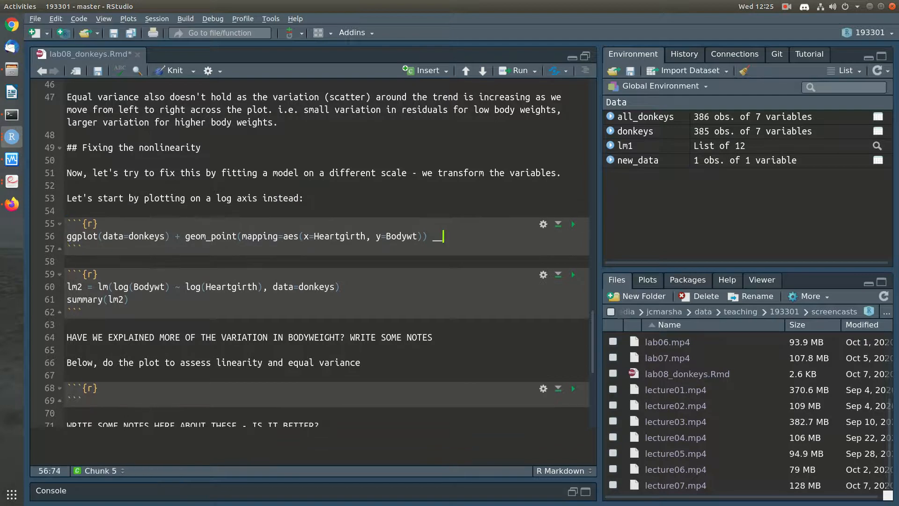
key(Return)
text(scale_x_con)
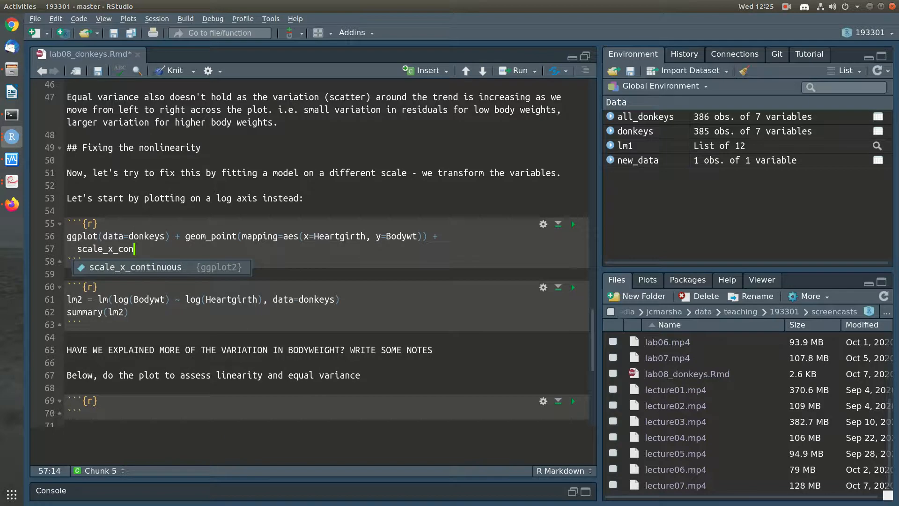
key(BackSpace)
text(log10())
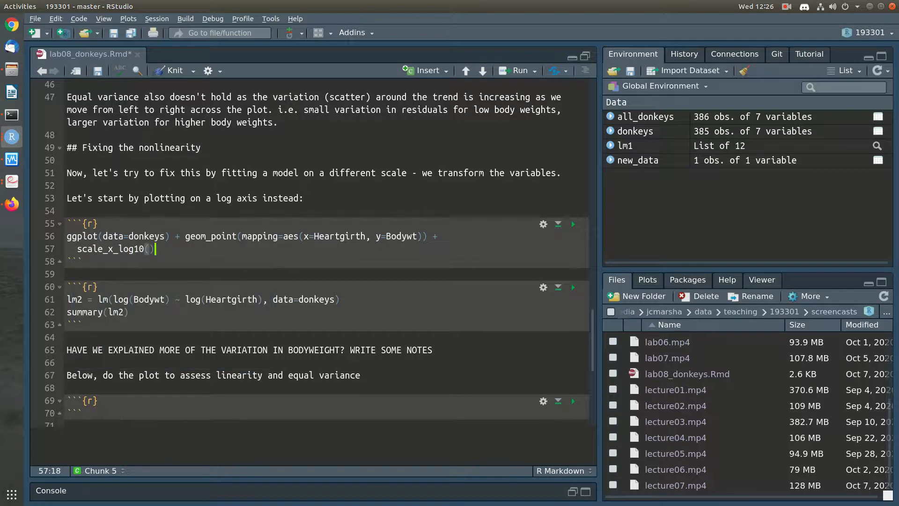
Step: Add scale_y_log10() to the ggplot call on a new line and run the plot code
text( +)
key(Return)
text(scale_y_log19))
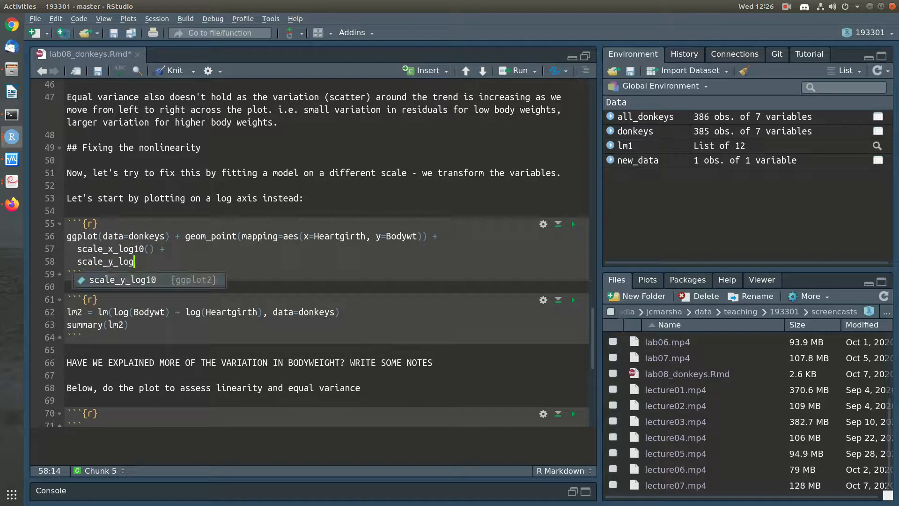
key(BackSpace)
key(BackSpace)
text(0())
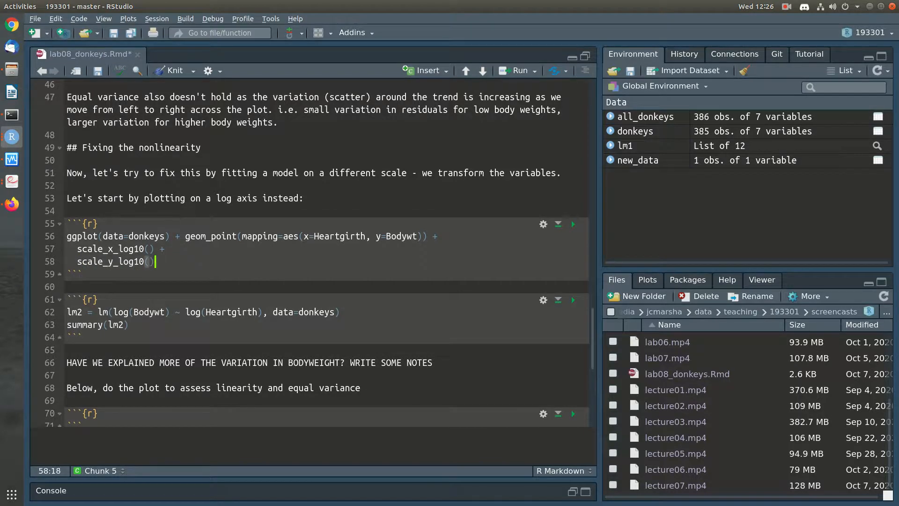
key(ctrl+Return)
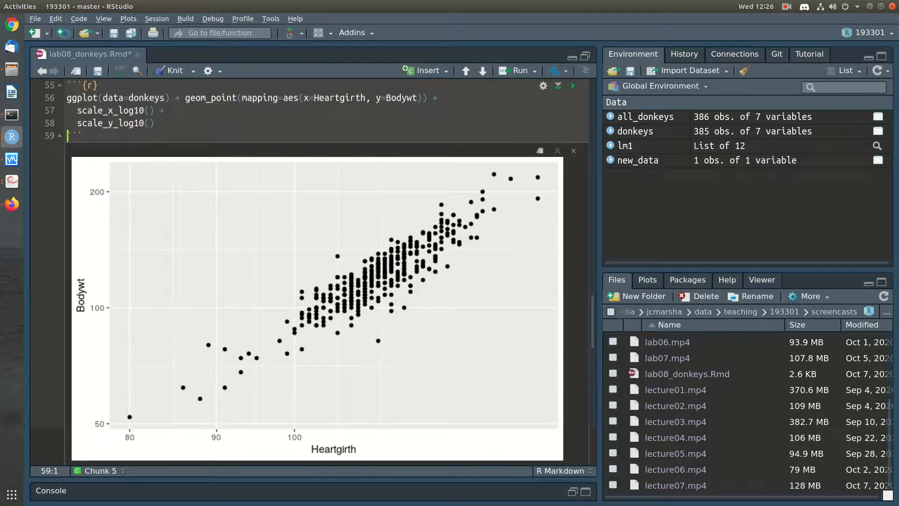
Step: Compare the log-axis plot with the original scatterplot near the notebook's start, and save the notebook
scroll(310, 272, up, 20)
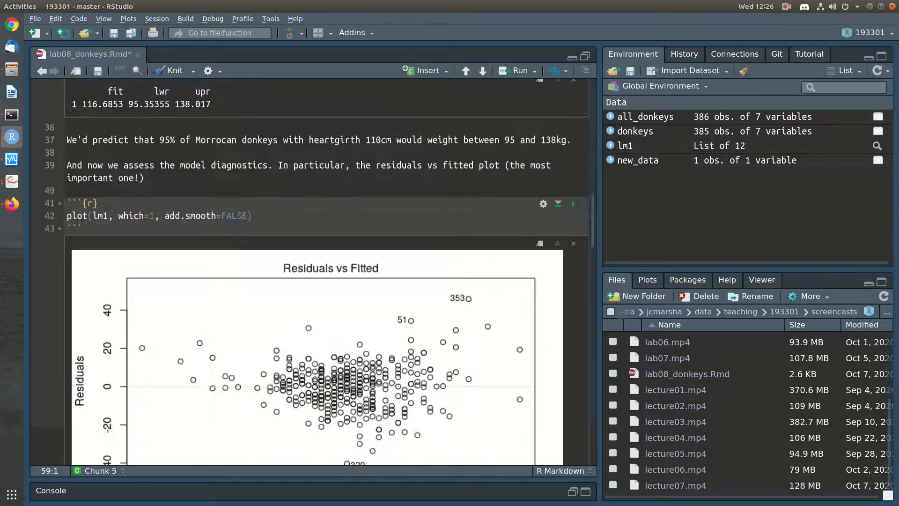
scroll(267, 323, up, 4)
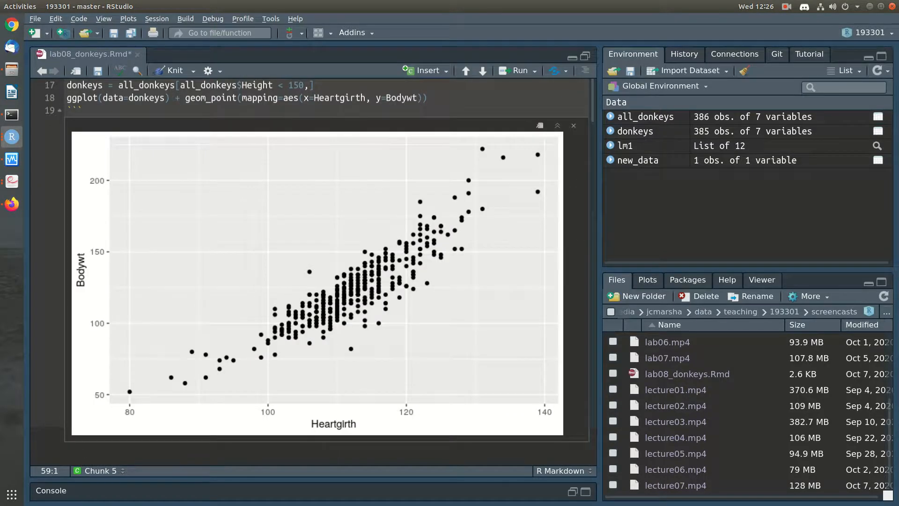
scroll(137, 123, down, 20)
scroll(137, 123, down, 4)
scroll(137, 123, up, 1)
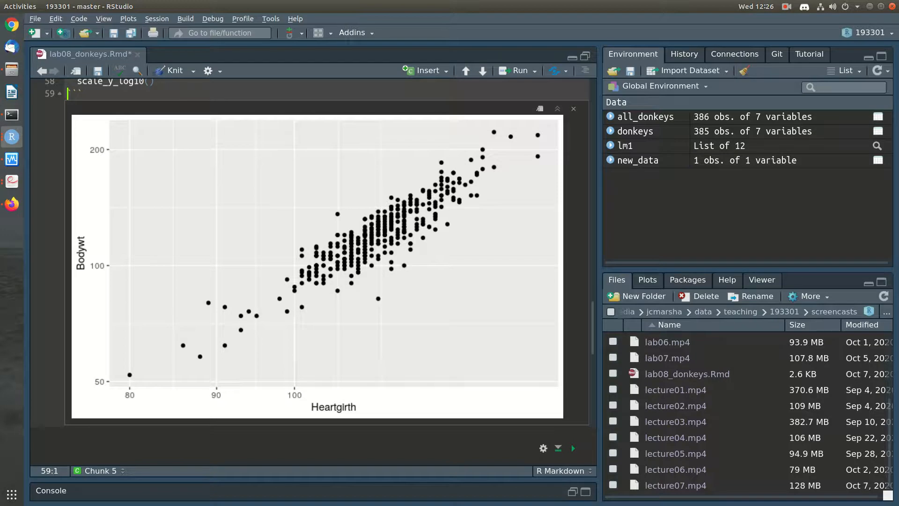
scroll(327, 182, up, 3)
key(ctrl+s)
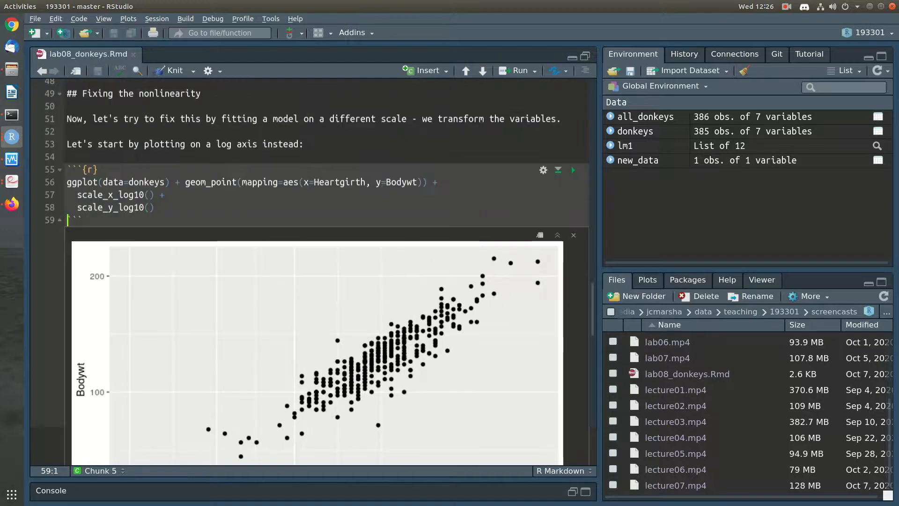
Step: Run the chunk that fits lm2 as log(Bodywt) on log(Heartgirth) and summarises it
scroll(327, 183, down, 6)
click(341, 334)
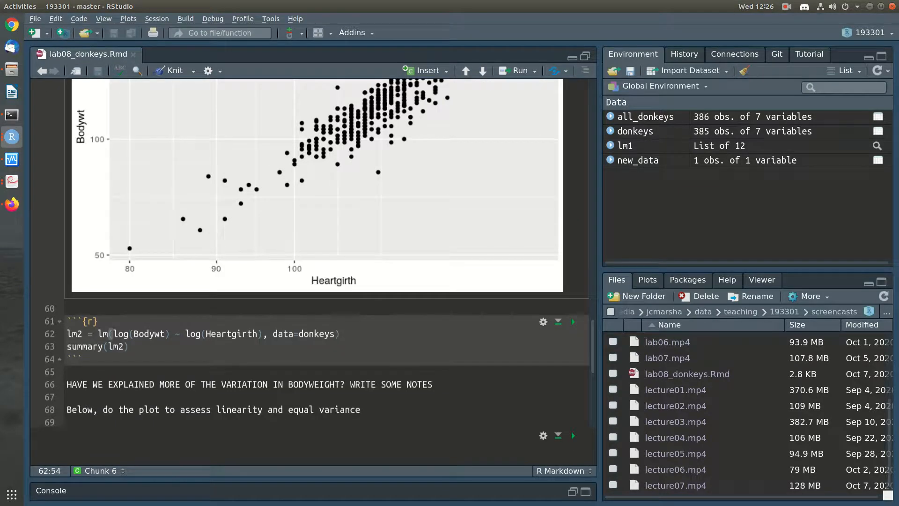
drag(113, 334, 248, 333)
click(248, 334)
key(ctrl+shift+Return)
drag(83, 140, 68, 140)
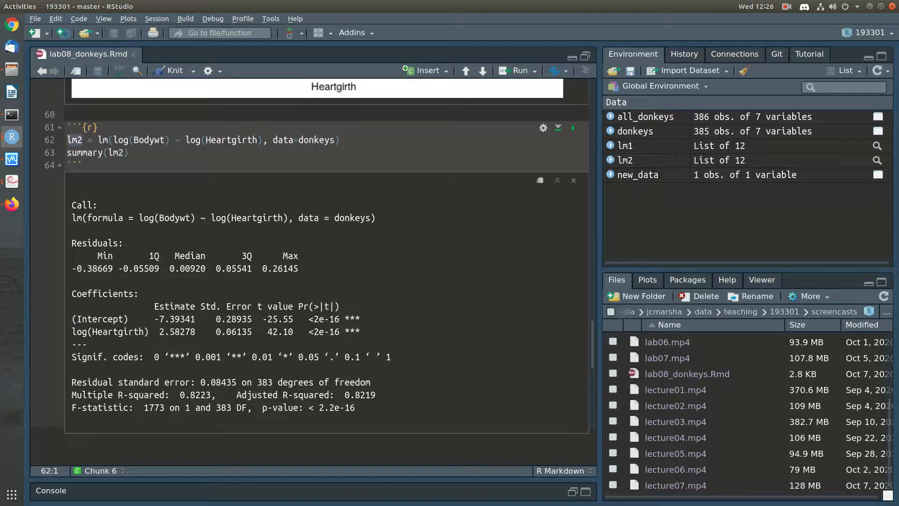
click(129, 153)
Step: Add a blank line below the lm2 summary output for a new note
scroll(309, 271, down, 3)
click(67, 401)
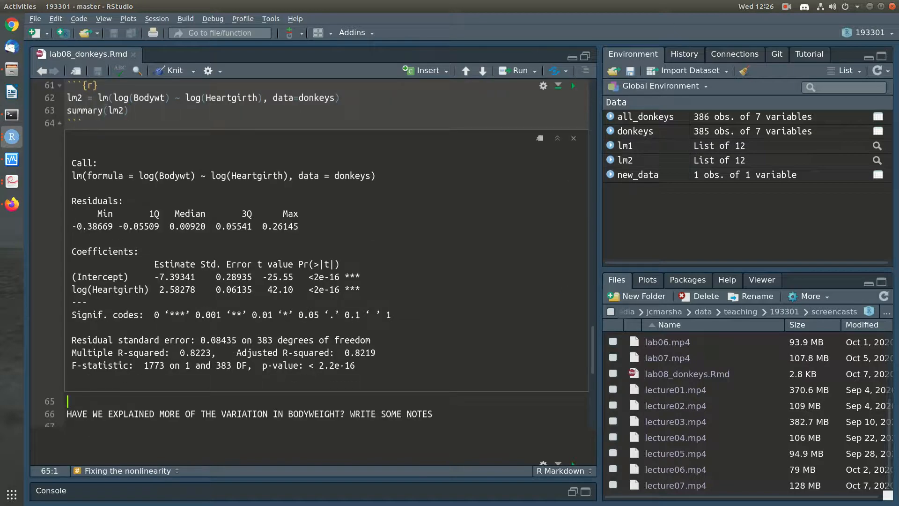
key(Return)
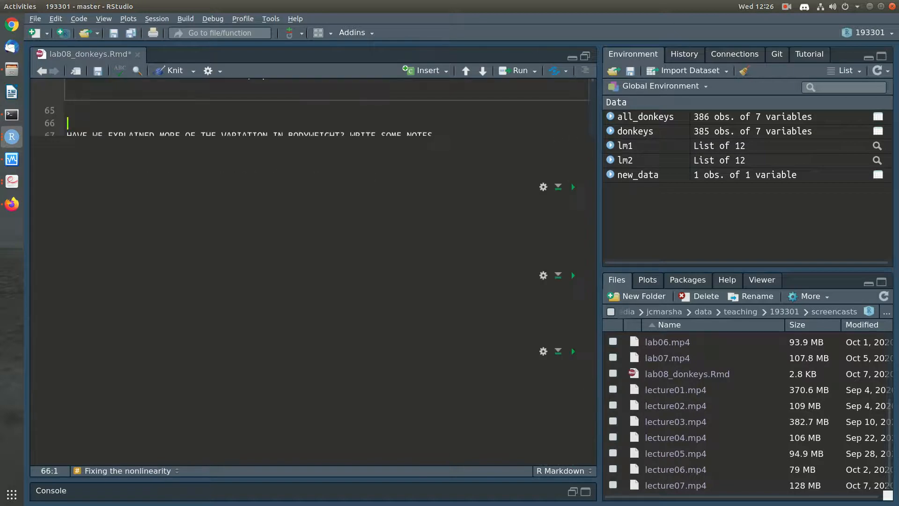
Step: Examine the lm2 formula and coefficients in the summary output together with the log-axis plot above it
scroll(309, 271, up, 9)
scroll(309, 271, down, 4)
scroll(309, 272, up, 2)
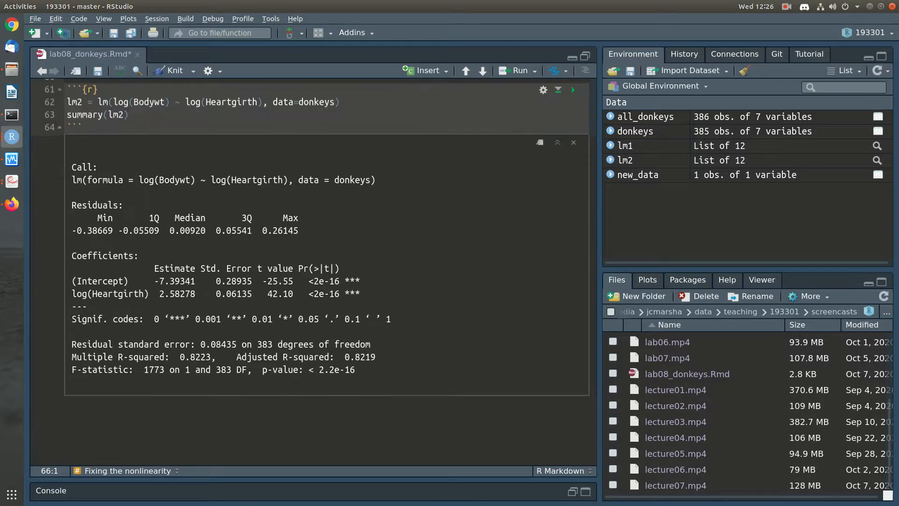
scroll(309, 272, up, 2)
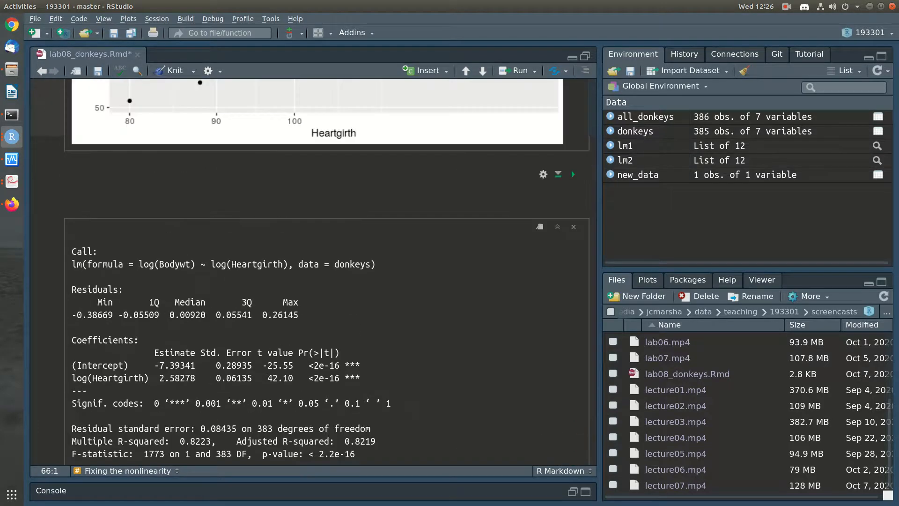
scroll(309, 272, up, 10)
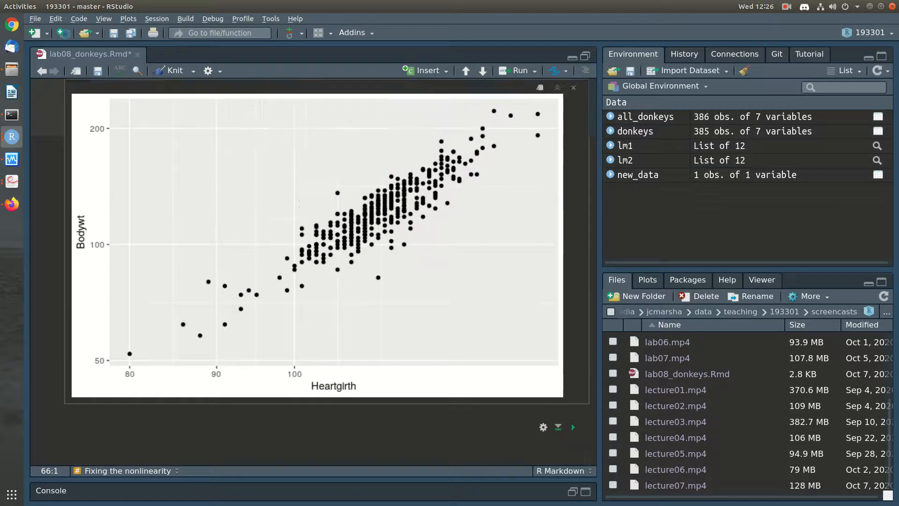
scroll(309, 271, down, 10)
scroll(309, 271, up, 3)
scroll(309, 271, down, 2)
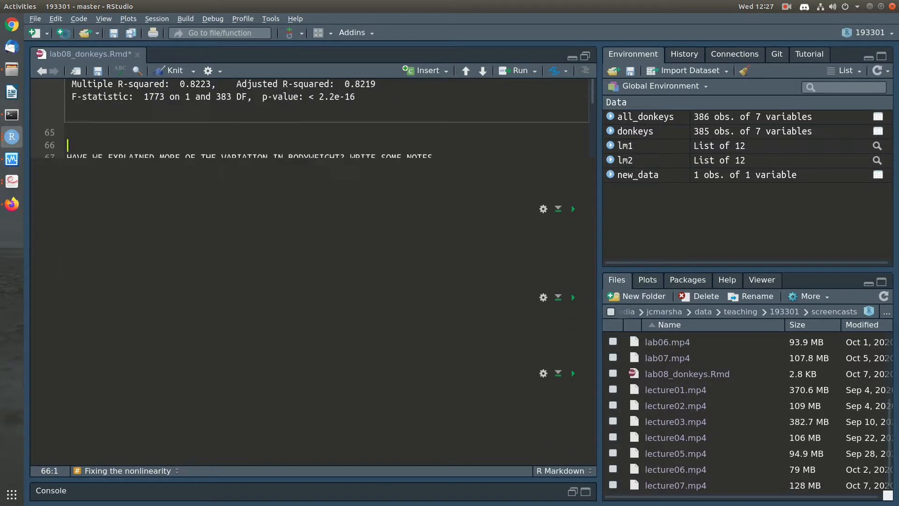
Step: Write "The equation here is:" below the lm2 summary output and start a new line
text(The equation )
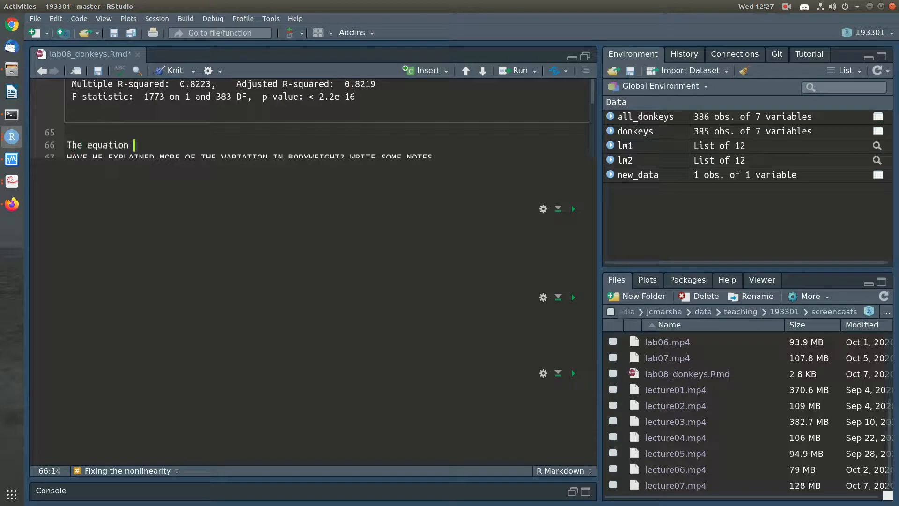
text(here is:)
key(Return)
Step: Save the notebook and knit it to HTML
scroll(309, 253, up, 5)
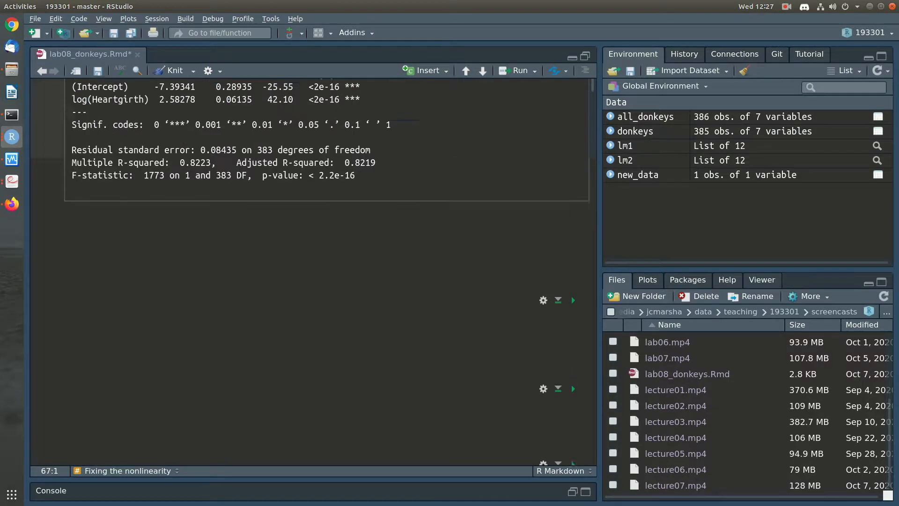
scroll(309, 253, up, 6)
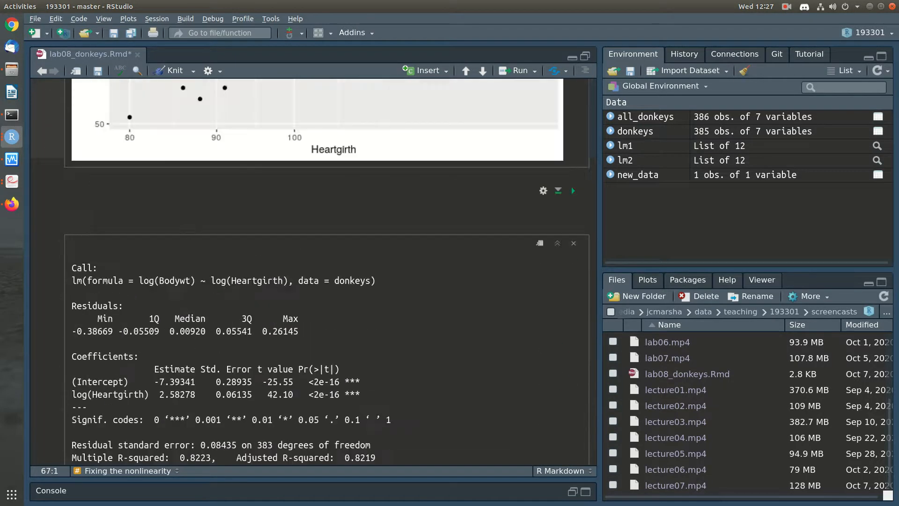
key(ctrl+s)
scroll(309, 253, down, 6)
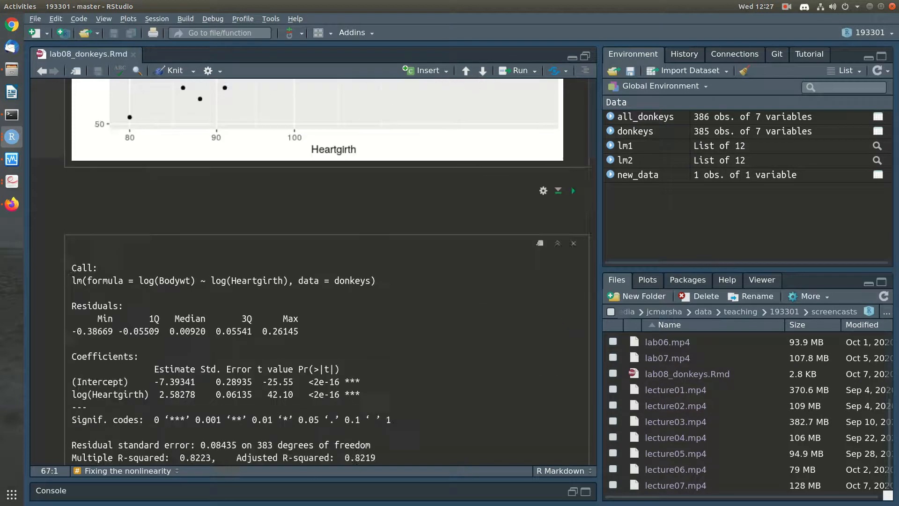
key(ctrl+shift+k)
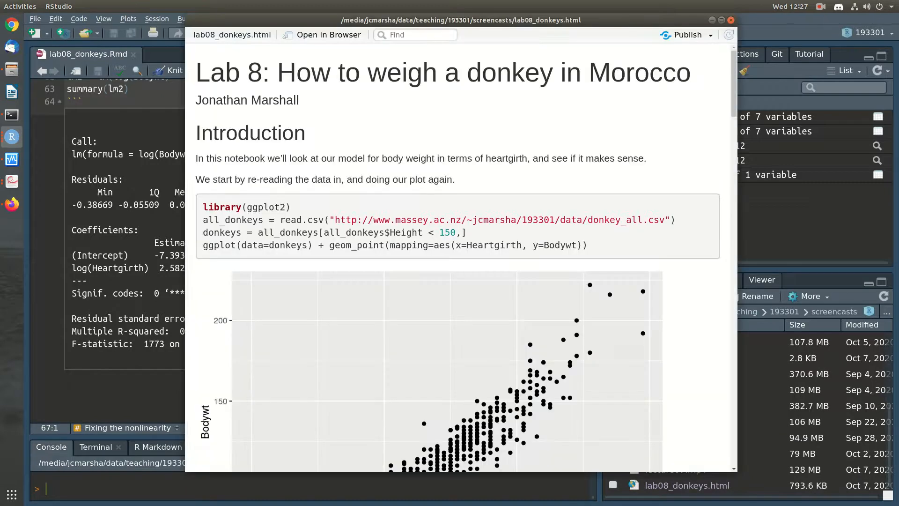
Step: Close the knitted HTML preview and reopen lab08_donkeys.Rmd after closing it
click(731, 20)
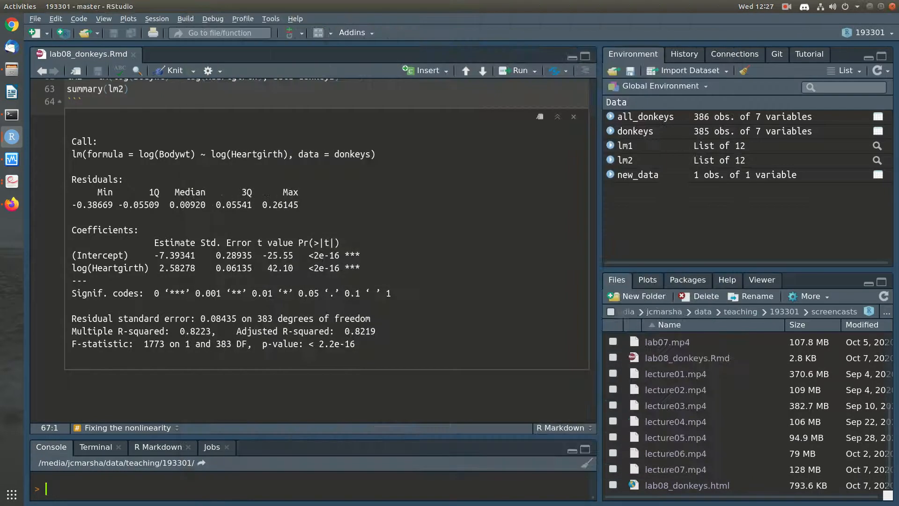
key(ctrl+w)
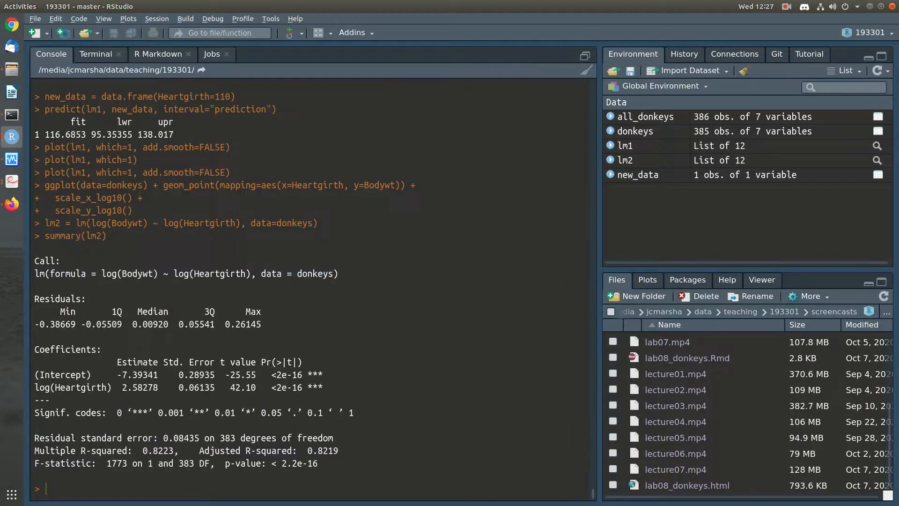
click(687, 358)
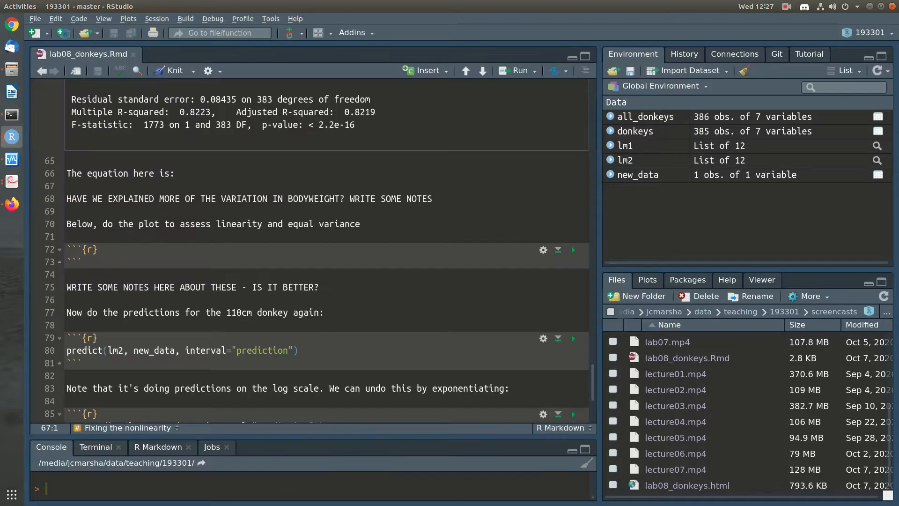
Step: Write the lm2 equation "log(bodyweight) = -7.4 + 2.6 times log(Heartgirth)" in its own paragraph below "The equation here is:"
scroll(309, 251, up, 5)
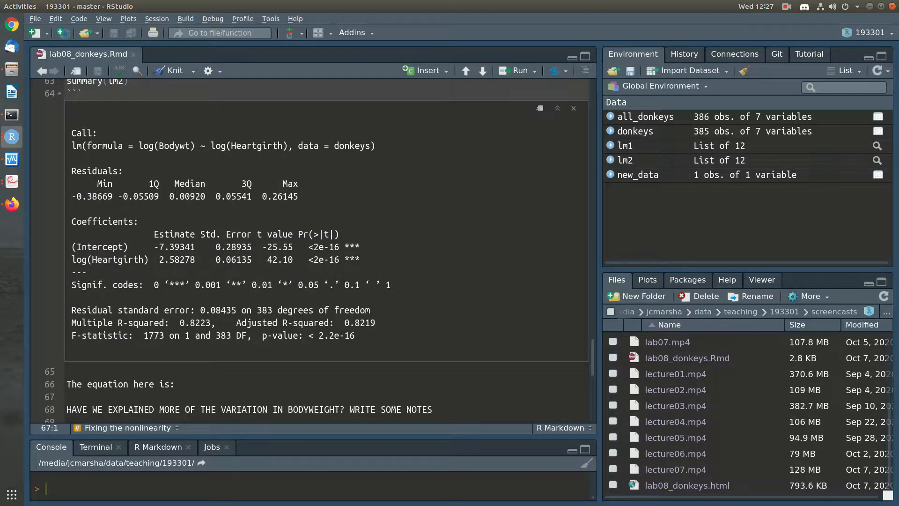
key(Left)
key(Return)
key(Return)
text(log(bod)
text(yweight) = )
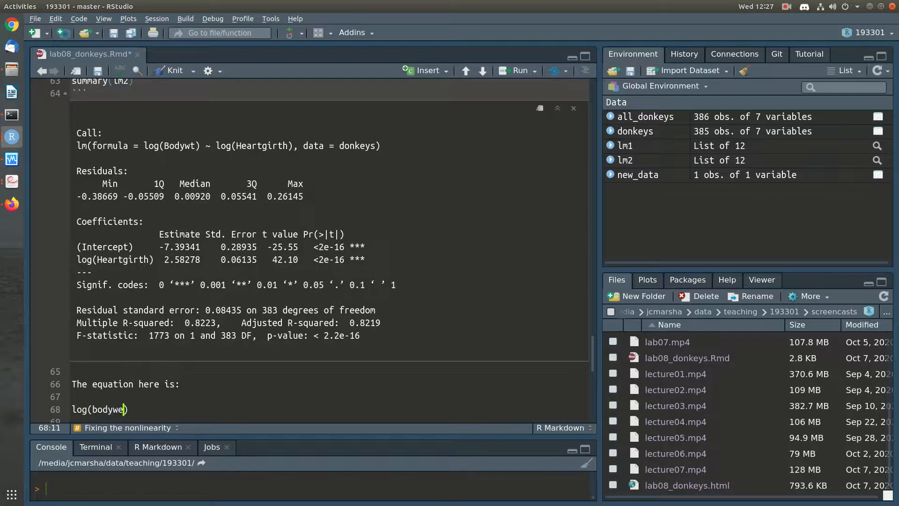
text(-7.4 + 2.6 *)
key(BackSpace)
text(times log(Heargi)
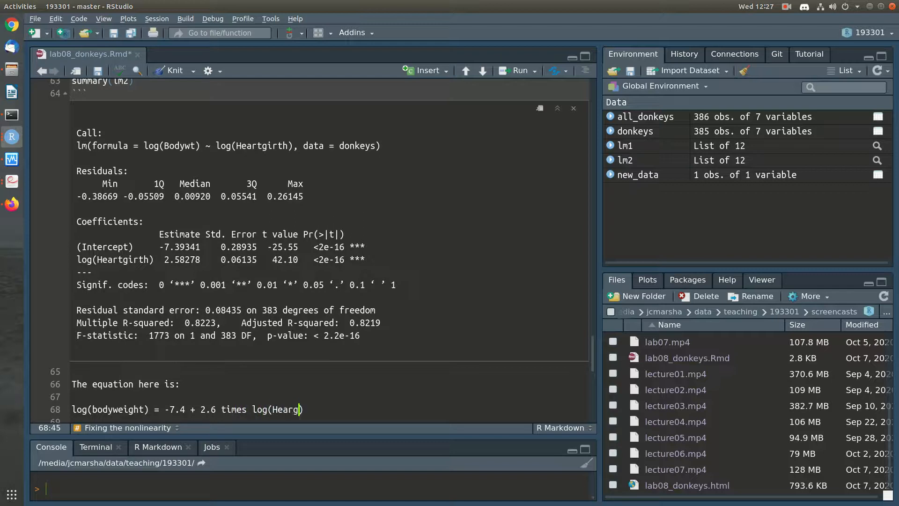
key(BackSpace)
key(BackSpace)
text(tgirth)
key(Right)
key(Down)
key(Down)
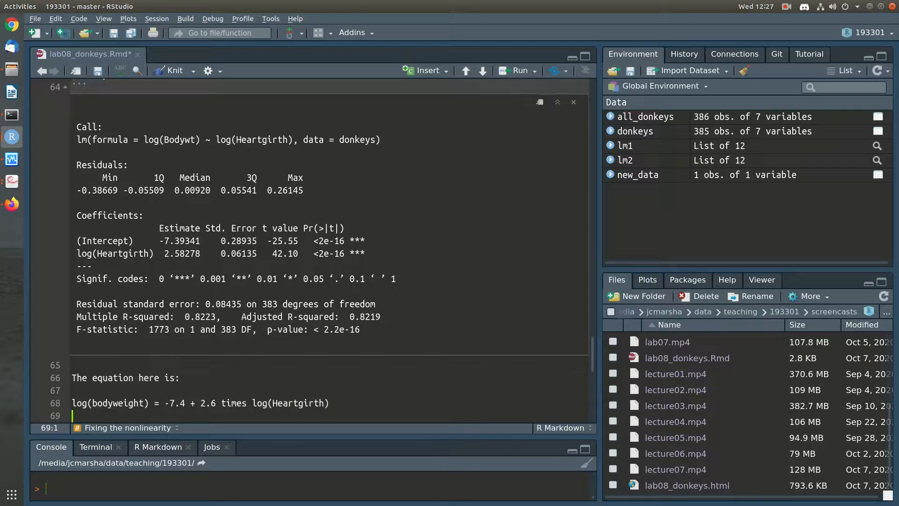
Step: Add an empty paragraph below the equation and check the Multiple R-squared value in the lm2 summary
key(Up)
key(Return)
key(Up)
key(Return)
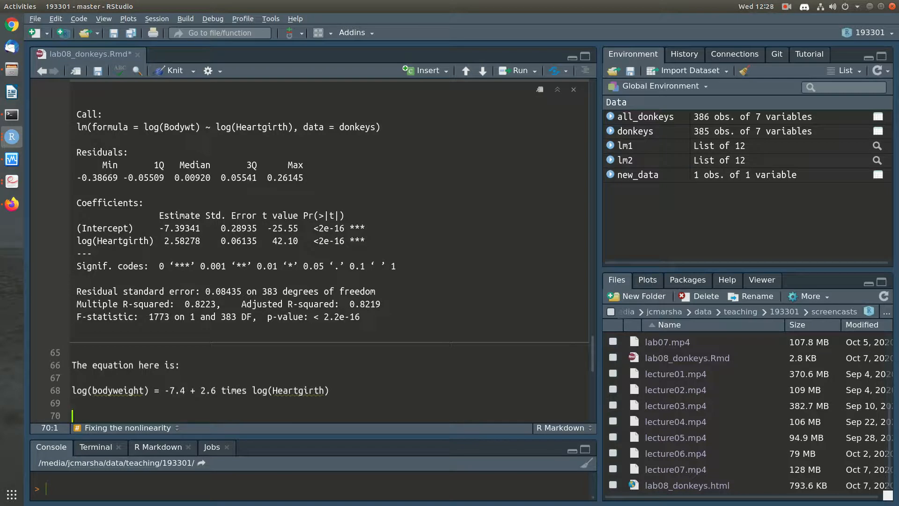
scroll(320, 251, down, 2)
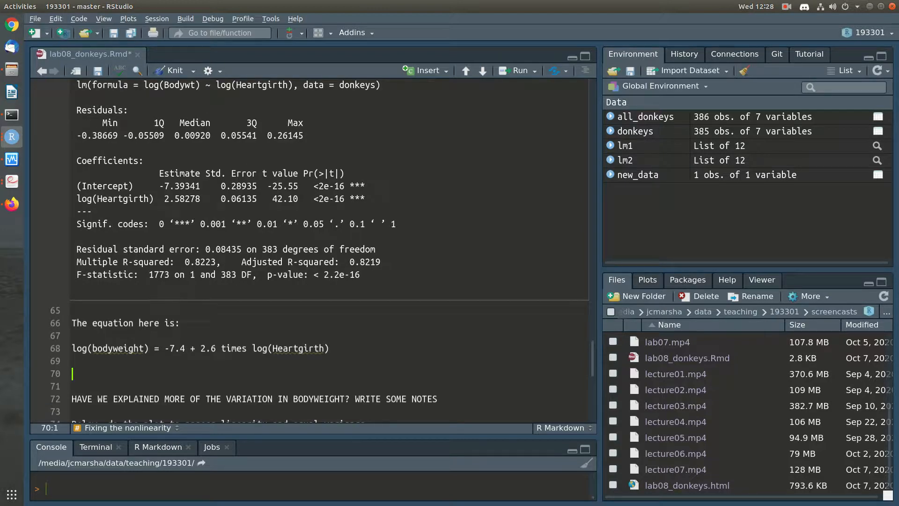
drag(179, 261, 207, 262)
click(73, 374)
Step: Begin the note below the equation with "The Multiple R squared value has"
text(The R^2 value)
key(Left)
key(Left)
key(Left)
key(Left)
key(Left)
key(Left)
key(Left)
key(Left)
key(Left)
text(Multiple R squa)
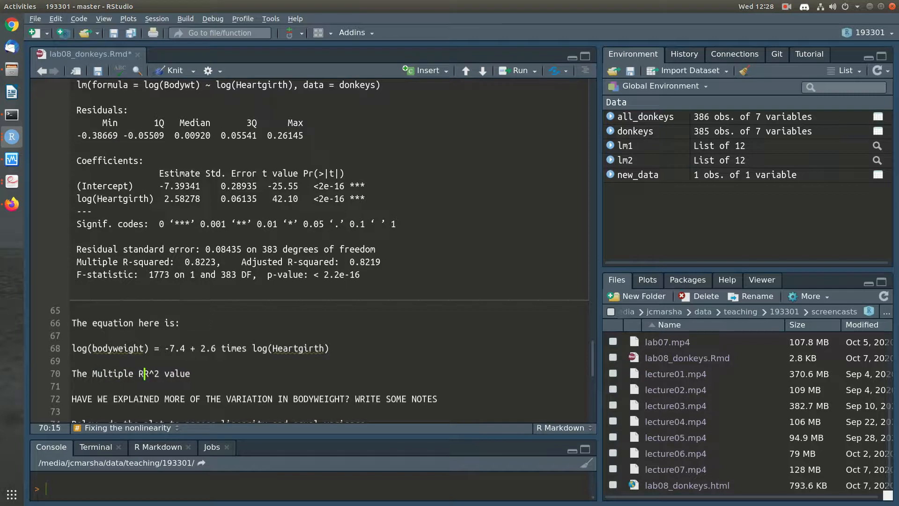
text(red value has )
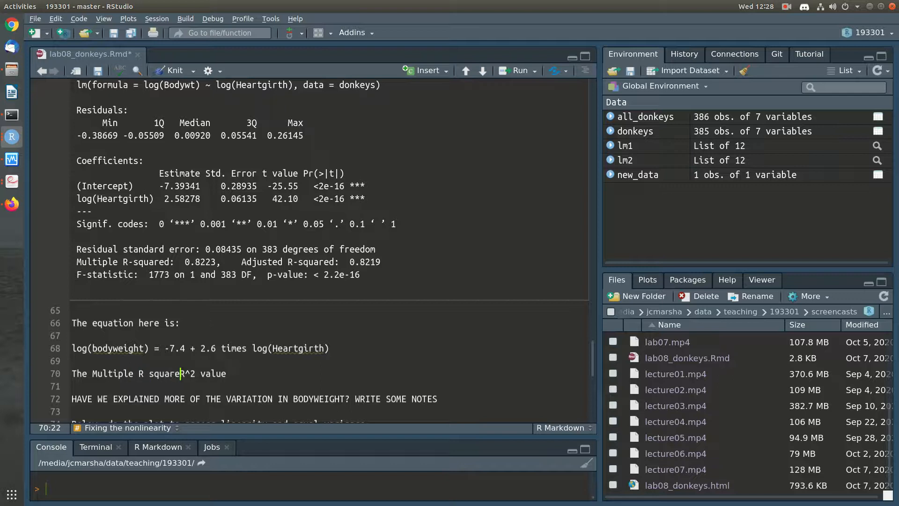
Step: Continue the note with "increased to 0.82 - we're now" and delete the leftover "R^2 value" text
text(increased to 9)
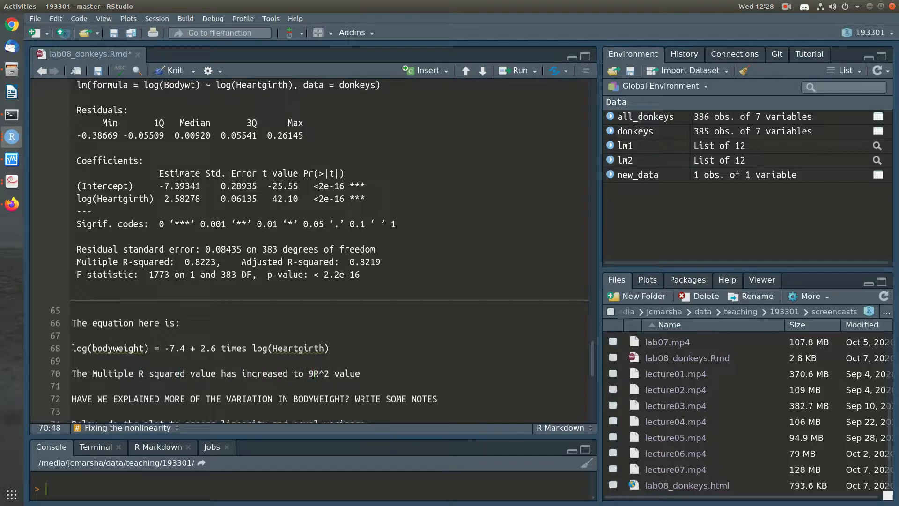
text(.82,)
key(BackSpace)
key(BackSpace)
key(BackSpace)
key(BackSpace)
key(BackSpace)
key(BackSpace)
text(0.82 - we're now)
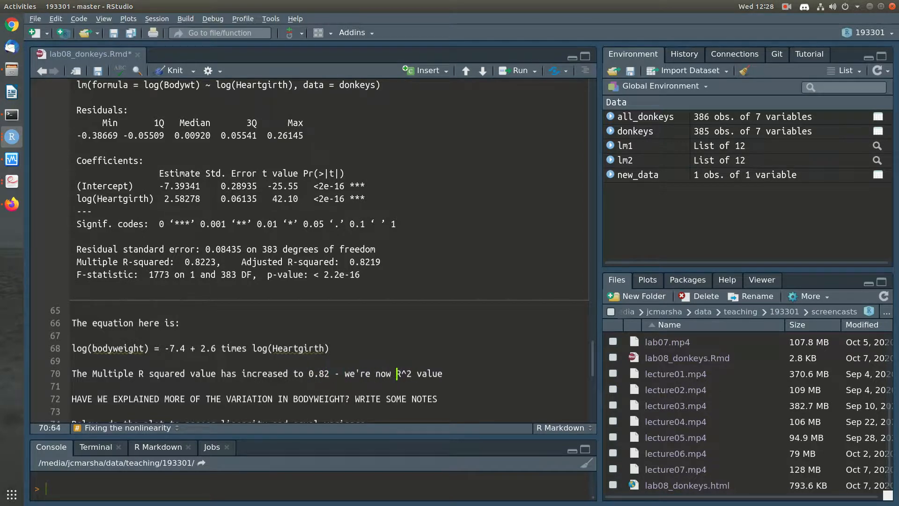
key(shift+End)
key(Delete)
Step: Finish the note with "explaining 82% of the variation in body weight by using the heartgirth in this log/log model."
text(explaining 82% of hte v)
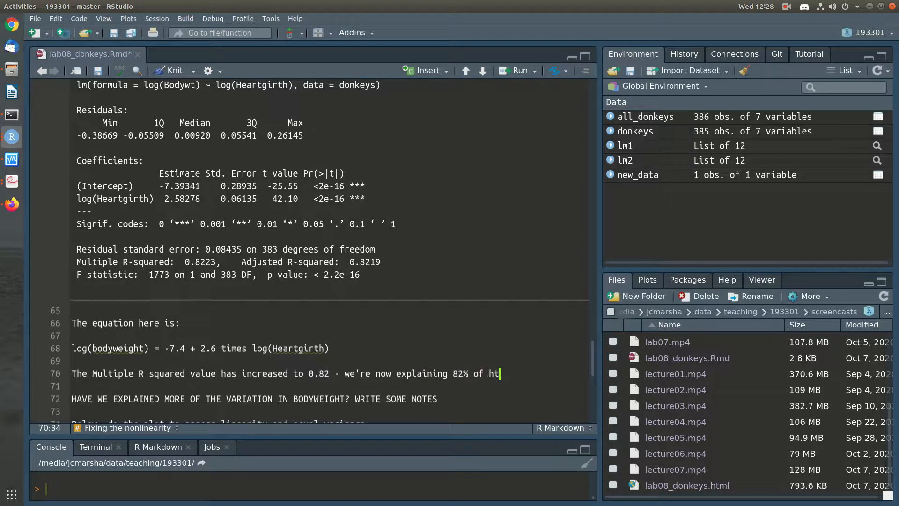
key(BackSpace)
key(BackSpace)
key(BackSpace)
key(BackSpace)
key(BackSpace)
text(the variation in body w)
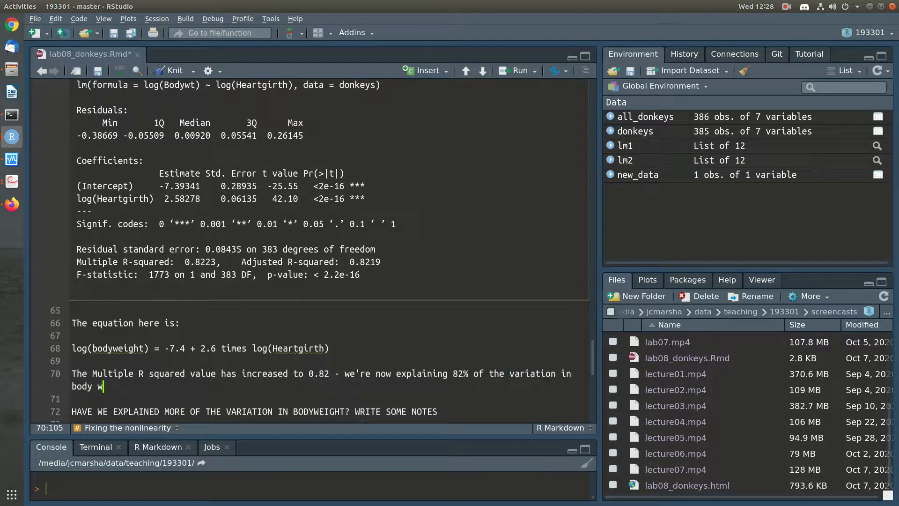
text(eight by using)
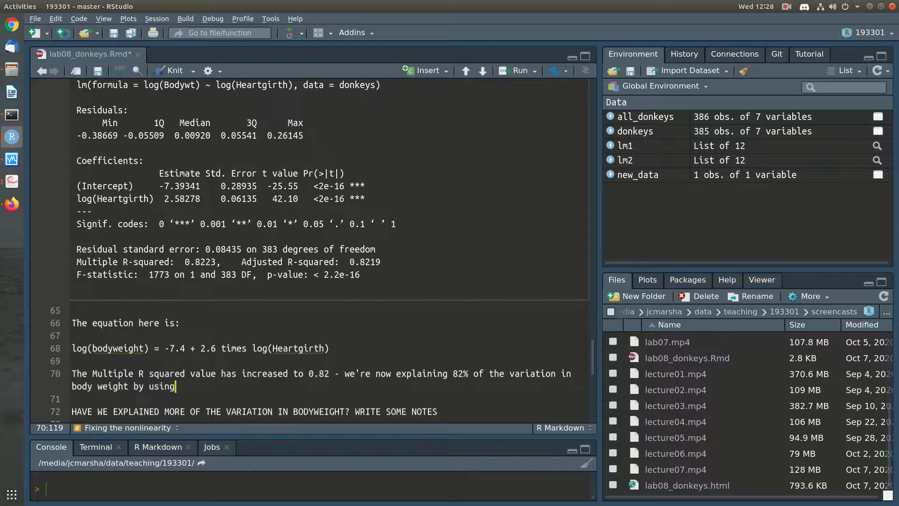
text( the heartgirht)
key(BackSpace)
key(BackSpace)
key(BackSpace)
text(th i)
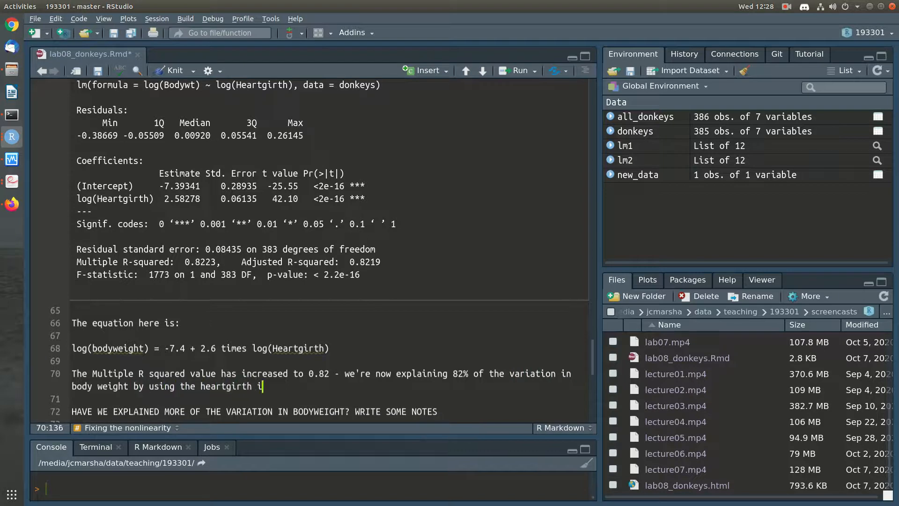
text(n this log/log model.)
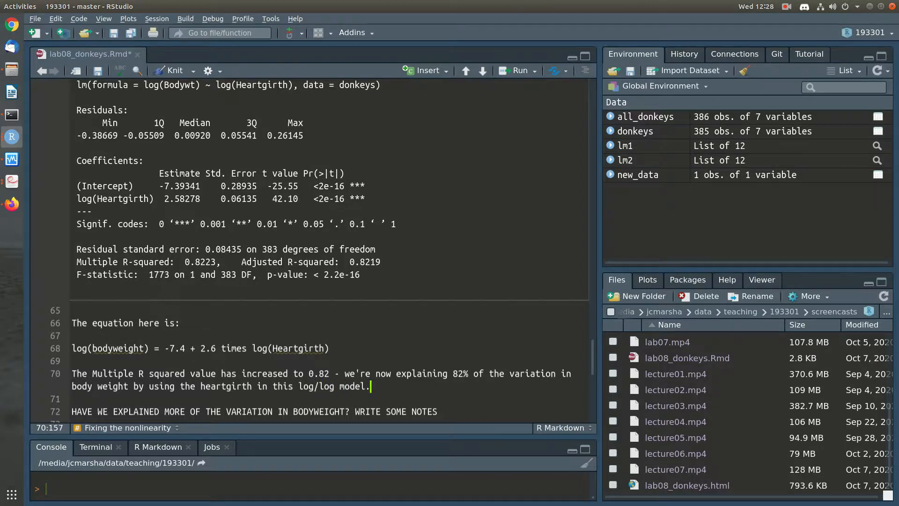
Step: Check the Multiple R-squared in the earlier lm1 summary against the new note on lm2
key(Down)
scroll(328, 250, up, 20)
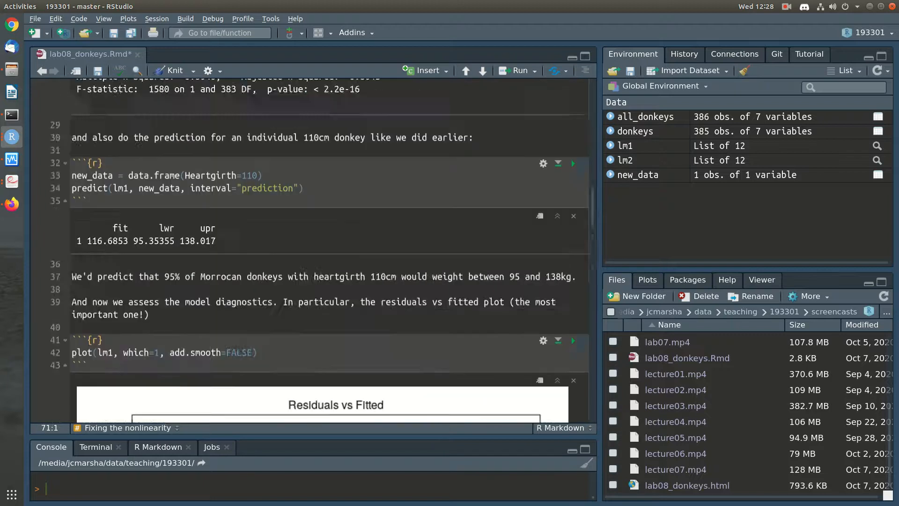
scroll(571, 328, up, 5)
double_click(197, 330)
scroll(328, 251, down, 20)
scroll(328, 250, down, 10)
scroll(328, 250, down, 4)
scroll(327, 250, up, 15)
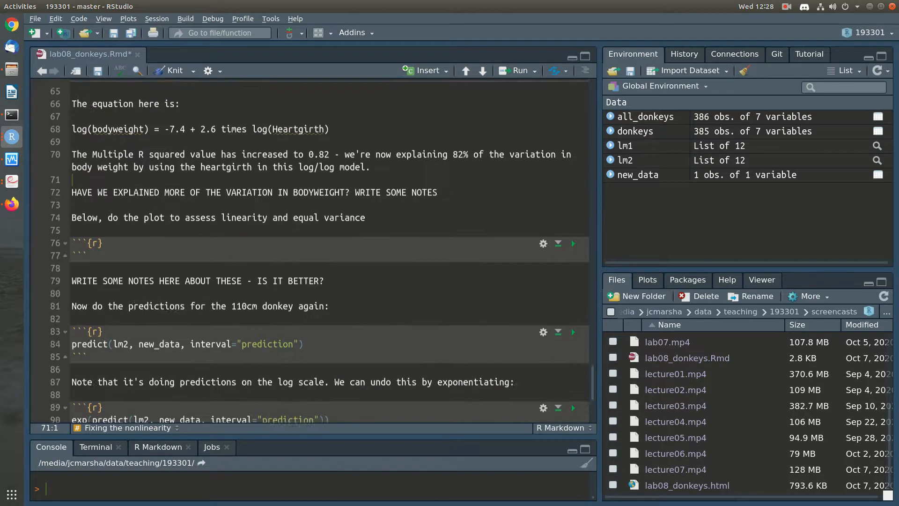
Step: Delete the placeholder "HAVE WE EXPLAINED MORE OF THE VARIATION IN BODYWEIGHT? WRITE SOME NOTES" and save the notebook
drag(72, 348, 73, 373)
key(BackSpace)
key(Down)
key(Down)
key(Down)
Step: Copy the plot(lm1, which=1, add.smooth=FALSE) line into the empty chunk for assessing linearity and equal variance
scroll(328, 251, up, 15)
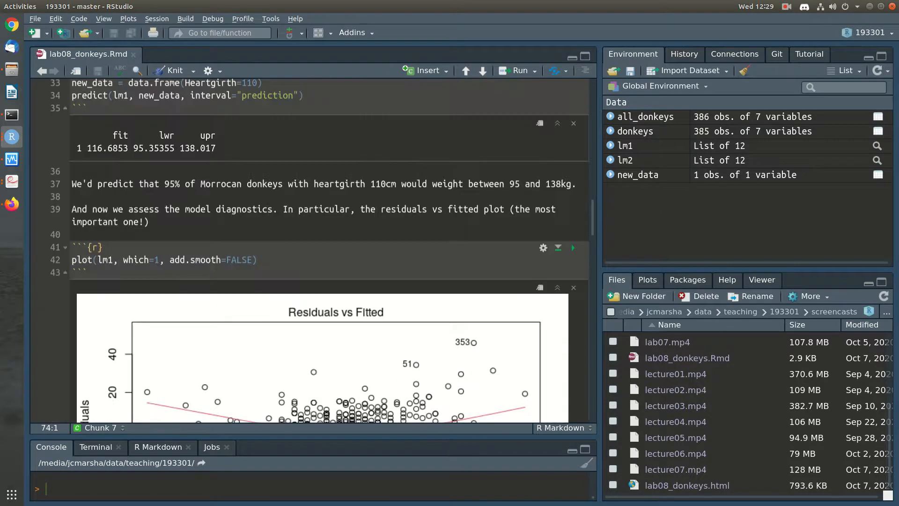
drag(257, 259, 72, 259)
key(ctrl+c)
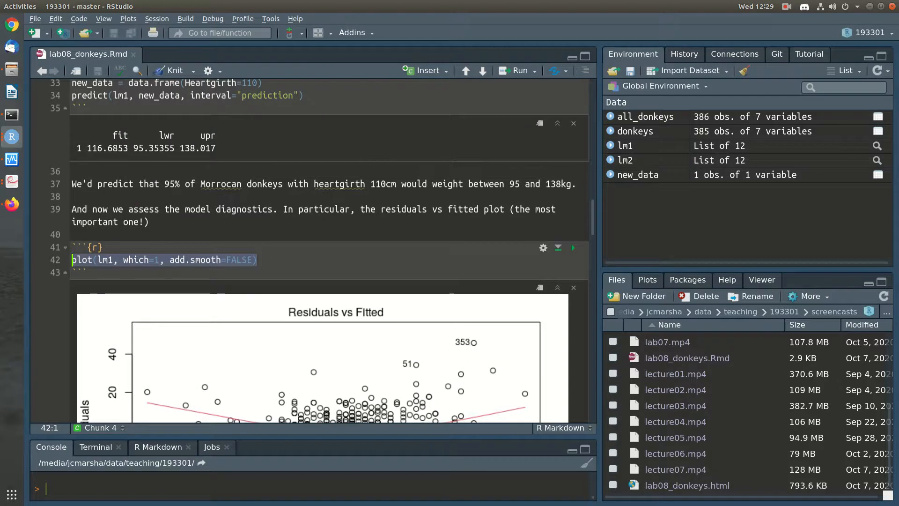
scroll(328, 251, down, 15)
scroll(328, 251, down, 5)
scroll(328, 250, up, 7)
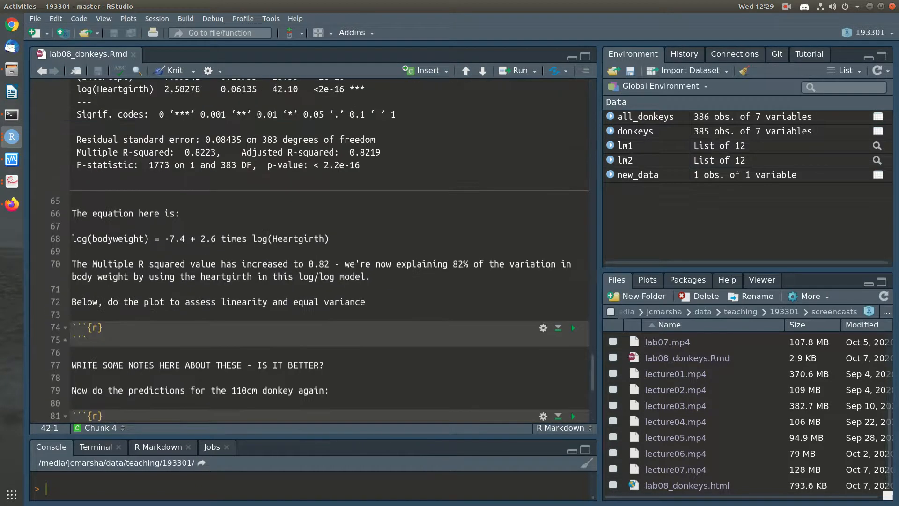
click(102, 327)
key(Return)
key(ctrl+v)
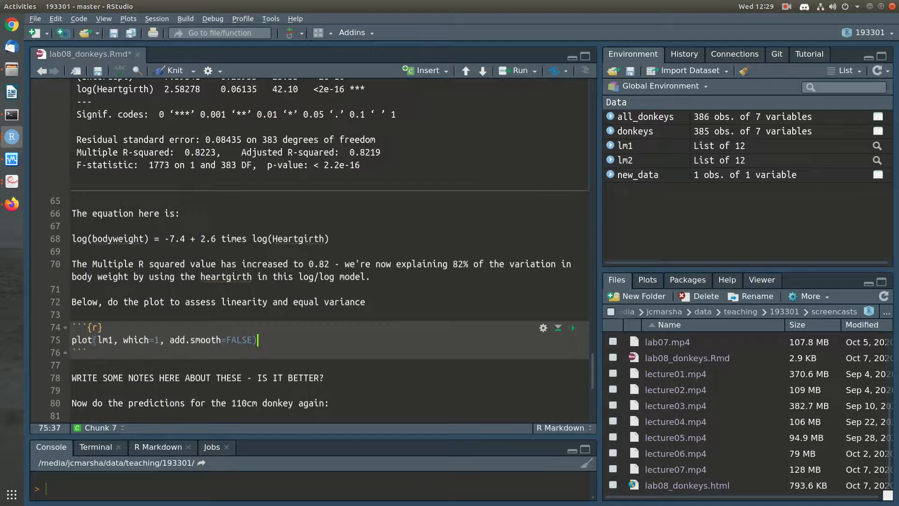
Step: Change the copied plot call's model to lm2, save the notebook and run the line
click(113, 340)
key(BackSpace)
text(2)
key(Right)
key(ctrl+s)
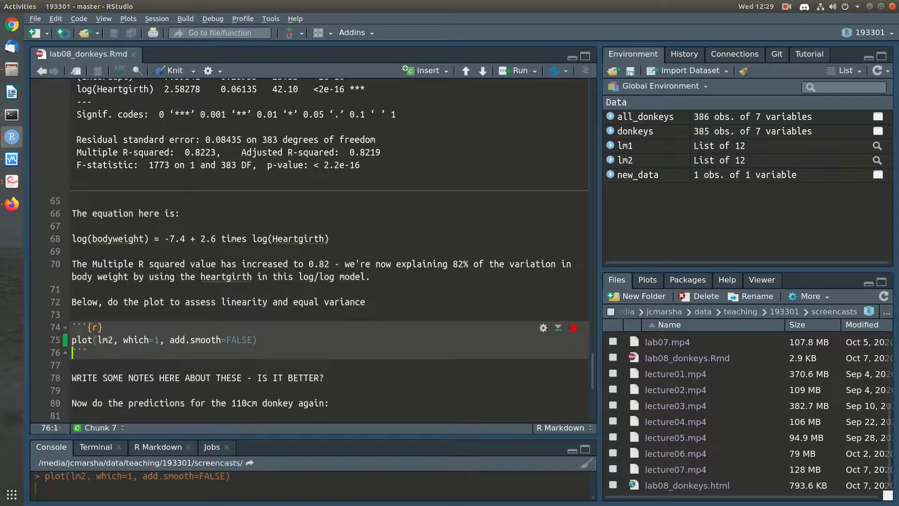
key(ctrl+Return)
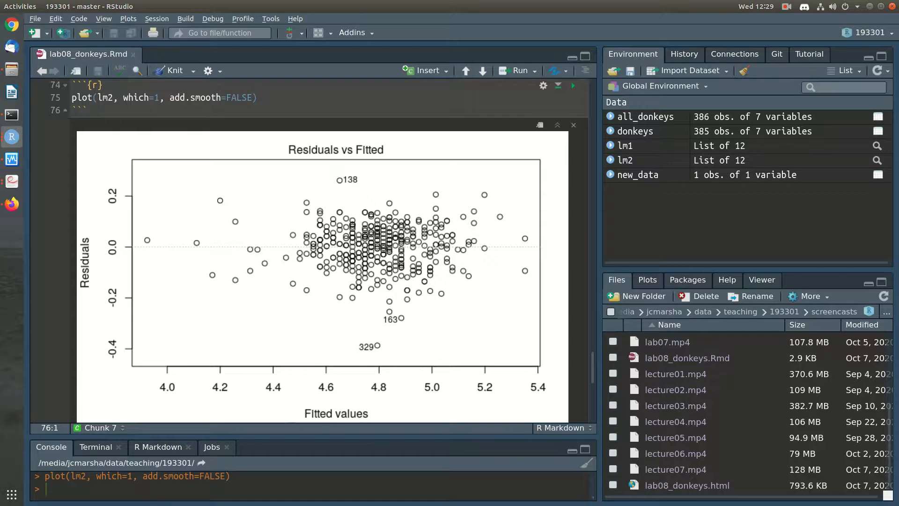
Step: Note below the residual plot: "Linearity here looks way better! There doesn't seem to be a curved trend - the trend seems flat and straight."
key(Down)
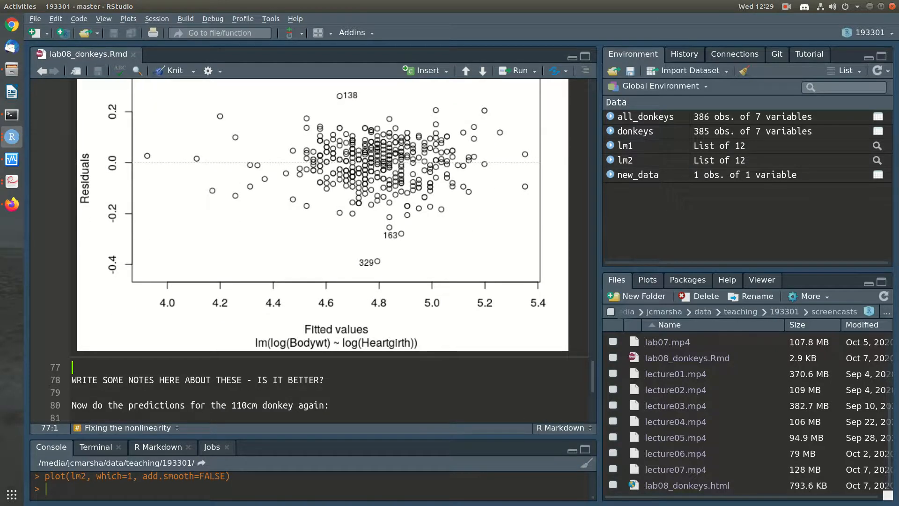
key(Return)
text(Linearit)
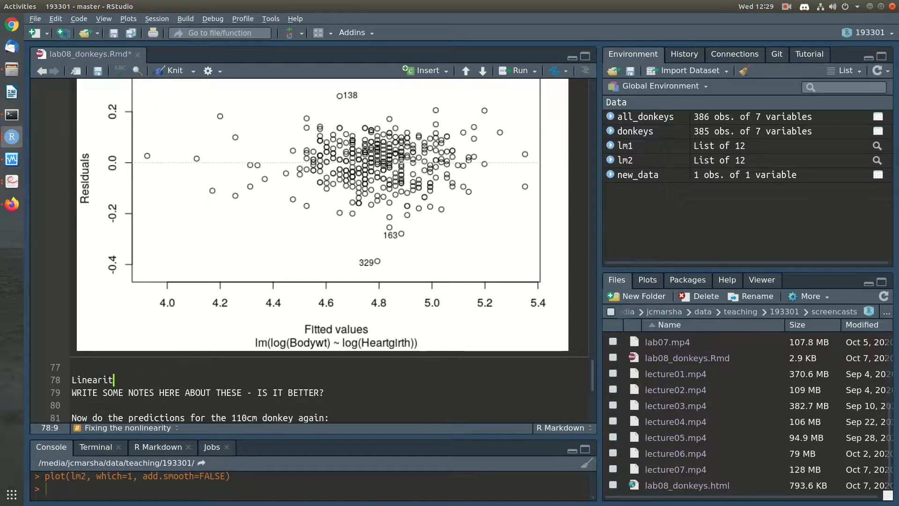
text(y here look)
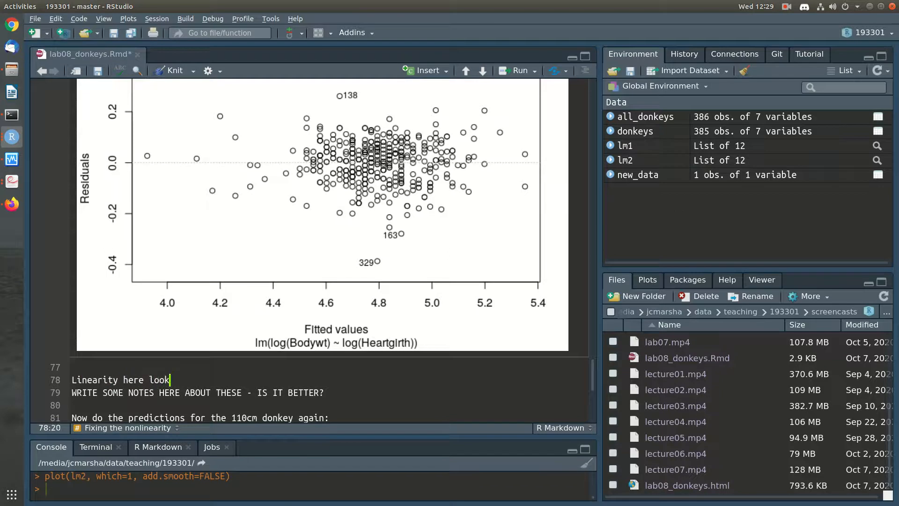
text(s weay better!)
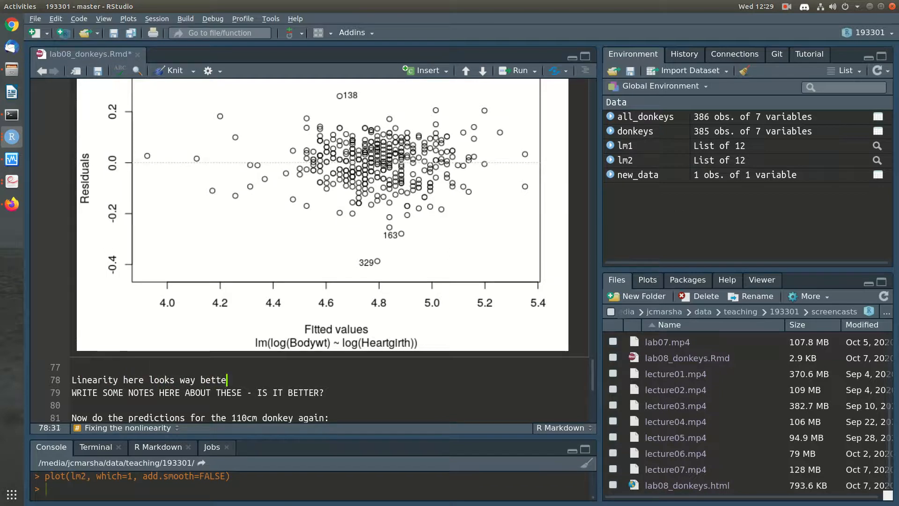
key(BackSpace)
text(There doesn't seem to be a curved trend - the trend seems flat and)
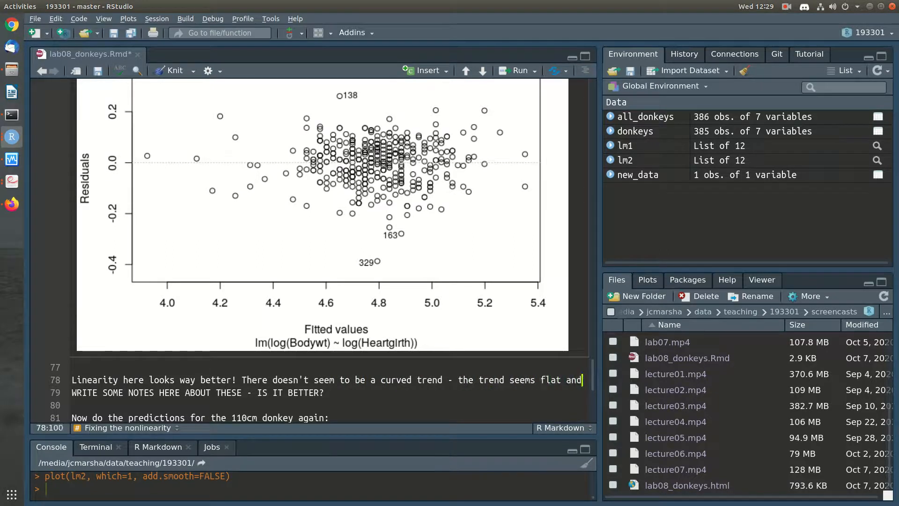
text( straight.)
Step: Add a separate paragraph reading "Equal variance is also looking better!" below the linearity note
key(Return)
key(Return)
text(Equal variance is also looking better!)
key(Return)
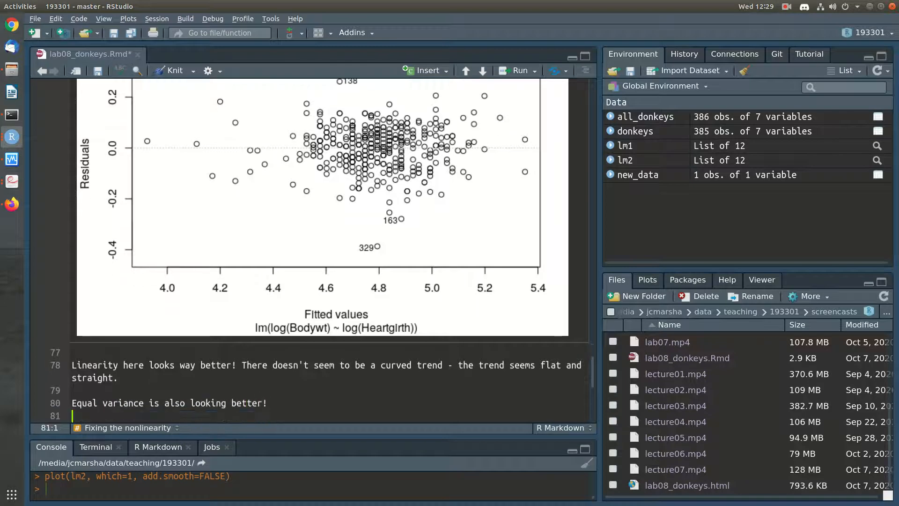
Step: Delete the placeholder line "WRITE SOME NOTES HERE ABOUT THESE - IS IT BETTER?" below the equal variance note and save the notebook
scroll(328, 248, up, 5)
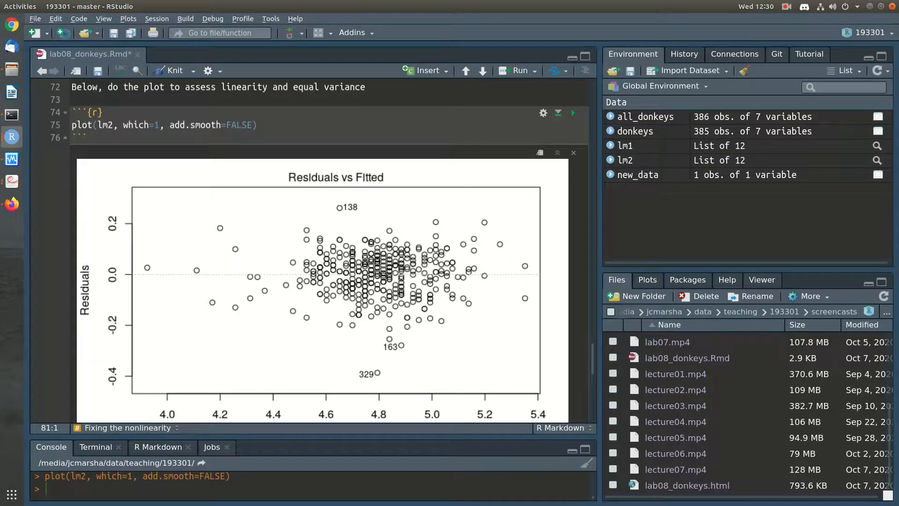
scroll(309, 251, down, 4)
click(269, 361)
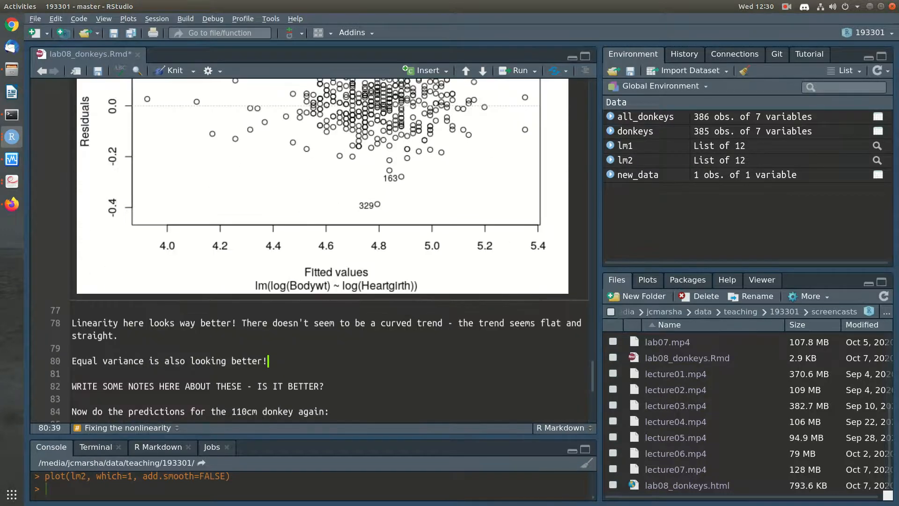
key(shift+Down)
key(shift+Down)
key(shift+End)
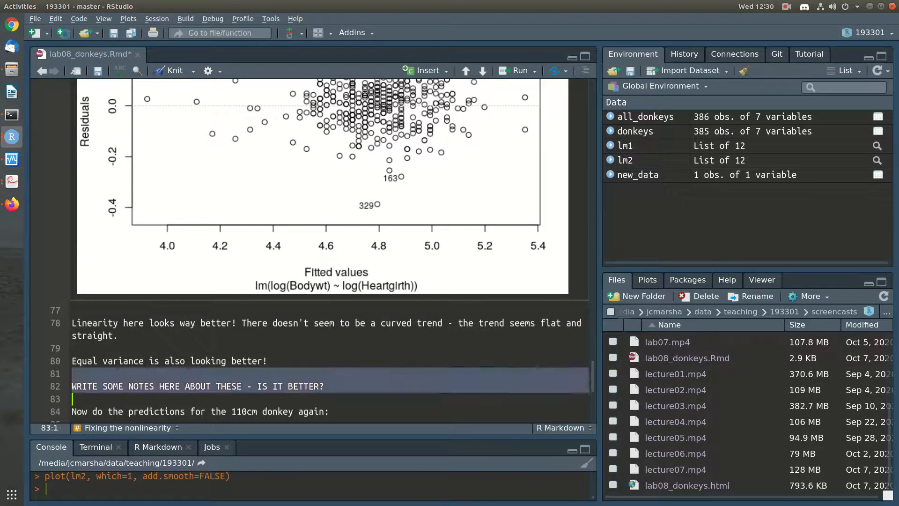
key(BackSpace)
key(ctrl+s)
key(Down)
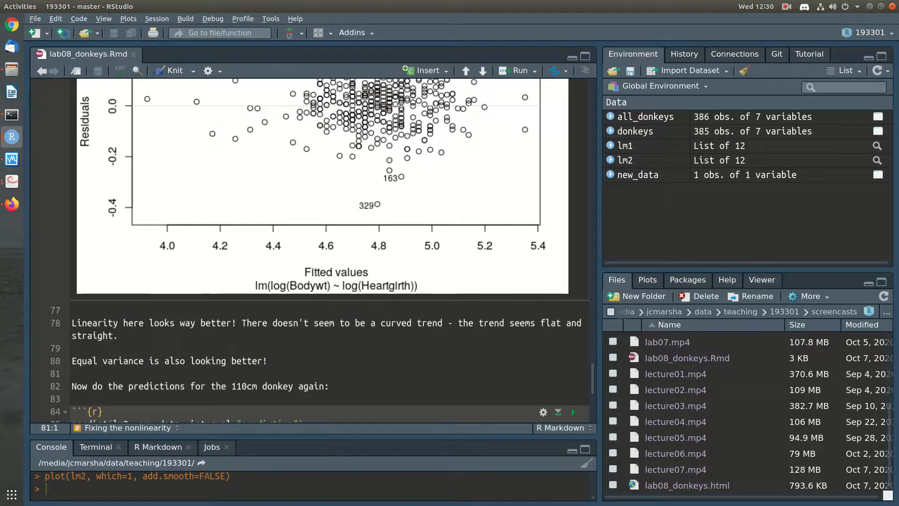
Step: Review lm2's residuals vs fitted plot, the notes around it and the Multiple R-squared in the model summary
scroll(328, 248, up, 5)
scroll(328, 248, down, 5)
scroll(309, 251, up, 8)
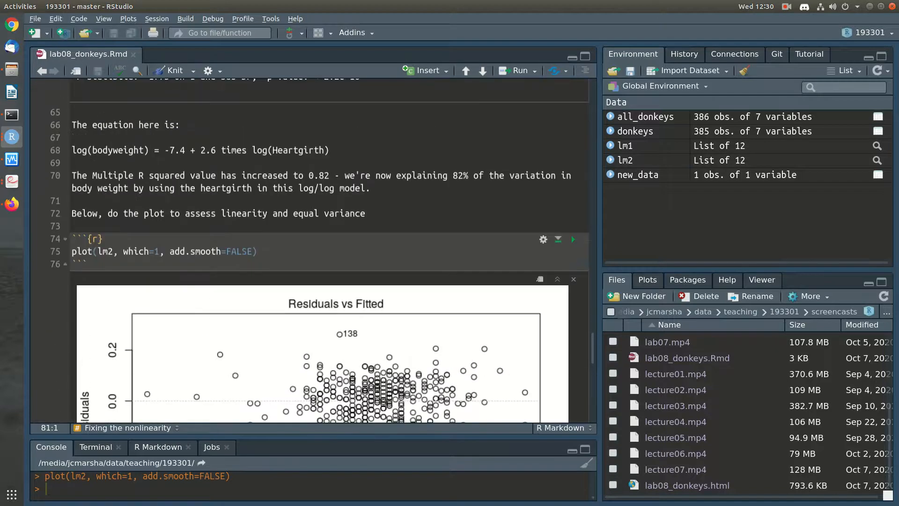
scroll(309, 250, down, 5)
scroll(309, 250, up, 1)
scroll(309, 251, down, 3)
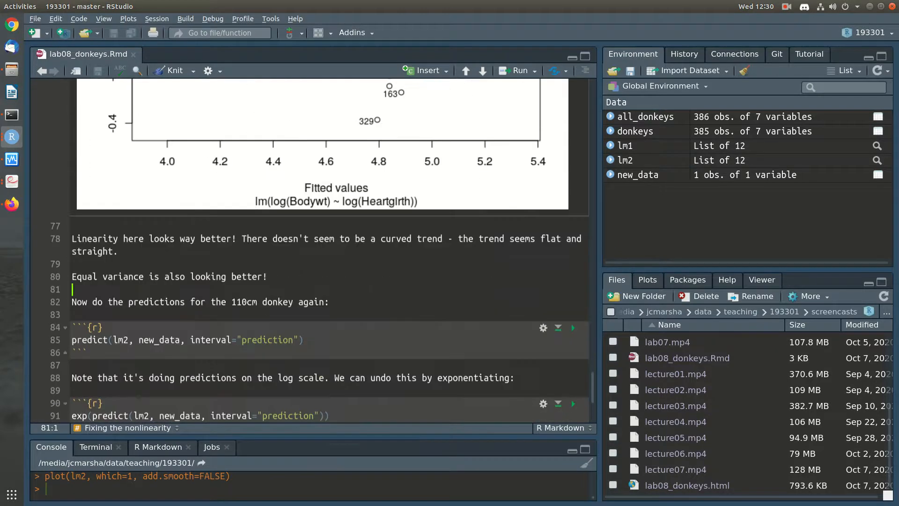
scroll(309, 251, up, 10)
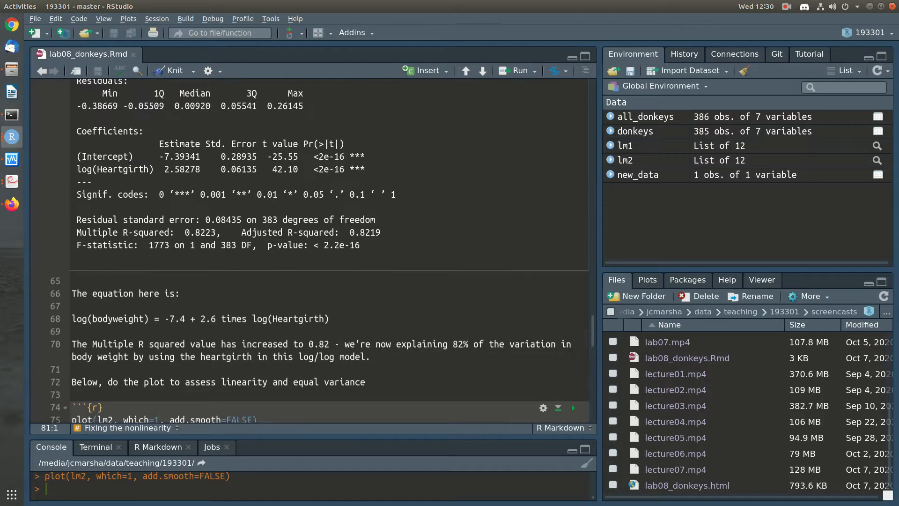
drag(185, 232, 216, 232)
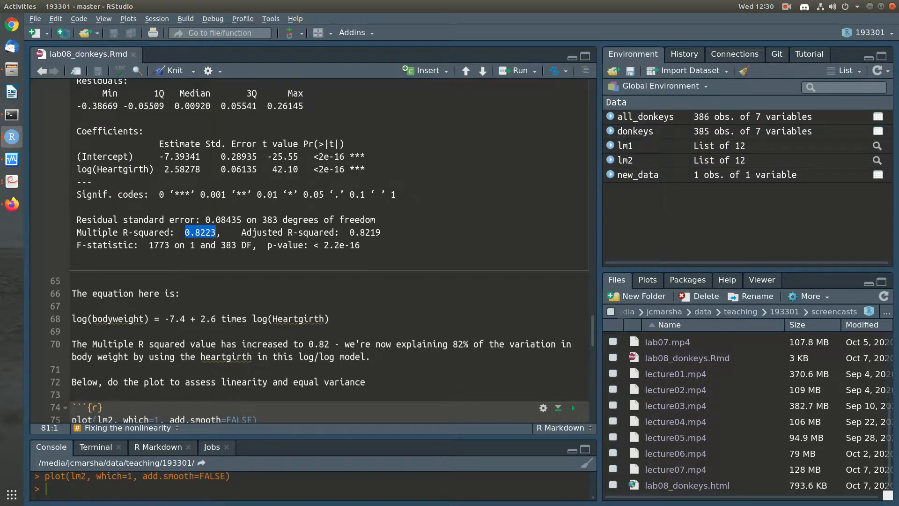
scroll(309, 250, down, 5)
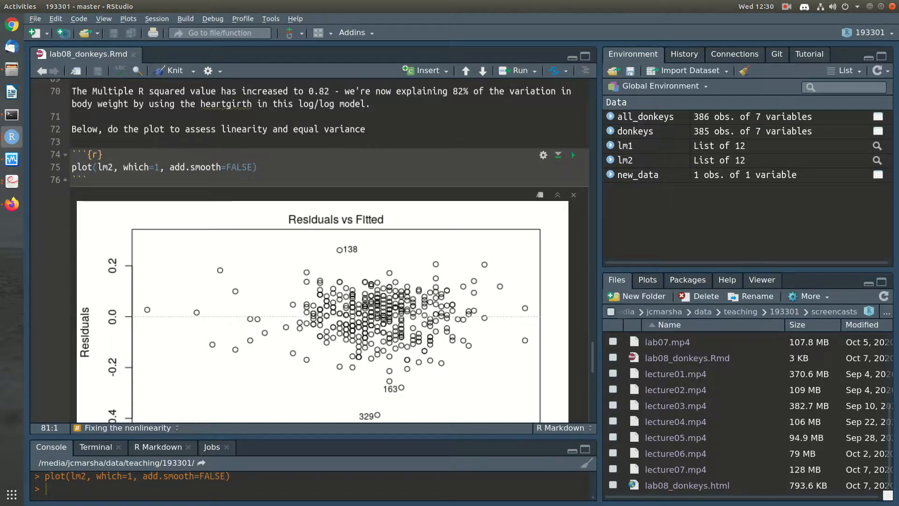
scroll(309, 251, down, 5)
Step: Run the predict(lm2, new_data, interval="prediction") line for the 110cm donkey
click(262, 343)
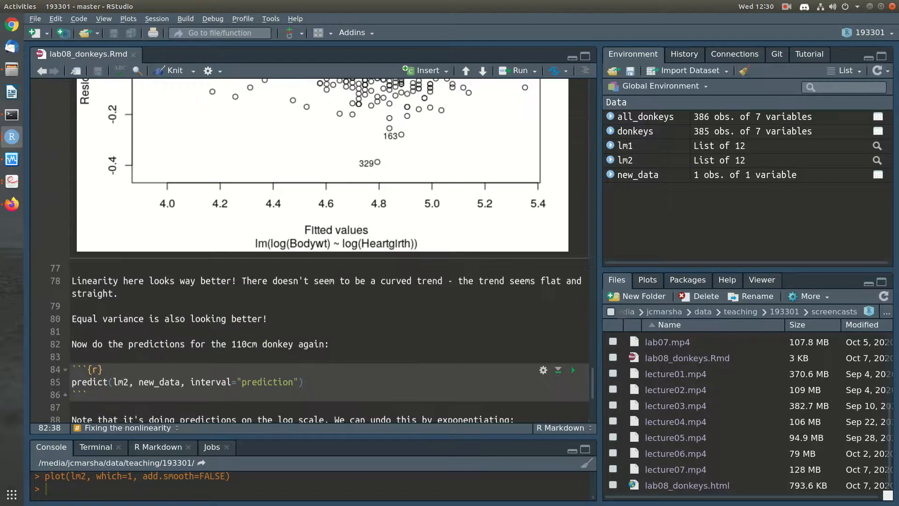
scroll(309, 251, down, 2)
click(306, 298)
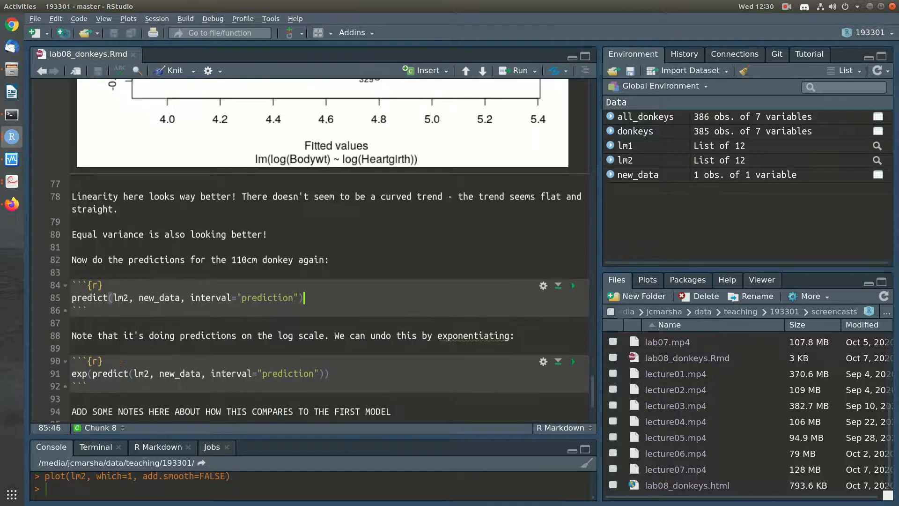
key(ctrl+Return)
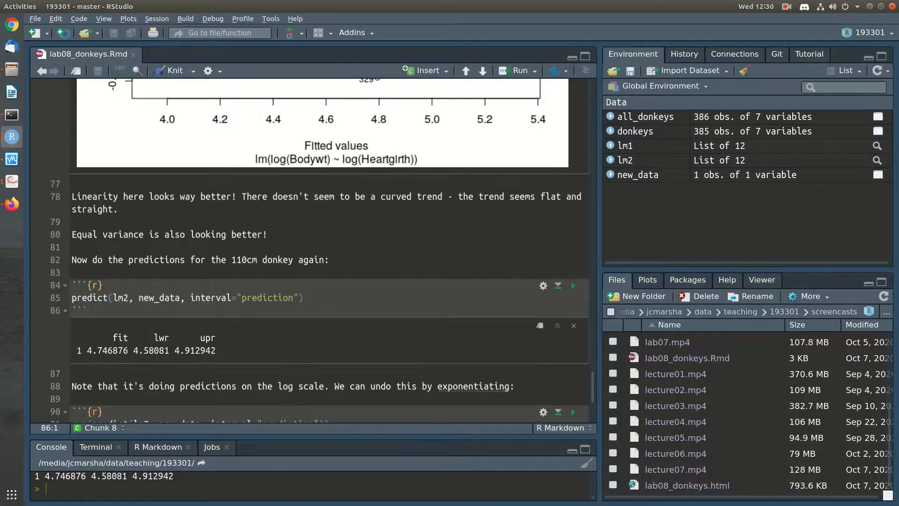
scroll(309, 250, down, 1)
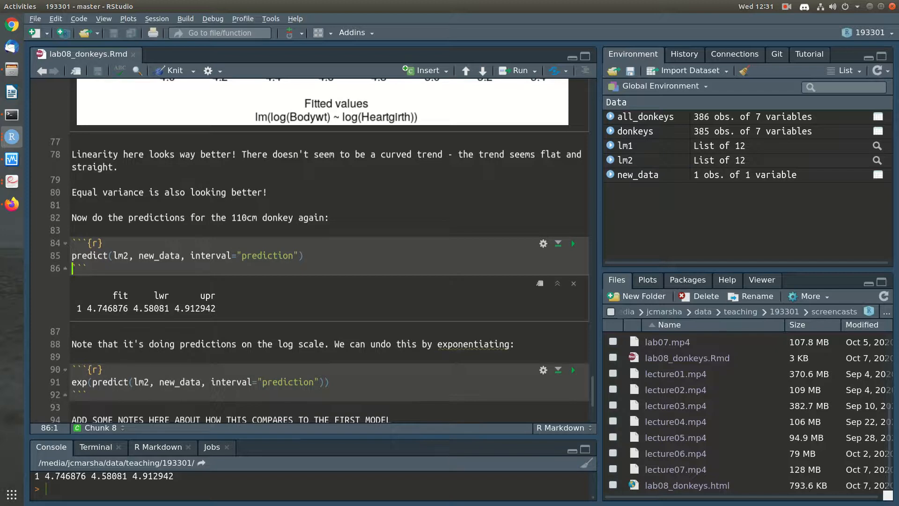
Step: Run the exp(predict(lm2, new_data, interval="prediction")) line to back-transform the prediction from the log scale
key(Down)
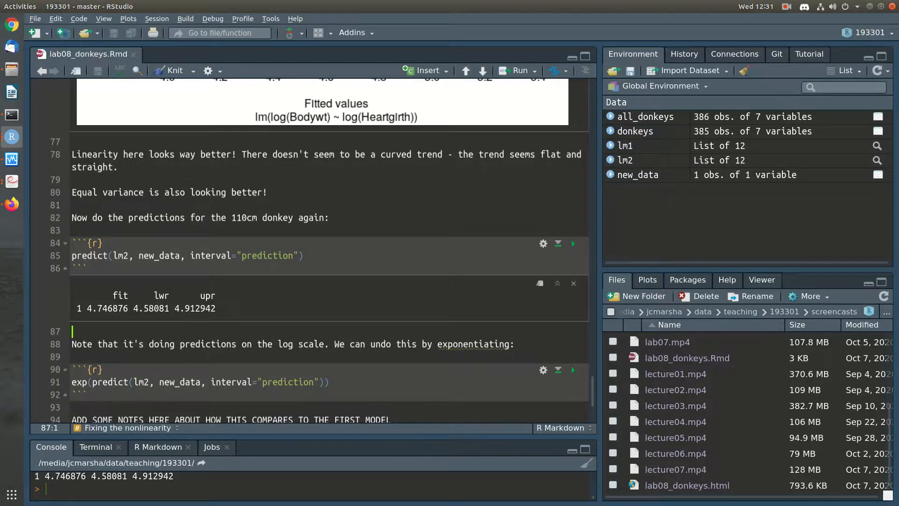
scroll(328, 249, up, 10)
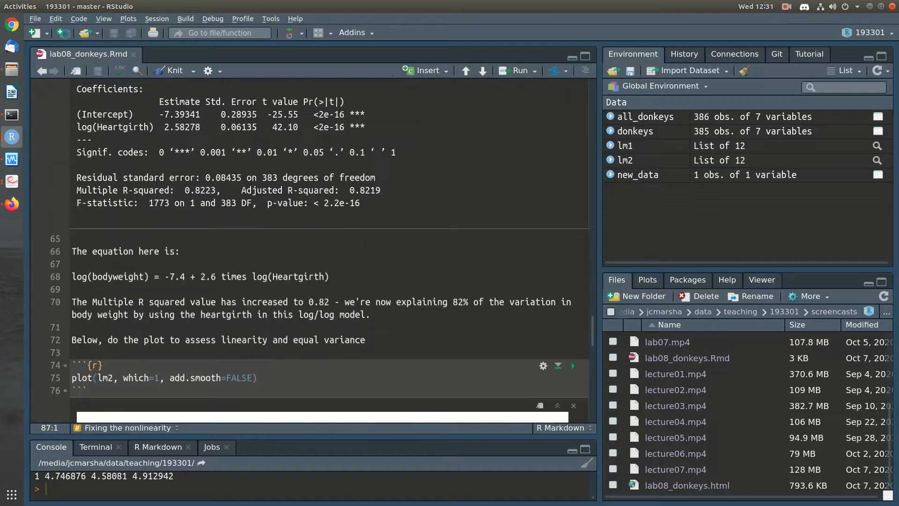
scroll(328, 249, down, 8)
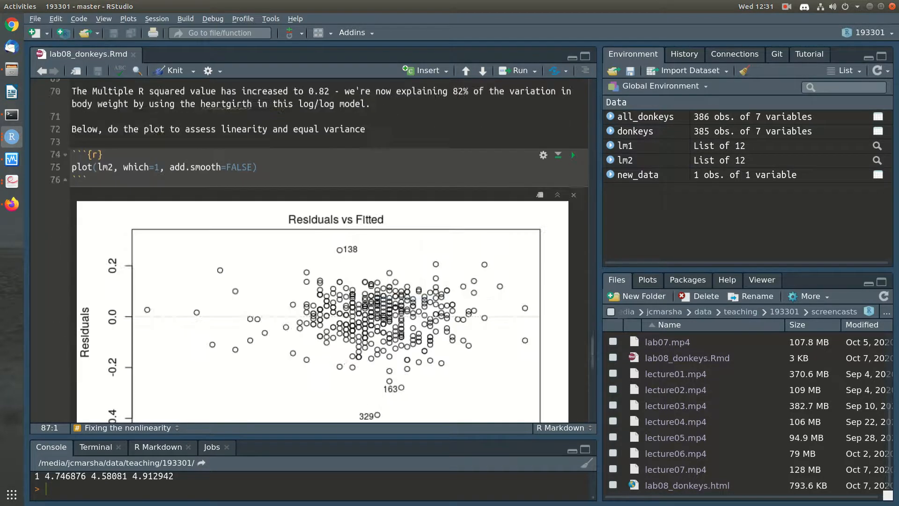
scroll(328, 248, down, 3)
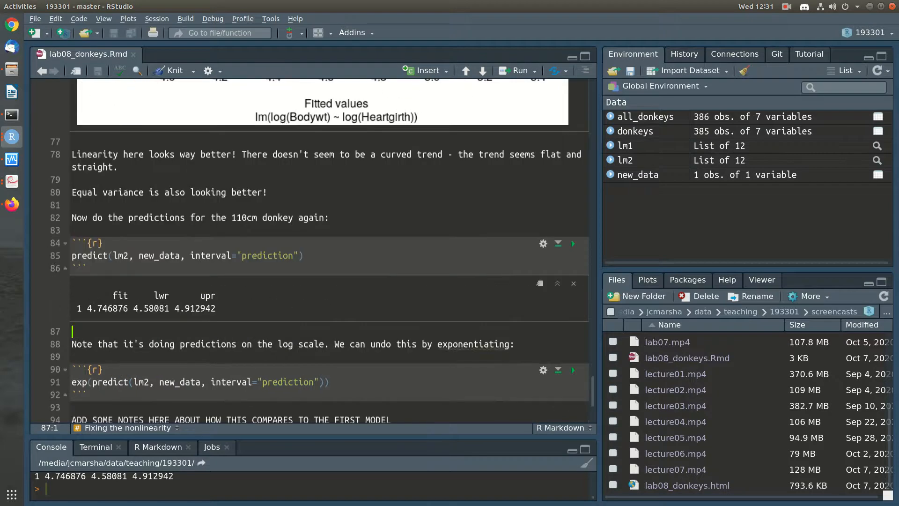
drag(71, 382, 93, 382)
click(331, 382)
key(ctrl+Return)
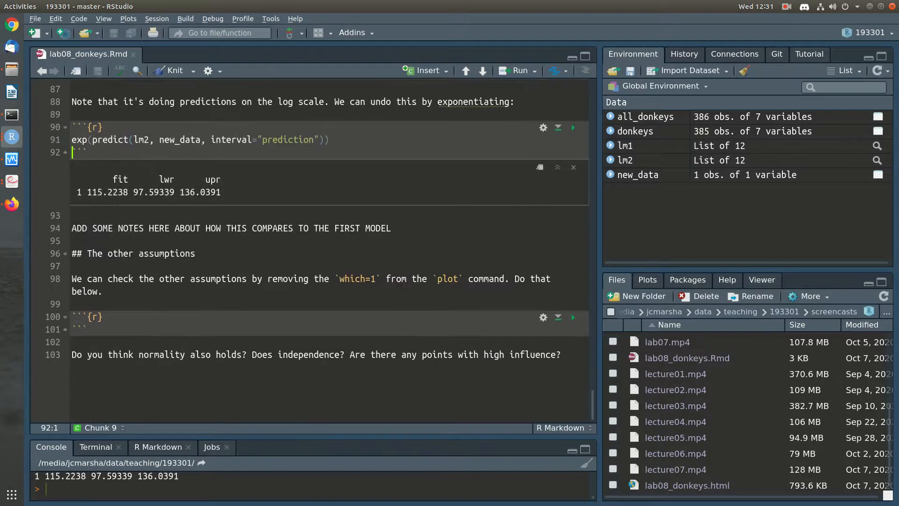
scroll(309, 250, up, 3)
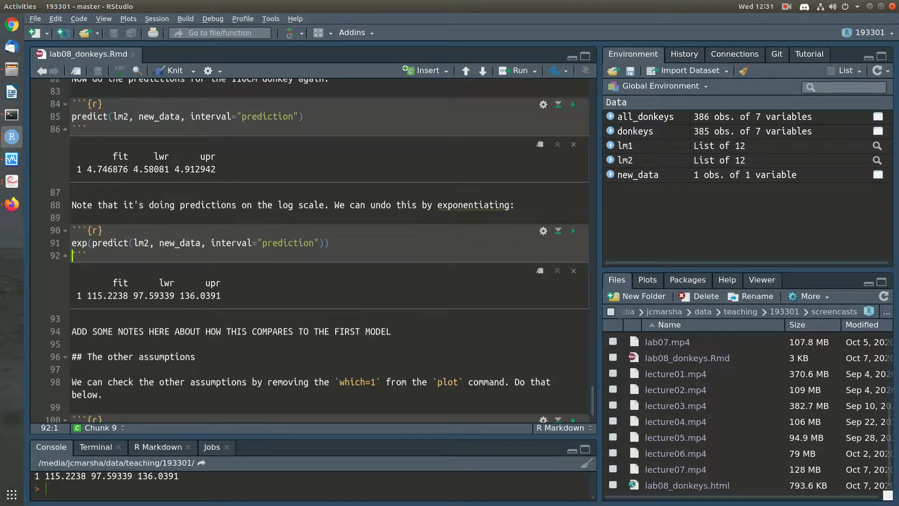
Step: Start a note below the exponentiated prediction: "We're confident that 95% of individual donkeys with heartgirth 110cm"
key(Down)
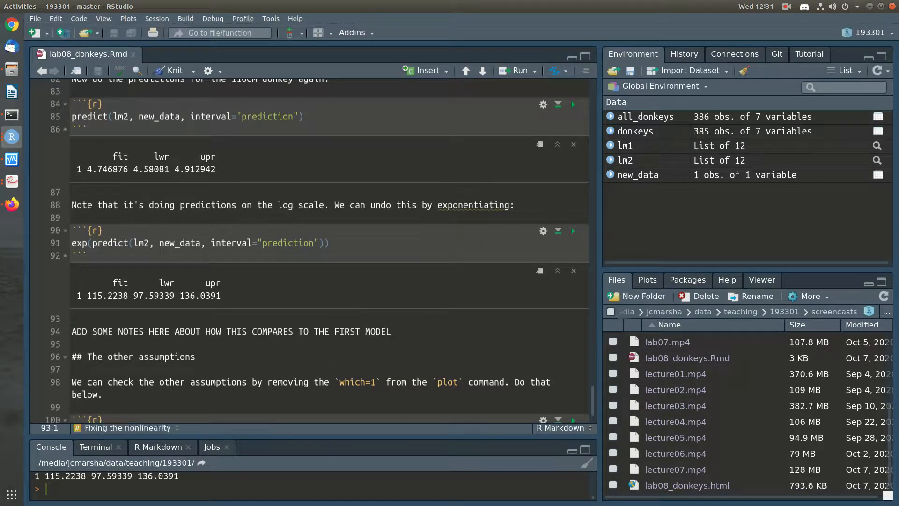
key(Return)
text(We)
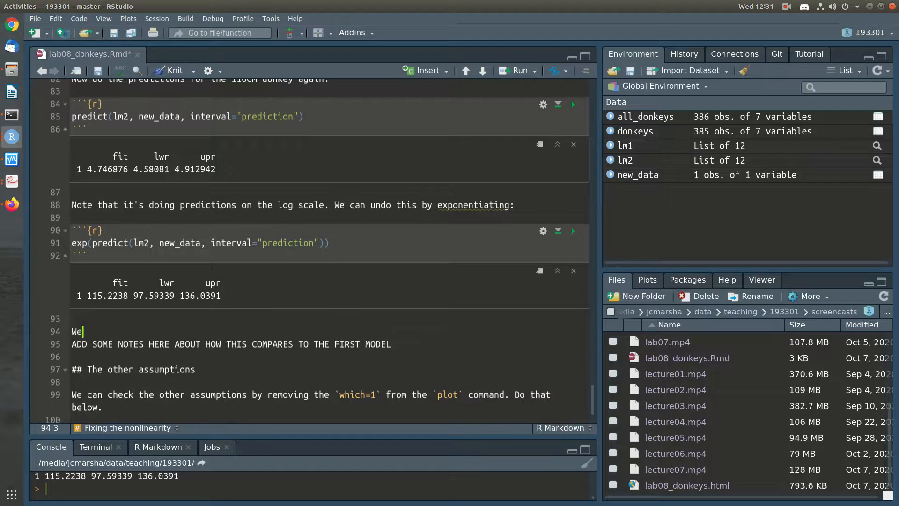
text('re confide)
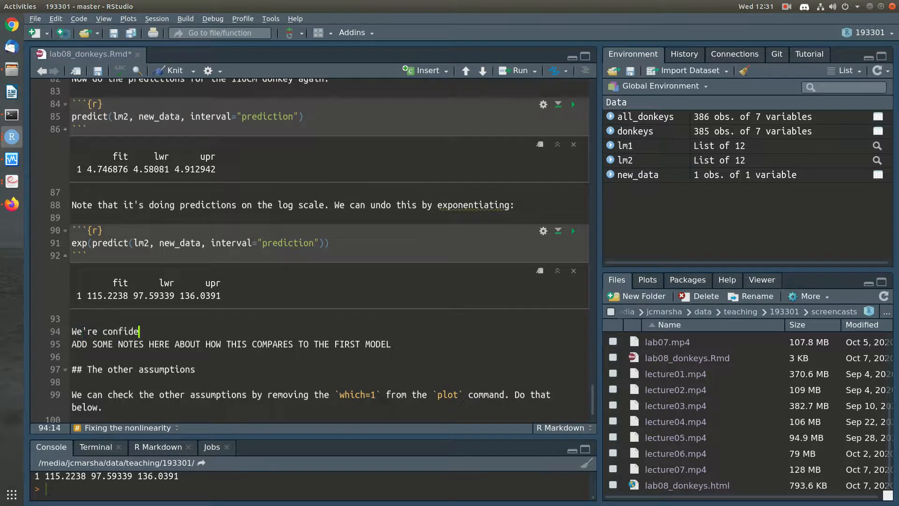
text(nt that 95% of in)
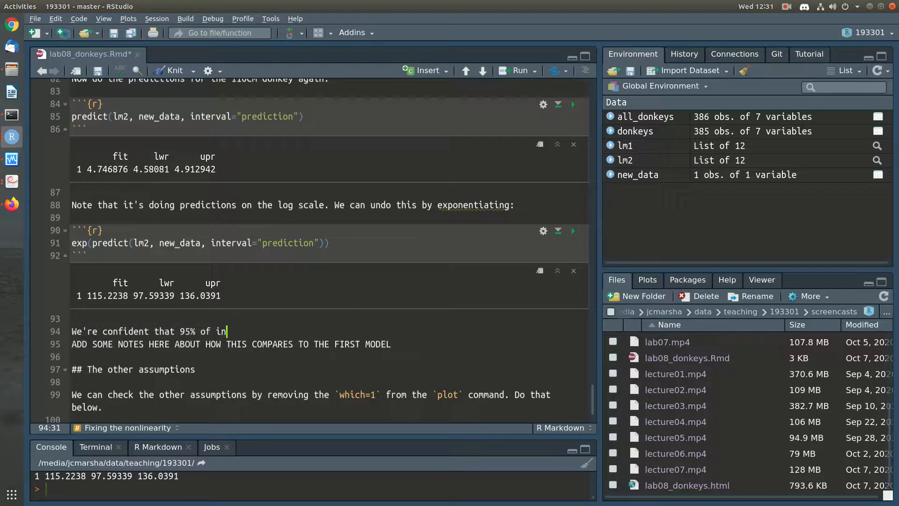
text(dividual donkeys would weight be)
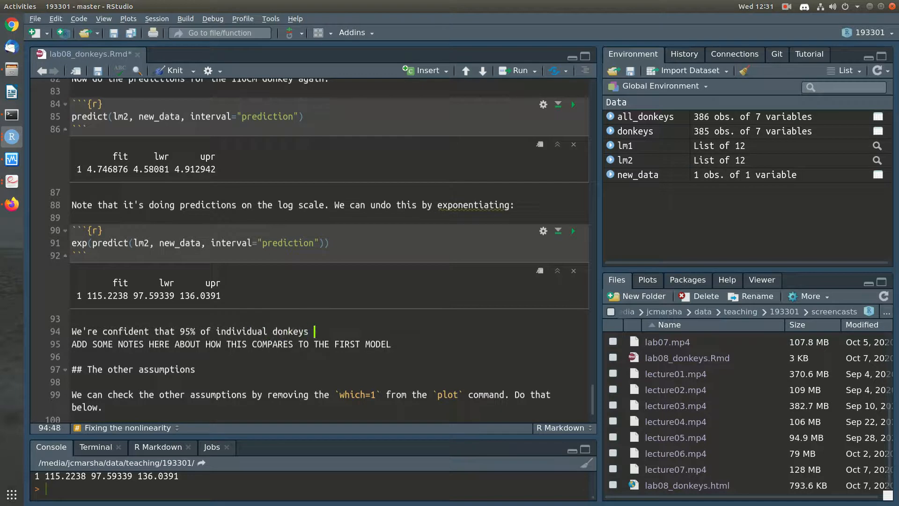
key(BackSpace)
key(BackSpace)
key(BackSpace)
key(BackSpace)
key(BackSpace)
key(BackSpace)
key(BackSpace)
key(BackSpace)
key(BackSpace)
key(BackSpace)
key(BackSpace)
key(BackSpace)
key(BackSpace)
key(BackSpace)
key(BackSpace)
text(with heartgirth 110cm)
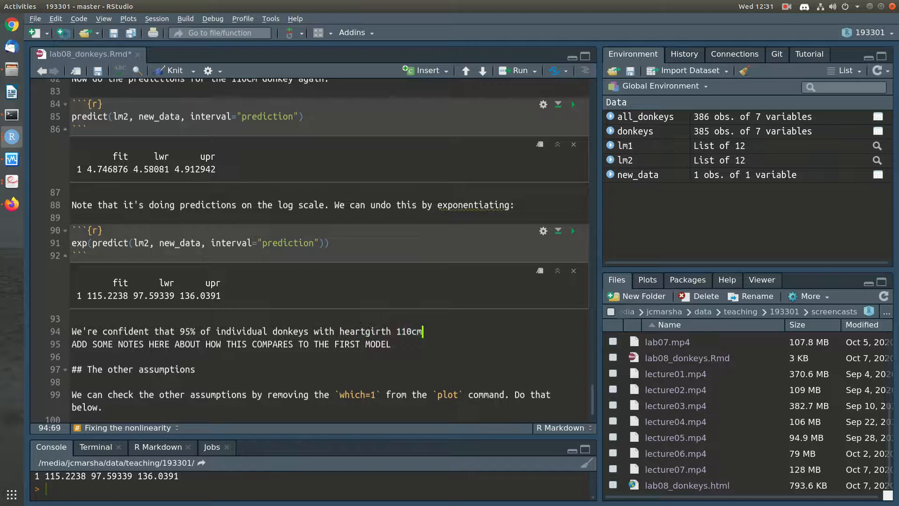
Step: Complete the sentence with "would weigh between 97.6kg and 136kg.", leave blank lines before the placeholder and save the notebook
text( would weigh between )
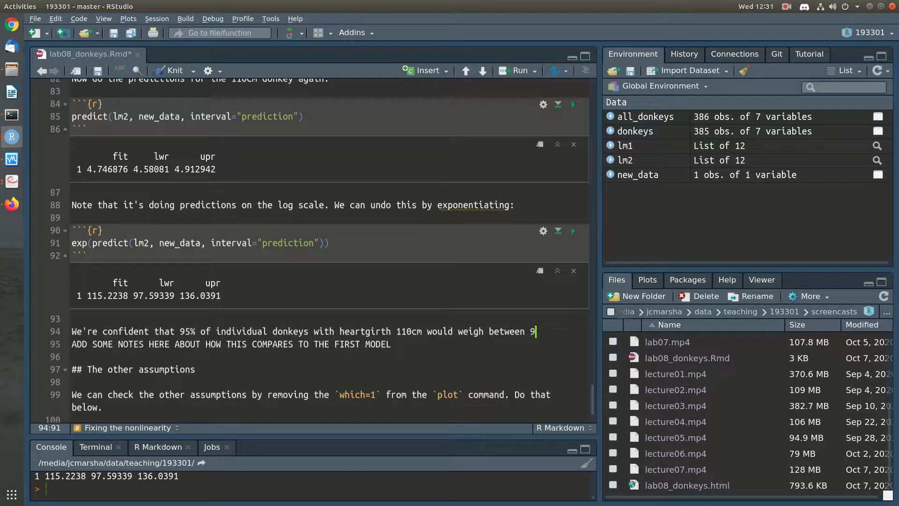
text(97.6kg nad 13)
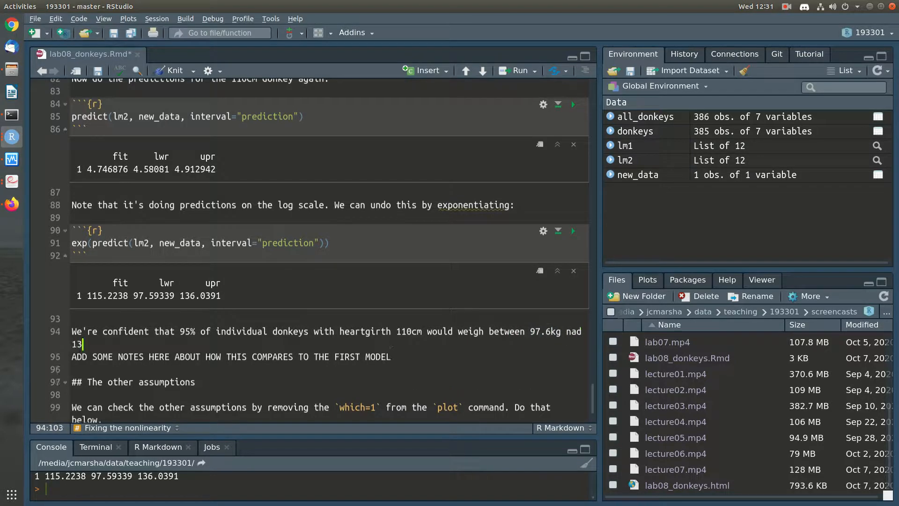
text(6)
text(khg.)
key(Return)
key(Left)
key(Left)
key(Left)
key(BackSpace)
key(End)
key(Return)
key(Up)
key(Left)
key(Left)
key(BackSpace)
key(Left)
text(a)
key(Down)
key(Down)
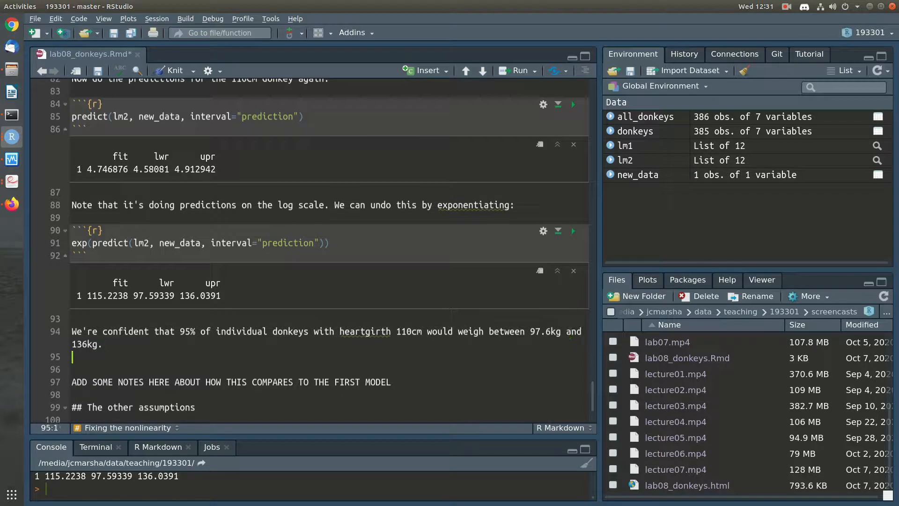
key(ctrl+s)
Step: Check the first model's prediction interval for the 110cm donkey against the exponentiated lm2 interval
scroll(328, 251, up, 15)
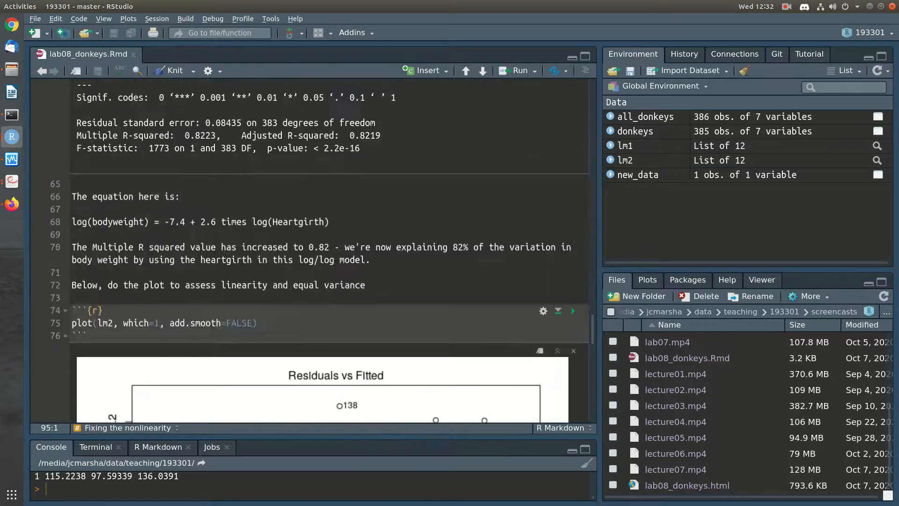
scroll(328, 250, up, 10)
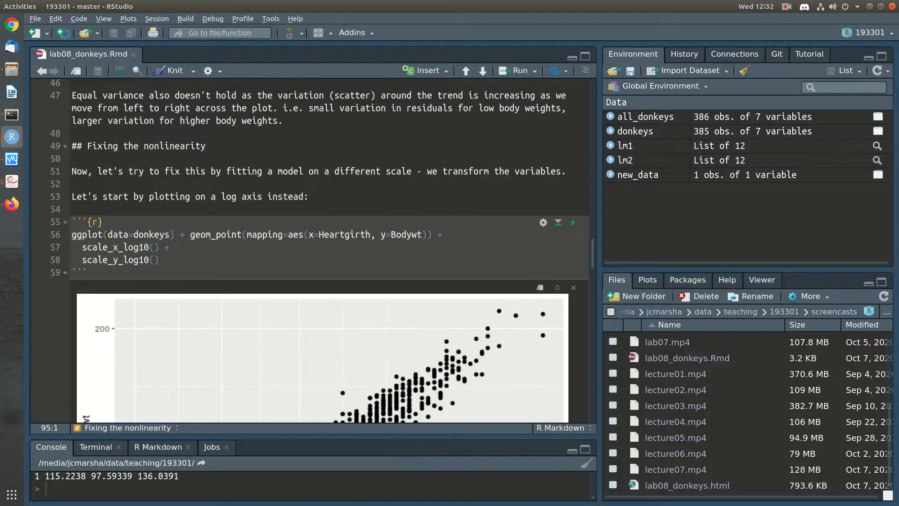
scroll(328, 250, up, 6)
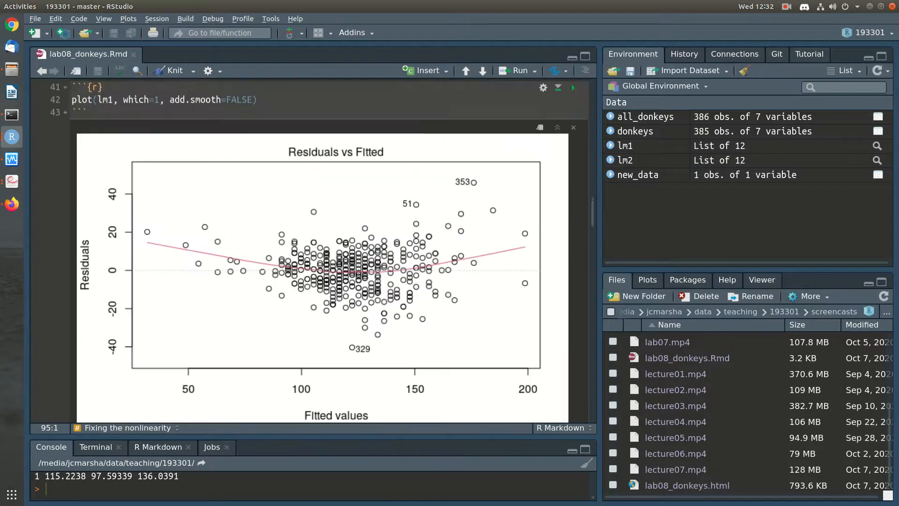
scroll(328, 250, up, 4)
drag(134, 199, 216, 199)
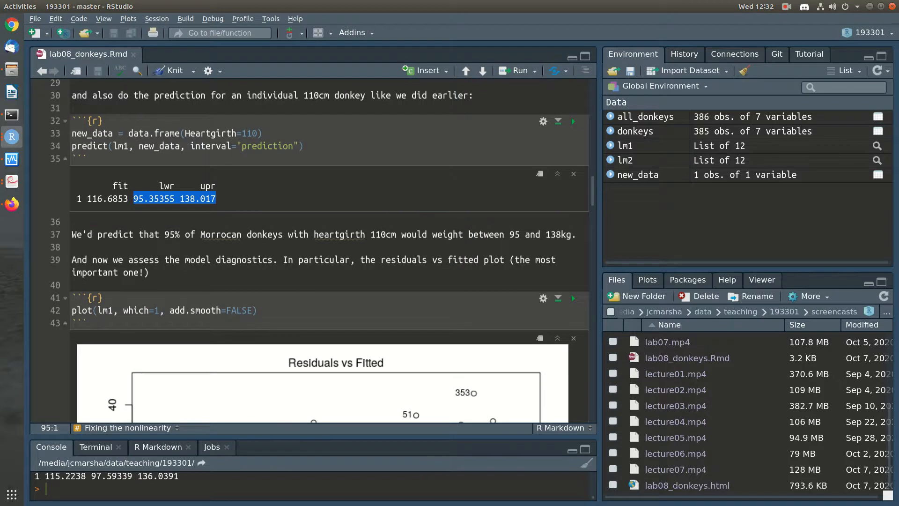
scroll(327, 251, down, 15)
scroll(328, 250, down, 10)
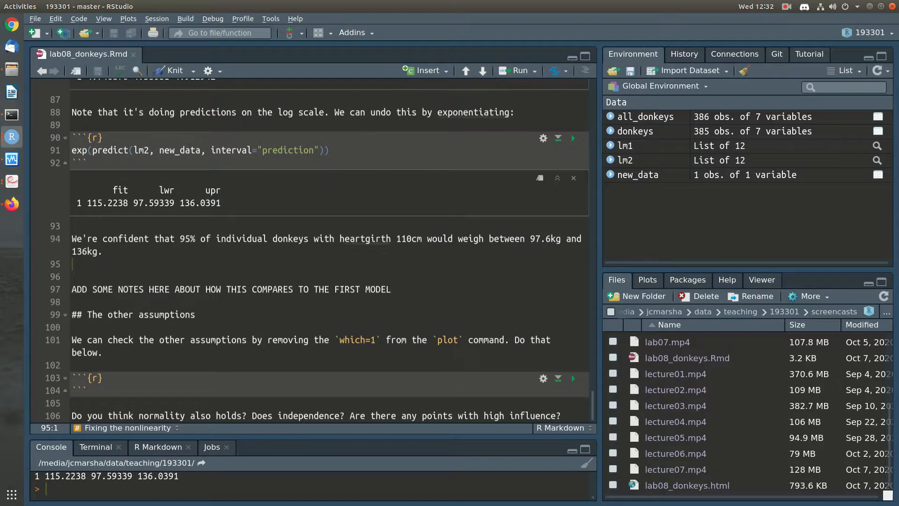
Step: Append to the interval note "This range is narrower than what we had with our first model." and begin the next sentence with "This is"
key(Left)
text(This range)
text( is narrower)
text( than what we had )
text(with our first )
text(model. This is)
Step: Continue the interval note with "because we've explained more of the variation in bodyweight, so there's less left over variation"
text( because we've e)
text(xplained more of the)
text( variation in b)
text(odywe)
text(so ther)
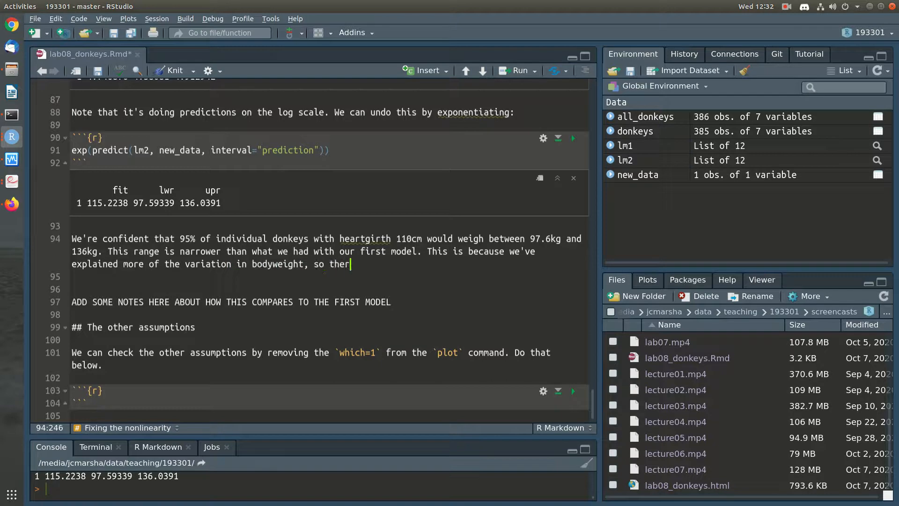
text(e's less left over variation whi)
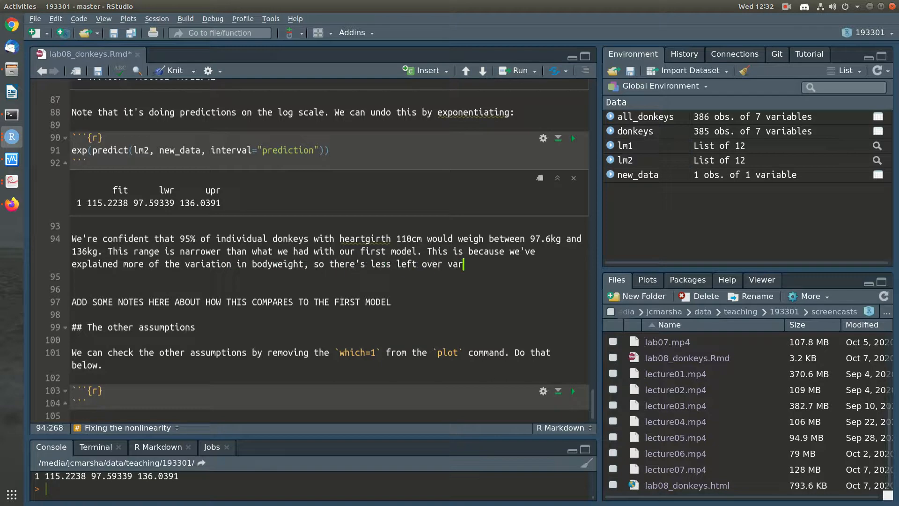
Step: Finish the interval note's sentence with "of the individuals around the trend, so prediction intervals are shorter!"
key(BackSpace)
key(BackSpace)
key(BackSpace)
text(of hte in)
key(BackSpace)
key(BackSpace)
key(BackSpace)
key(BackSpace)
key(BackSpace)
key(BackSpace)
text(the individuals aroun)
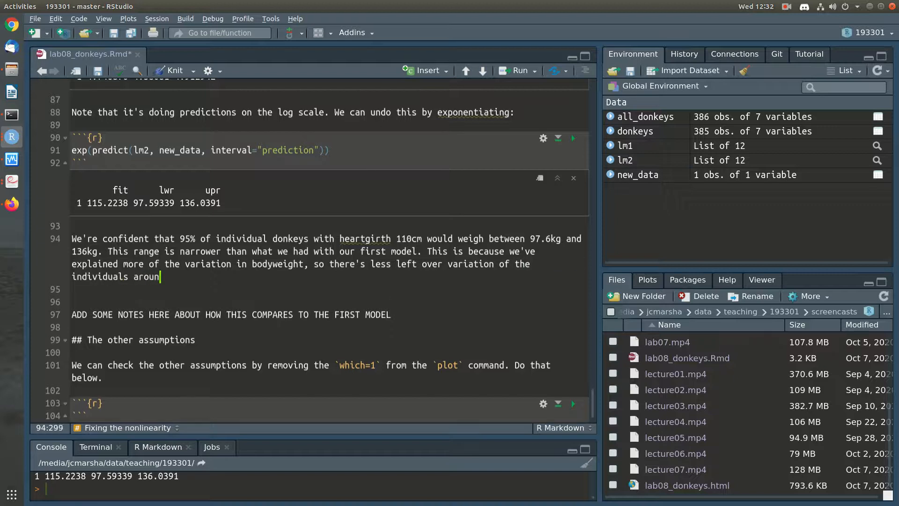
text(d the trend, so prediction )
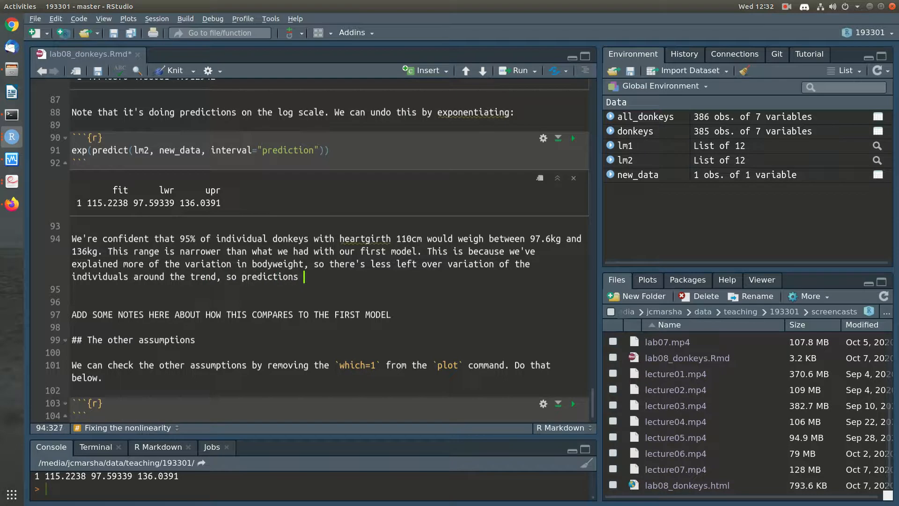
text(intervals are sho)
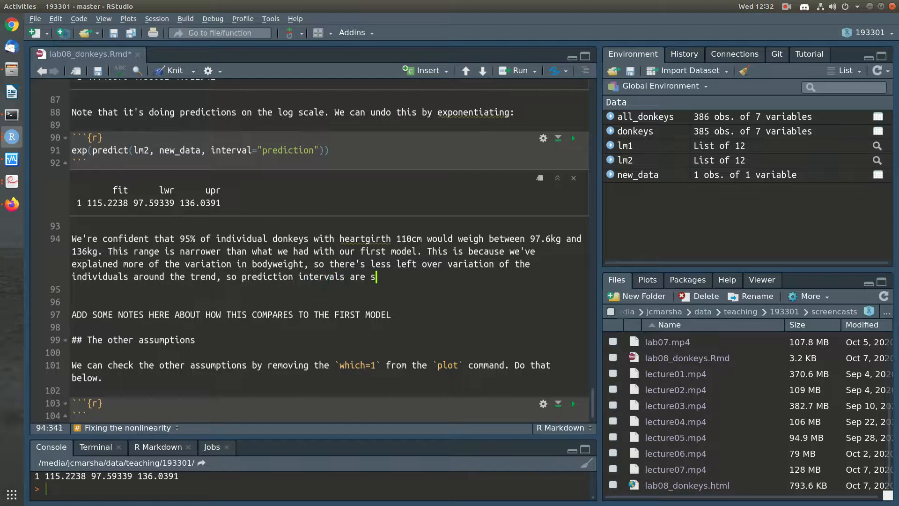
text(rter!)
Step: Add a paragraph: "Not much shorter though!!! We've gone from 96 to 138kg down to 98 to 138kg. We've only reduced the range by 4kg."
key(Return)
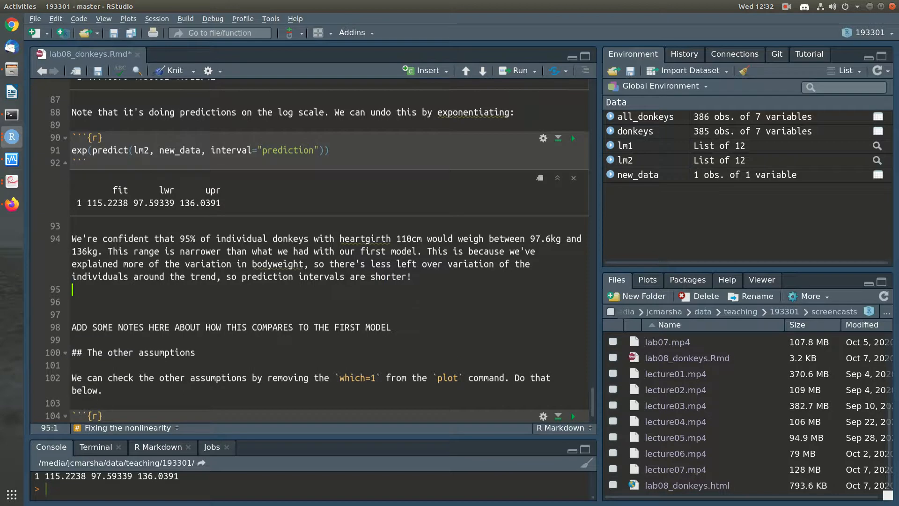
key(Return)
text(Not much sho)
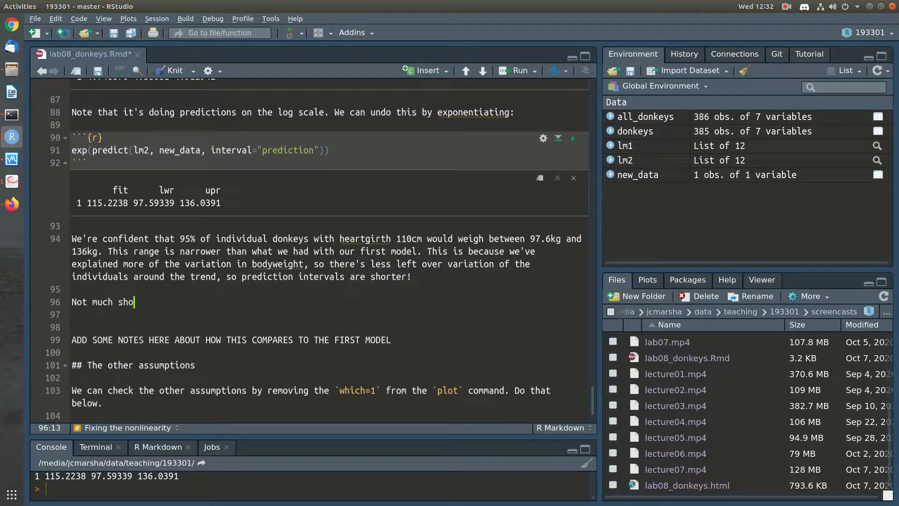
text(rter though!!! We've g)
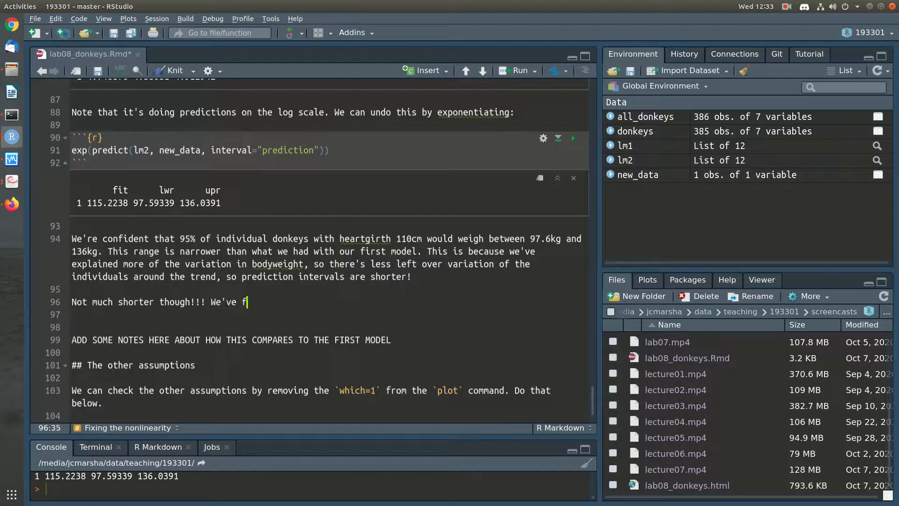
text(one from 96 to 138kg)
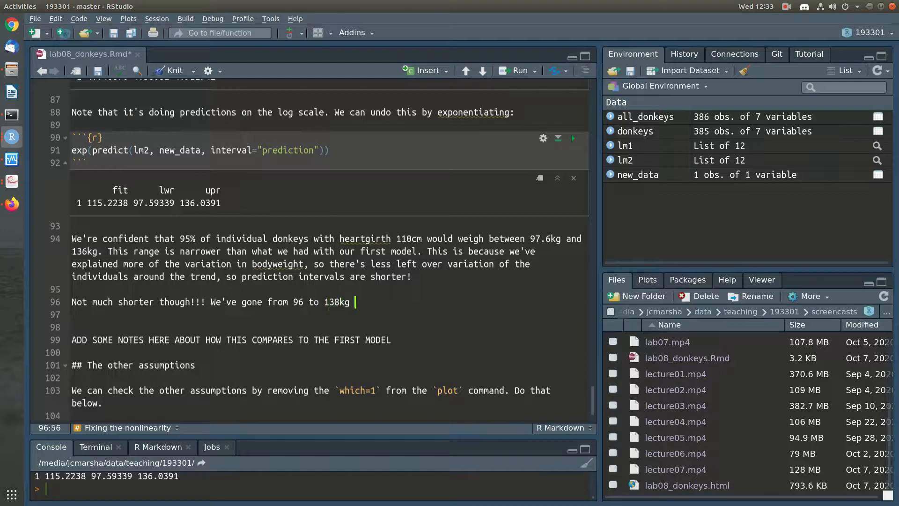
text( down to 98k)
key(BackSpace)
text(to 138kg. We've only reduced the range by 4kg.)
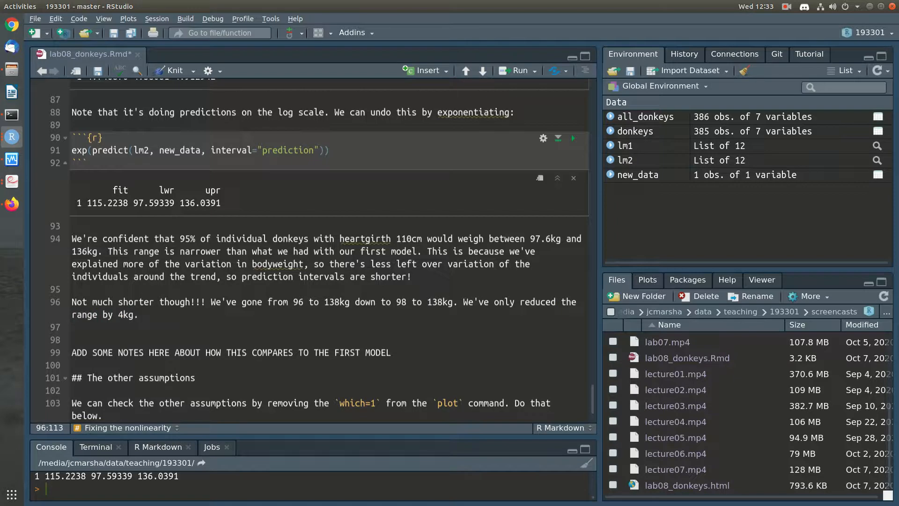
Step: End the 4kg sentence with an exclamation mark, append "So while it is better, it's not much better!" plus blank lines, and save the notebook
key(BackSpace)
text(! So while it is )
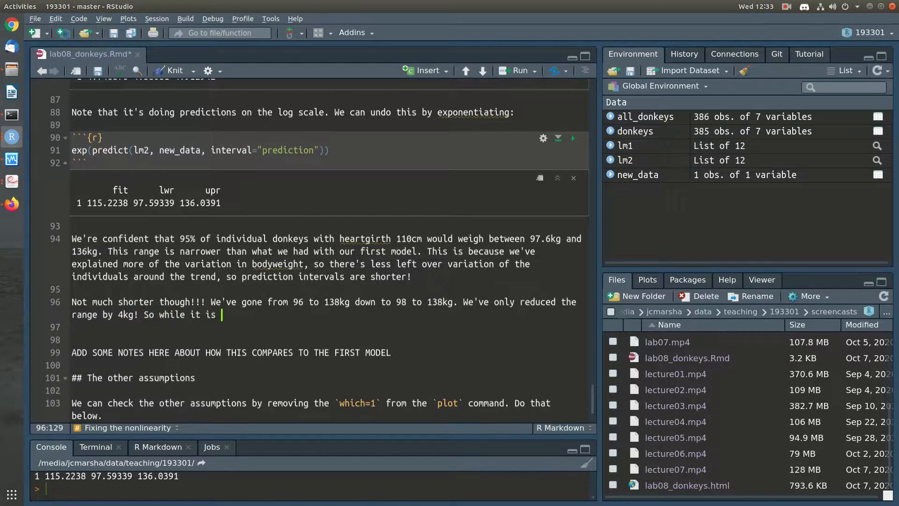
text(better, it's not )
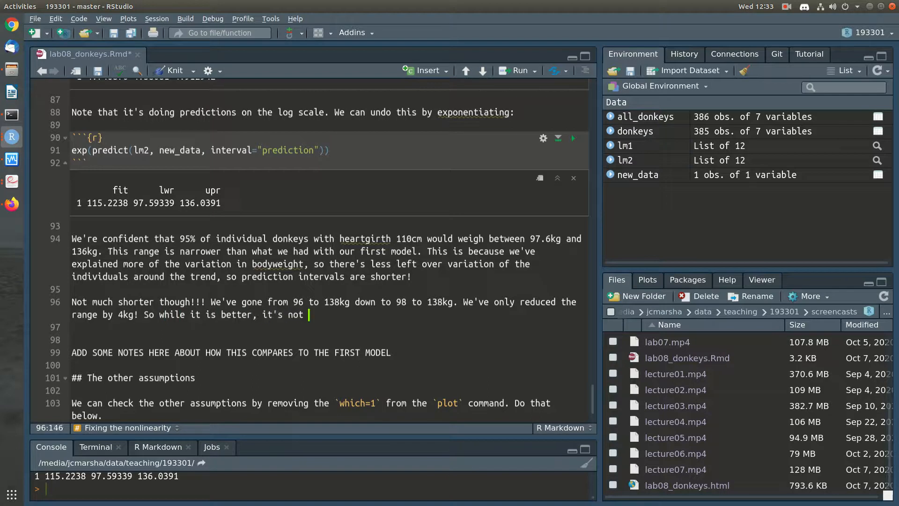
text(much better!)
key(Return)
key(Return)
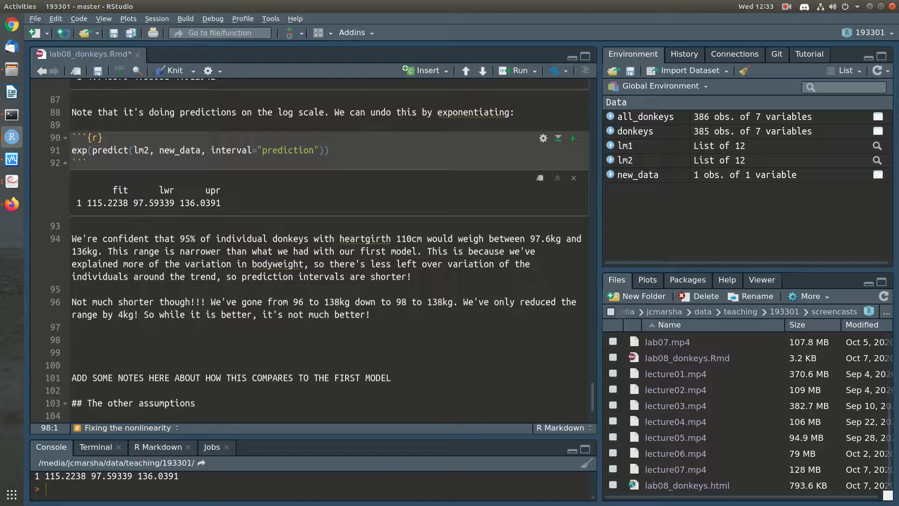
key(ctrl+s)
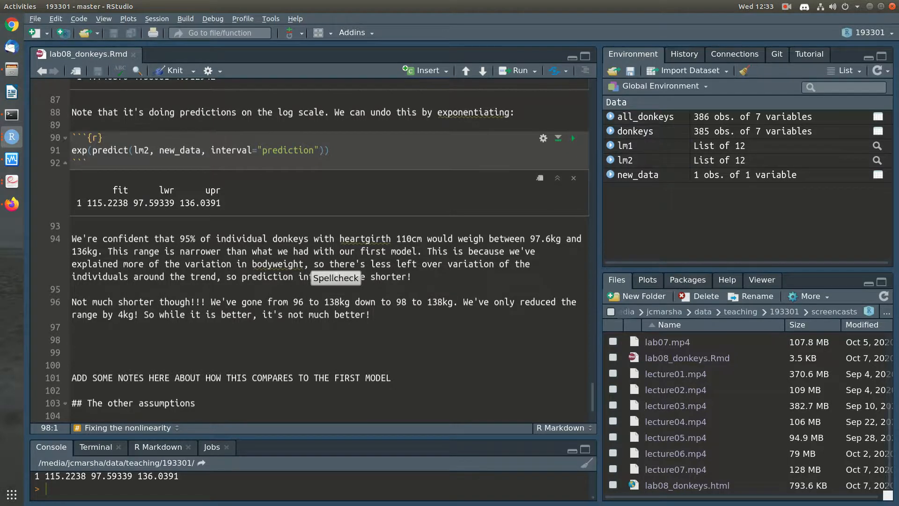
Step: Add a geom_smooth() layer on a new line after geom_point in the first chunk's ggplot code
scroll(309, 250, up, 3)
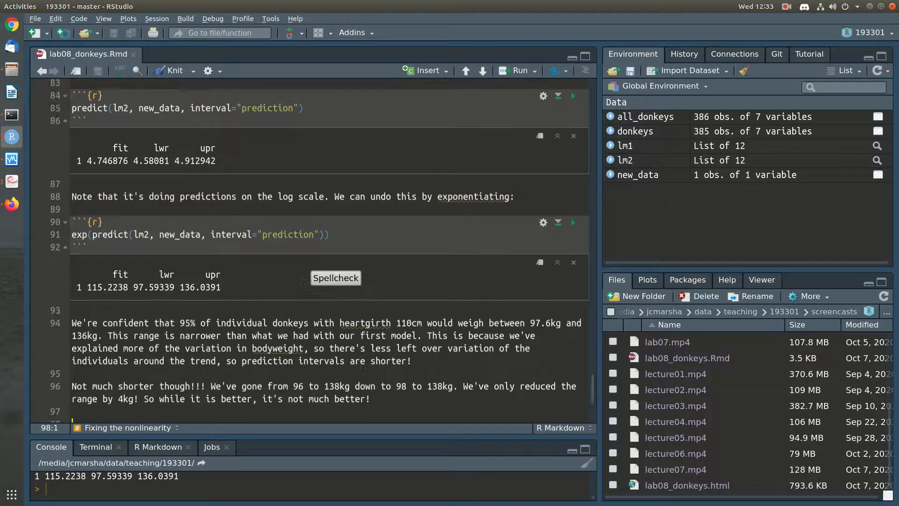
scroll(309, 263, up, 15)
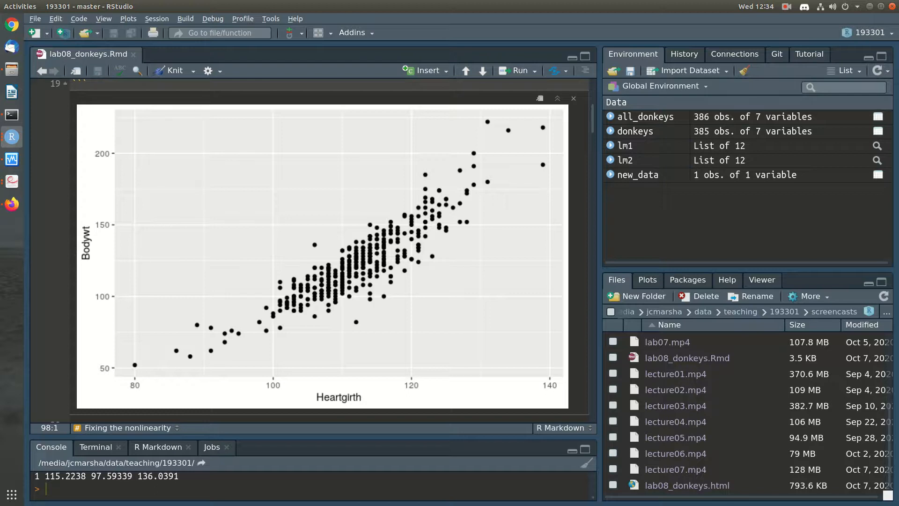
scroll(323, 250, up, 3)
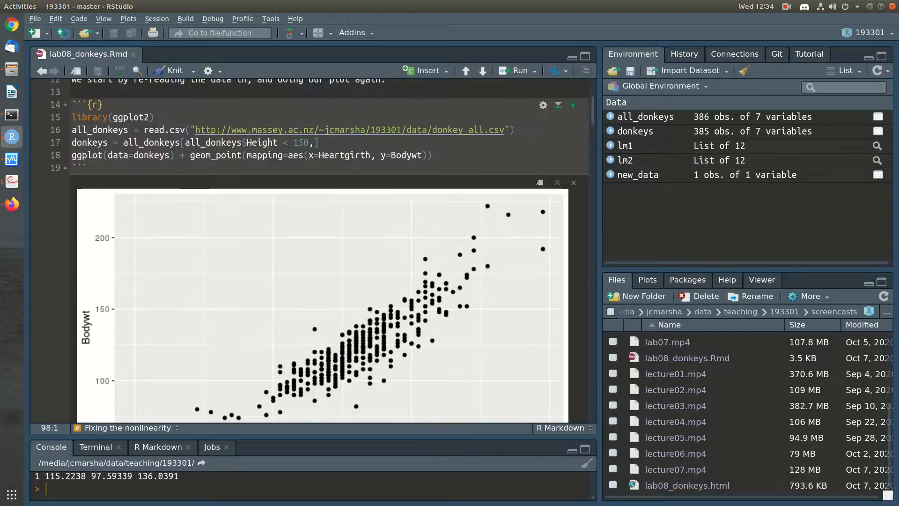
click(434, 198)
text(+)
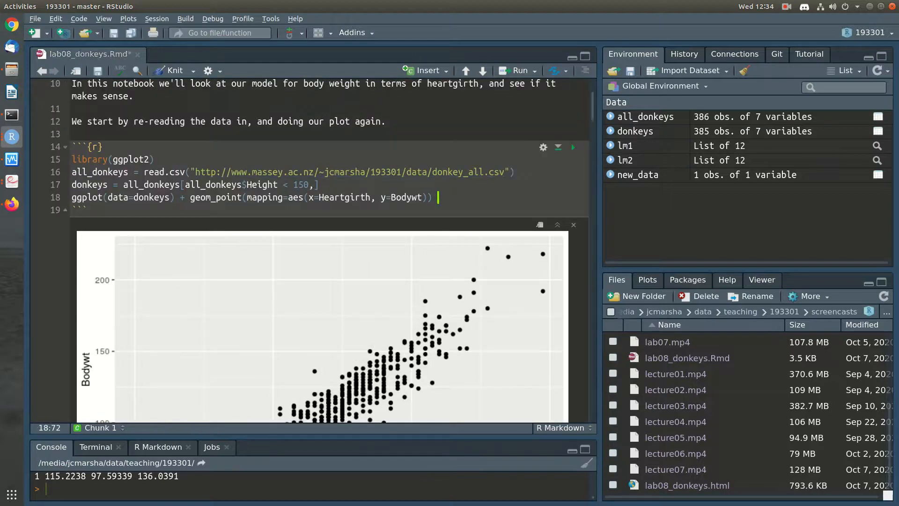
key(Return)
text(gepo)
key(BackSpace)
key(BackSpace)
text(om_smo)
key(Tab)
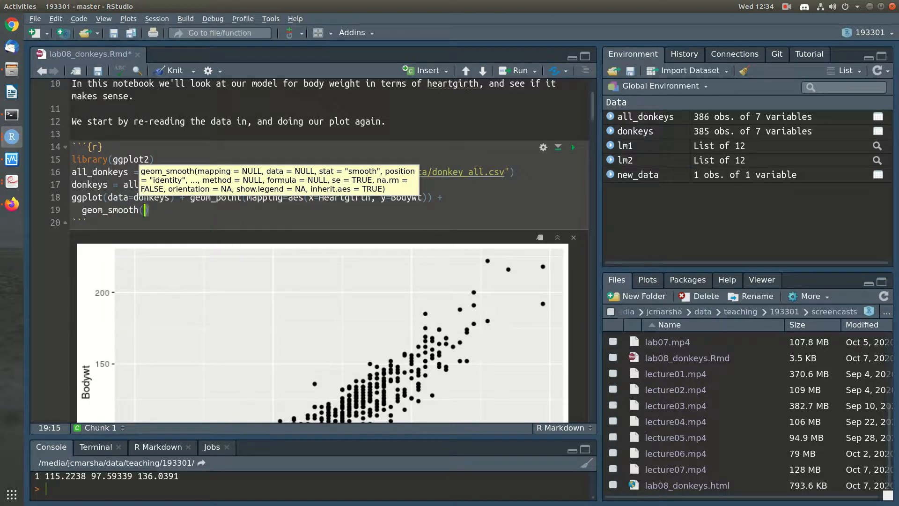
Step: Give geom_smooth the arguments mapping=aes(x=Heartgirth, y=Bodywt), method='lm', run the plot code and save the notebook
text(mapping=)
key(Down)
drag(283, 198, 428, 198)
key(ctrl+c)
drag(185, 210, 180, 210)
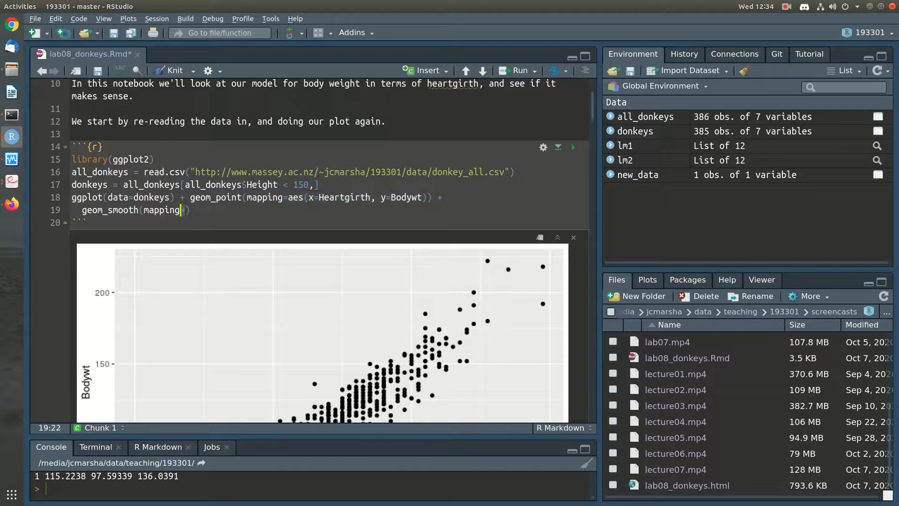
key(ctrl+v)
text(, method='lm')
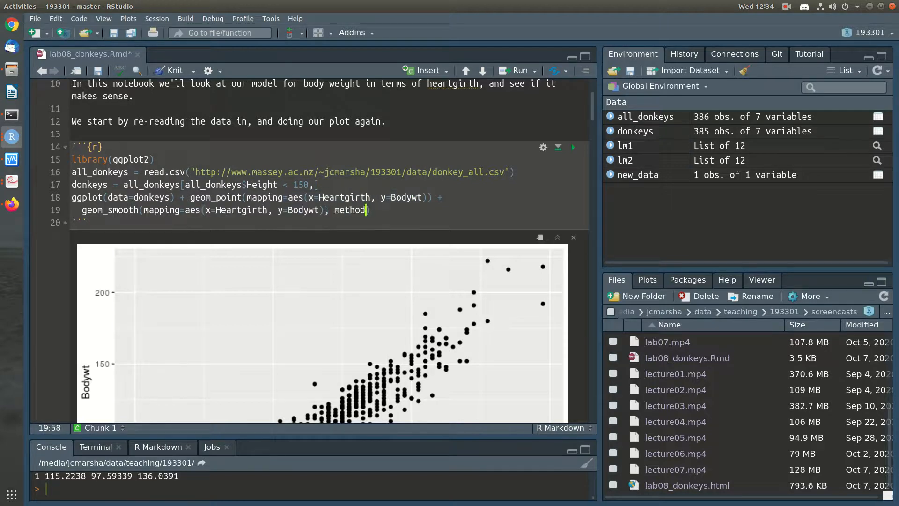
key(ctrl+Return)
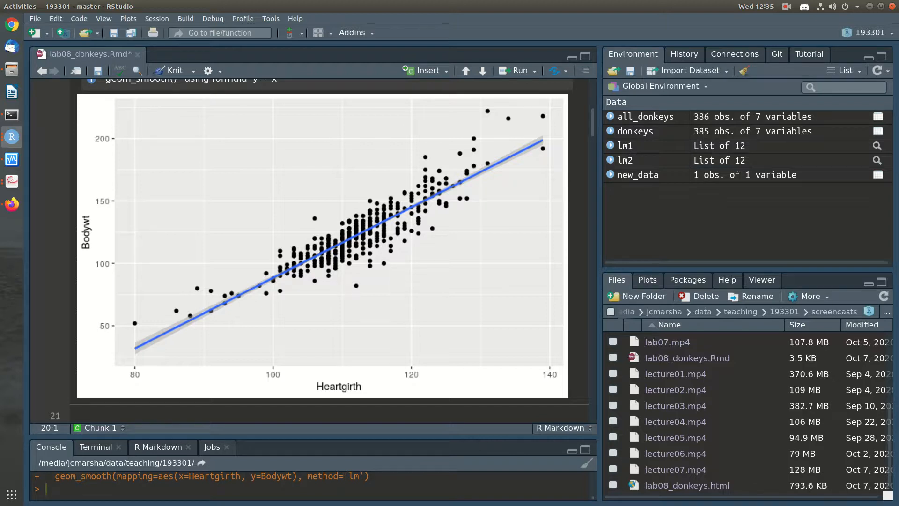
key(ctrl+s)
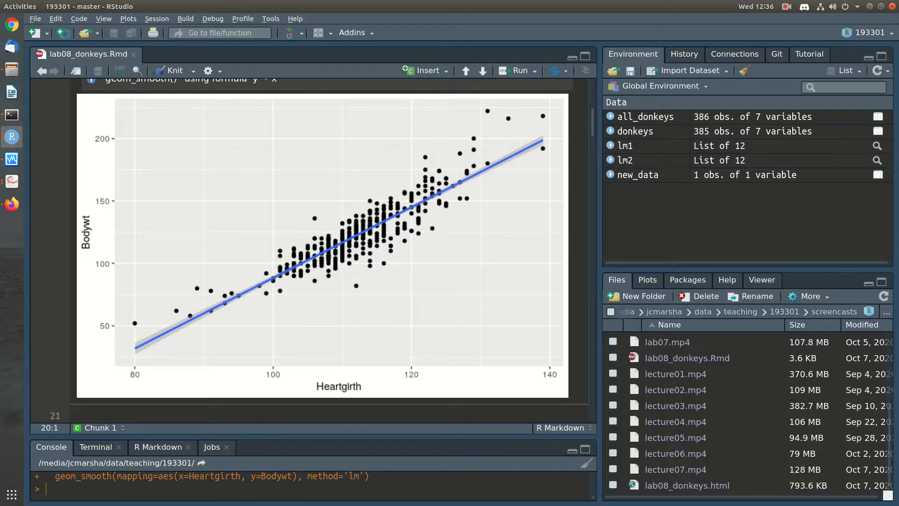
Step: Start a paragraph below the comparison note: "This is because where we're doing the prediction (HG = 110cm) is right in the middle of the data"
scroll(328, 248, down, 20)
scroll(327, 251, down, 20)
scroll(327, 251, down, 6)
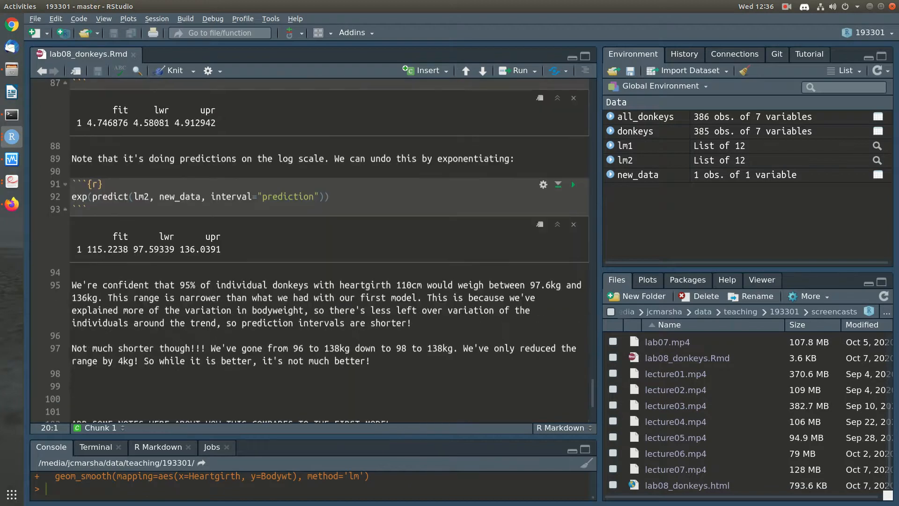
click(73, 374)
key(Return)
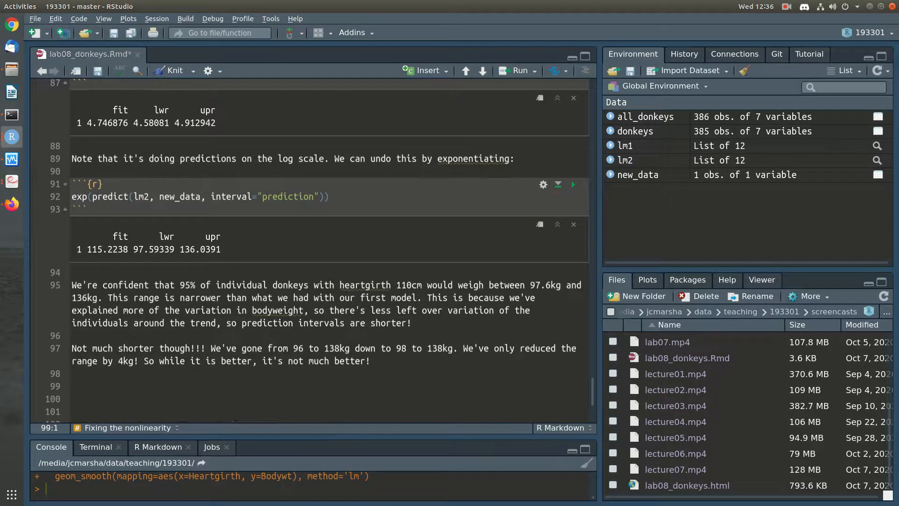
text(This is because where we)
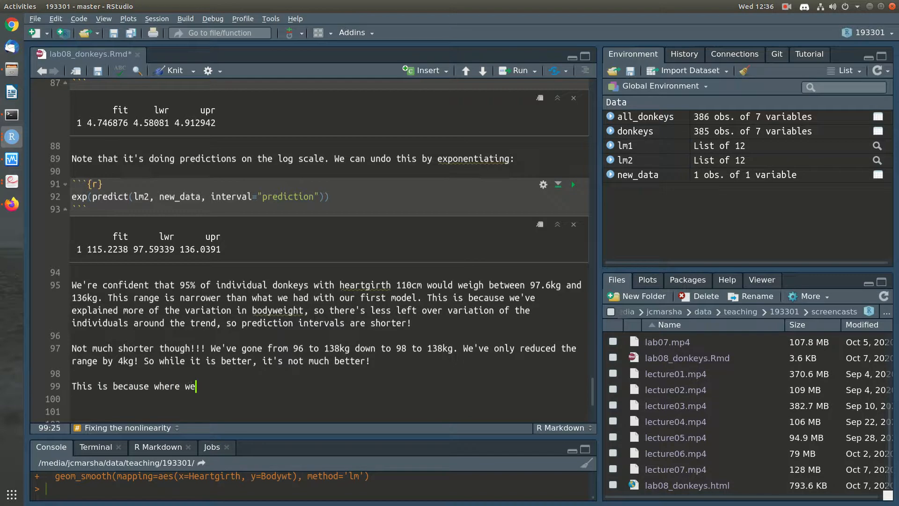
text('re doing the predic)
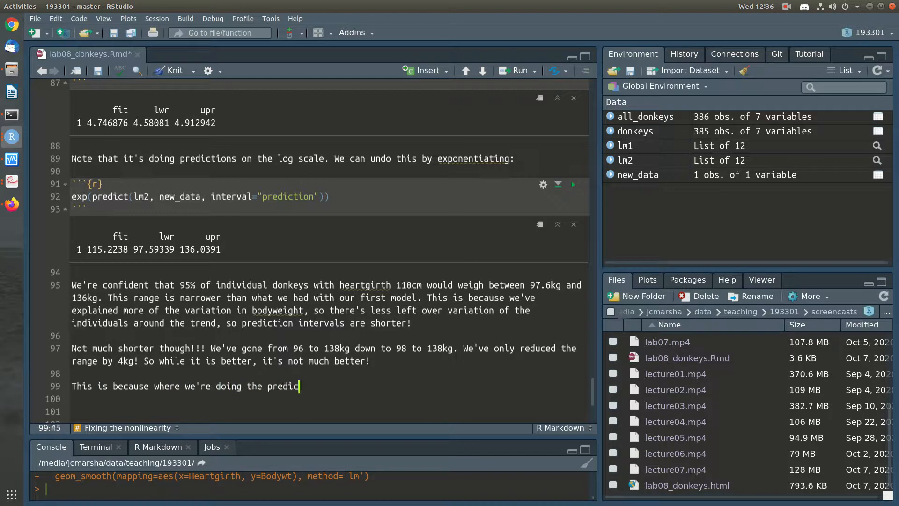
text(tion (HG = 110cm is right in th)
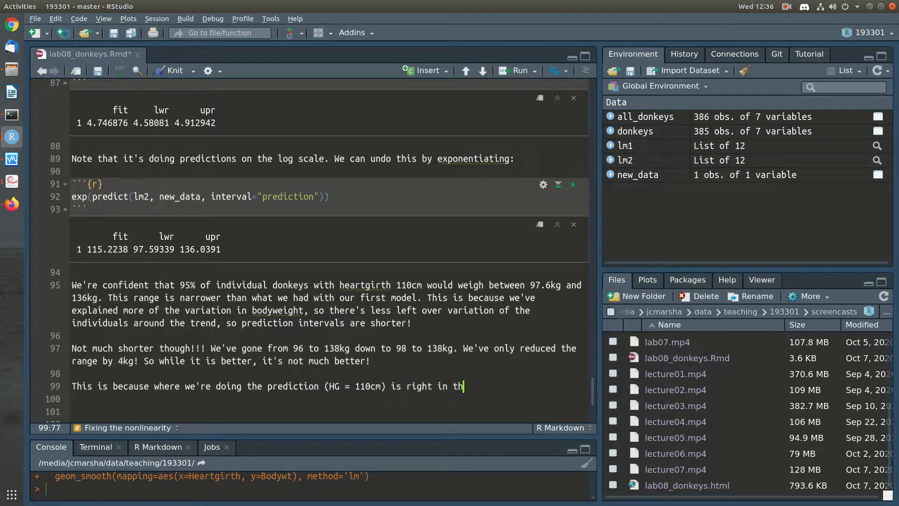
text(e middle of the data whi)
text(ch)
key(BackSpace)
key(BackSpace)
key(BackSpace)
key(BackSpace)
key(BackSpace)
key(BackSpace)
Step: Complete the sentence about the 110cm prediction with "where the straight line model does just fine."
text(where the li)
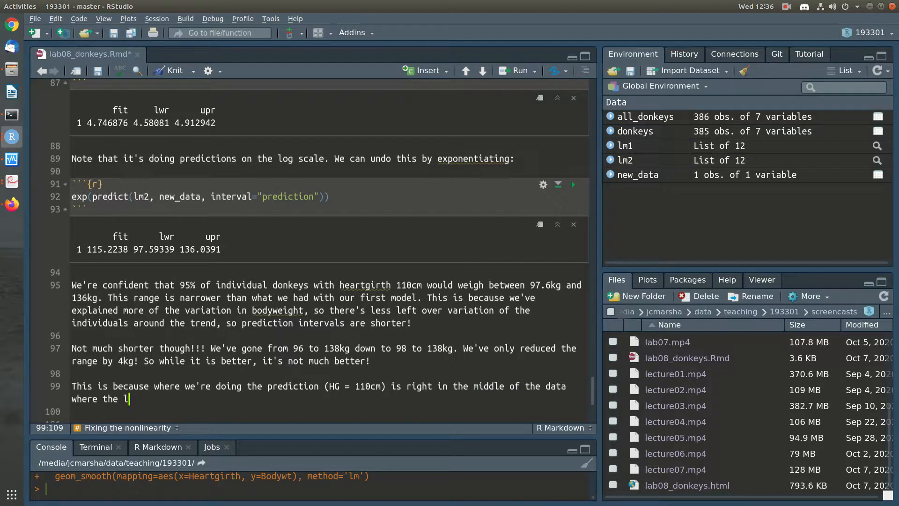
key(BackSpace)
key(BackSpace)
text(straight line mod)
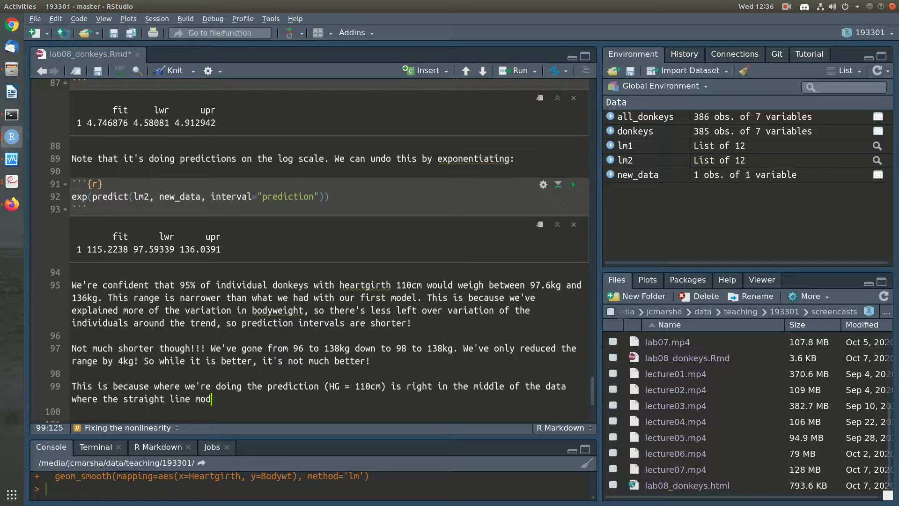
text(el does just fine. )
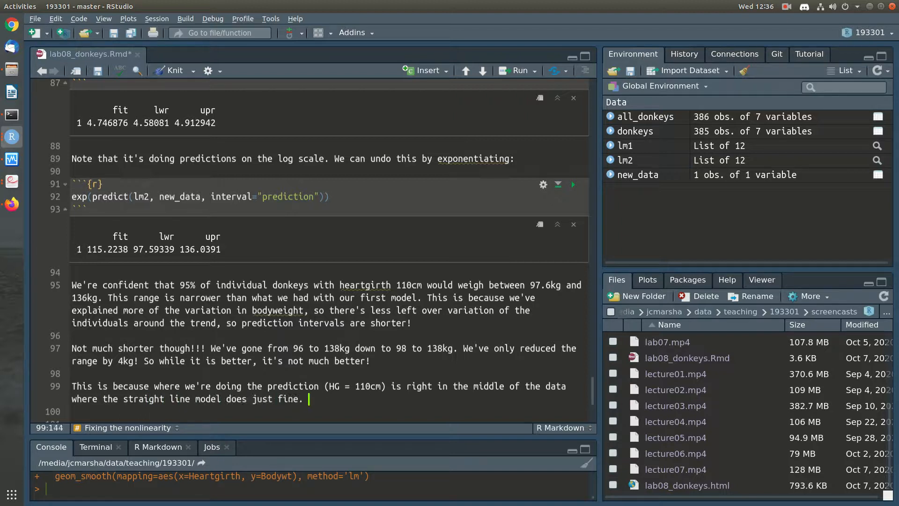
Step: Continue the paragraph on the 110cm prediction with "It's only at the ends that it is having trouble."
text(It's only at the)
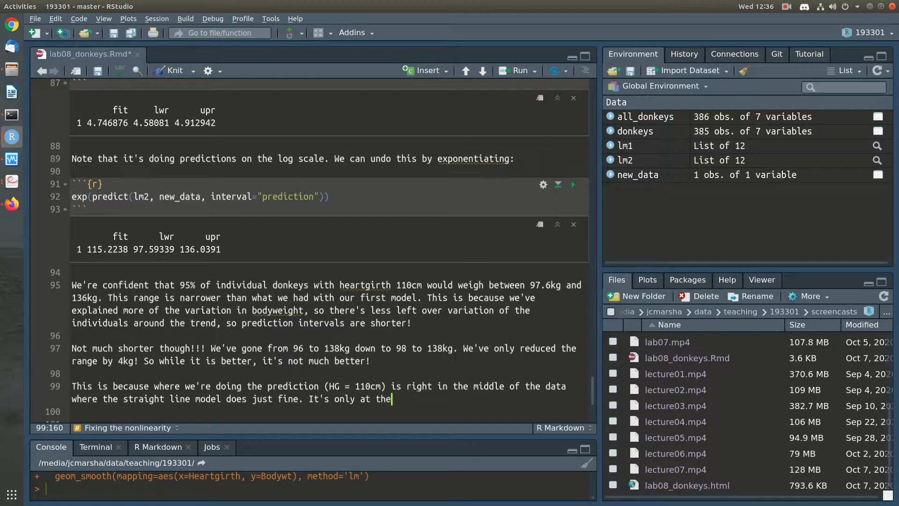
text( ends that it is )
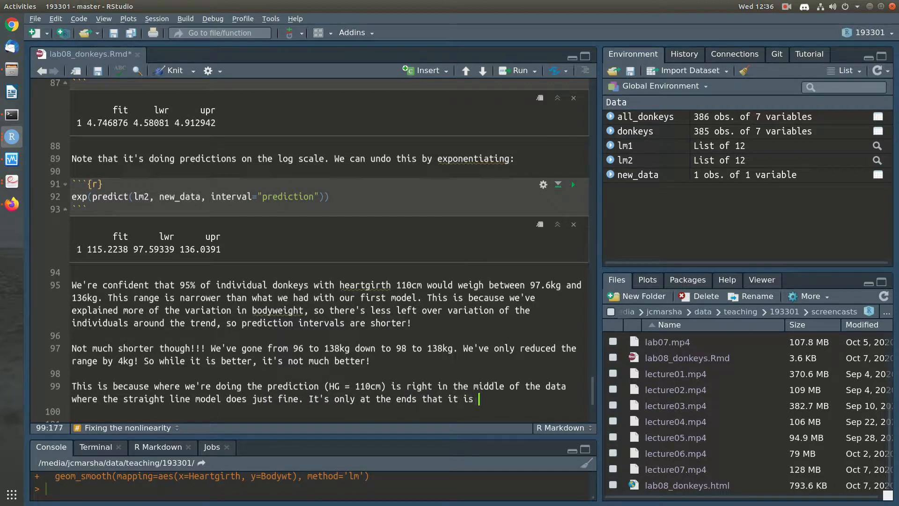
text(having trouble. )
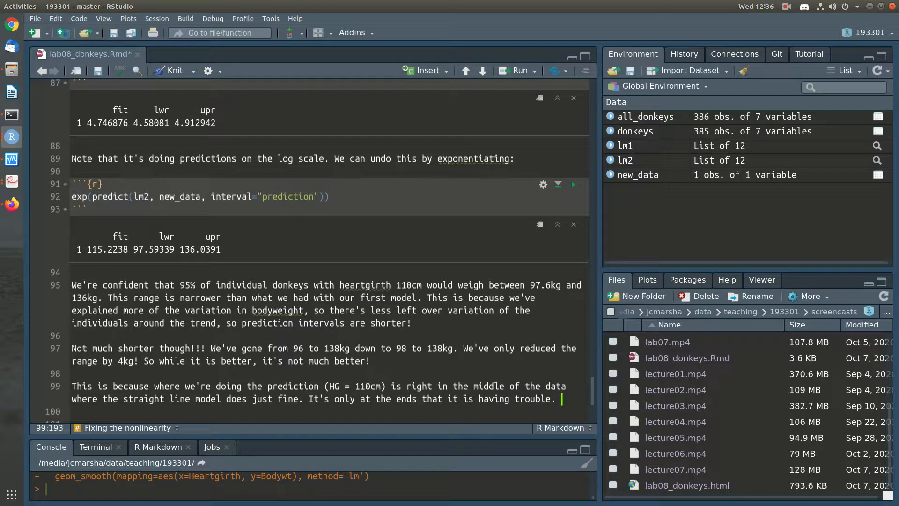
Step: Start the following sentence with "So the model is OK if all we're using it for is donkeys in the"
text(So the model is OK if )
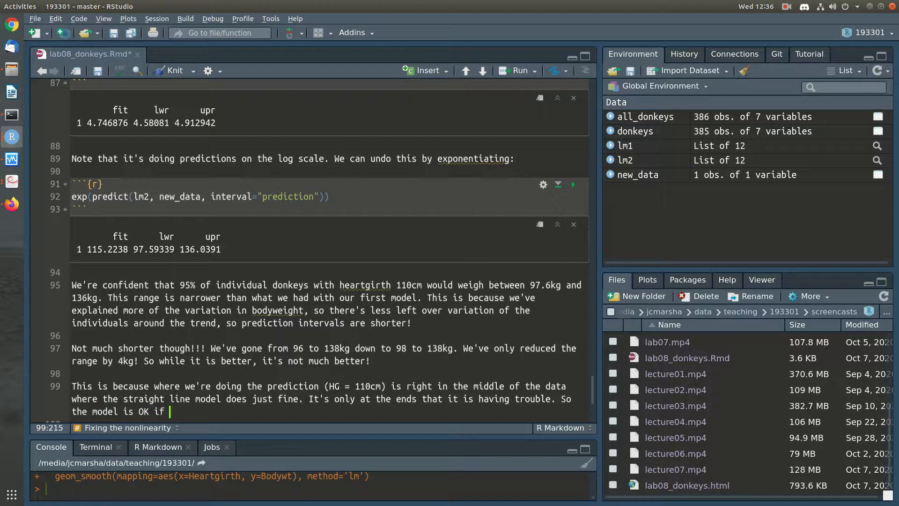
text(all we're using )
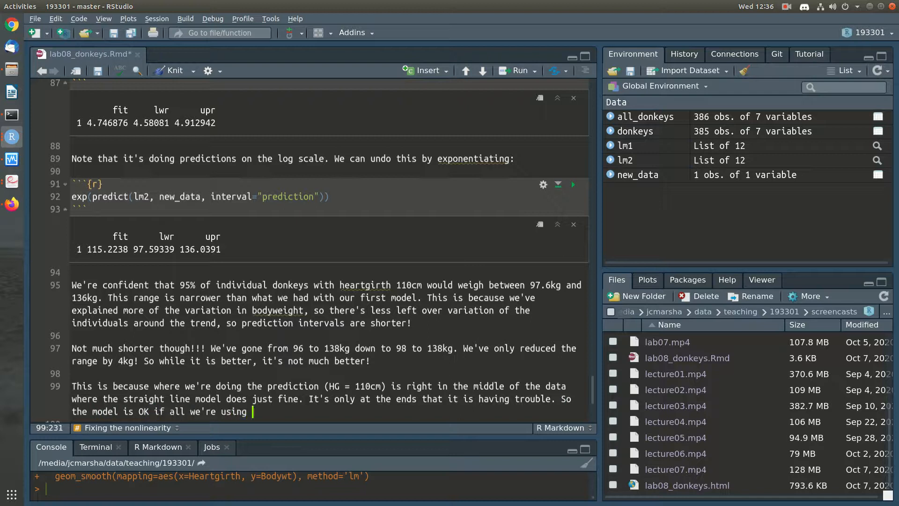
text(it for is donkeys in them)
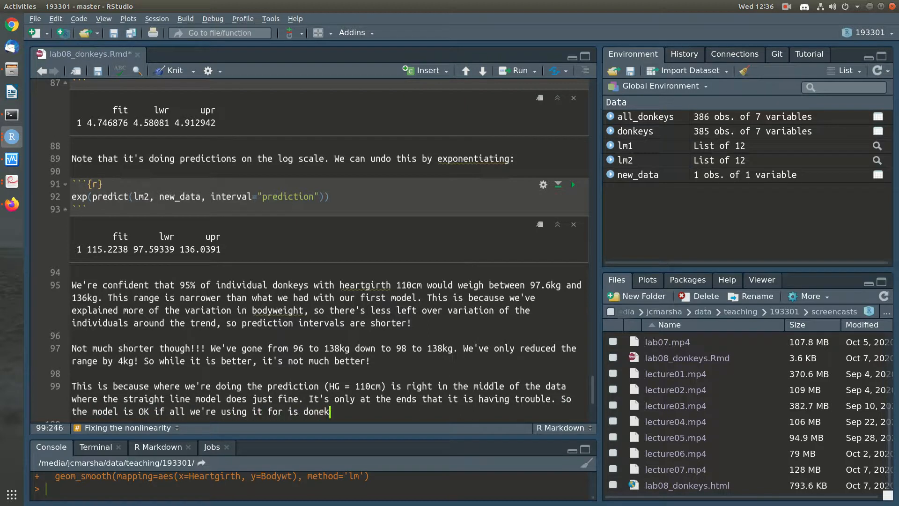
Step: Finish with "middle of the range. It's only going to be bad (i.e. wrong) for small or large donkeys!" and save the notebook
text(middle of the range.  It's only going to be bad (i.e. wor)
key(BackSpace)
key(BackSpace)
text(rong))
text( for small or la)
text(rge donkesy)
text(ys!)
key(Return)
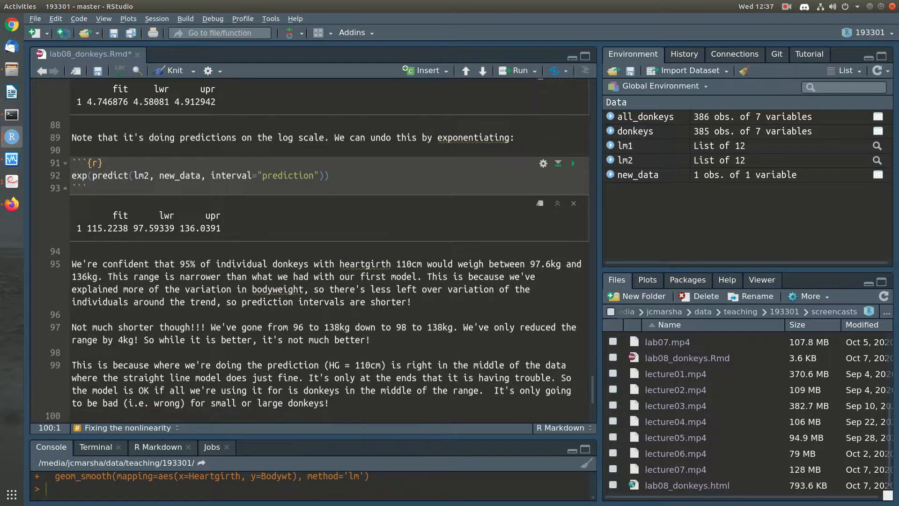
key(ctrl+s)
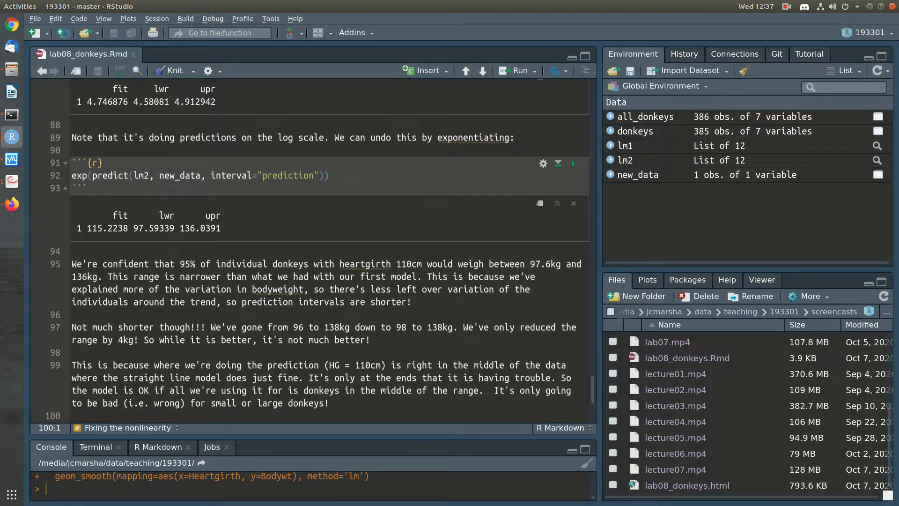
Step: Append "There's a trade-off between model complexity and model correctness" to the end of the same paragraph
key(Left)
text(There's )
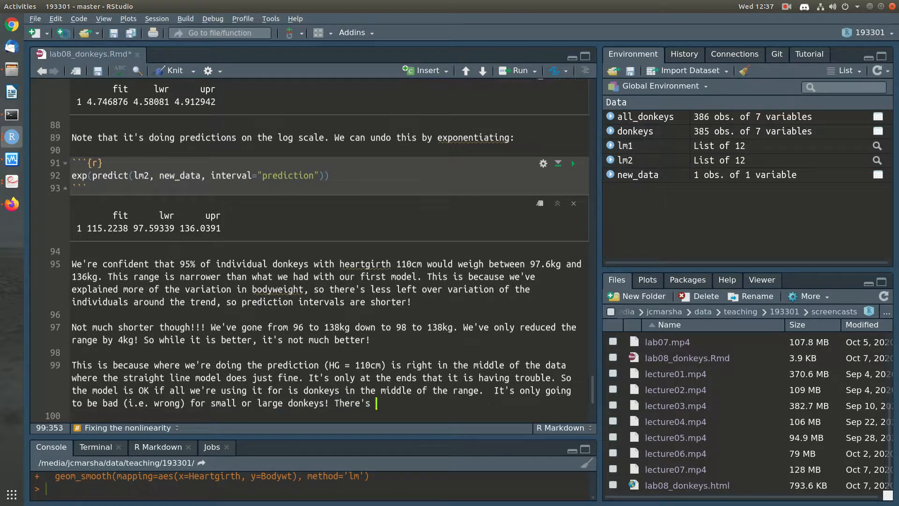
text(a trade-off between model co)
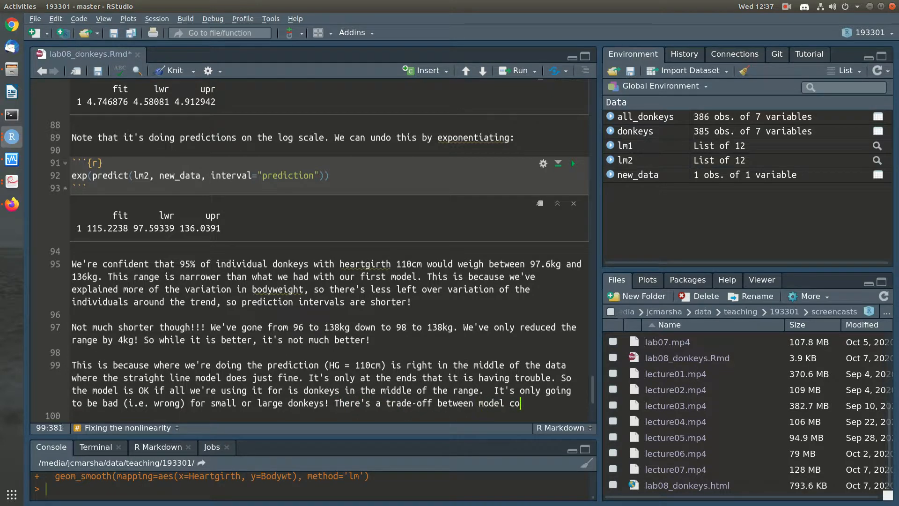
text(mplexity and )
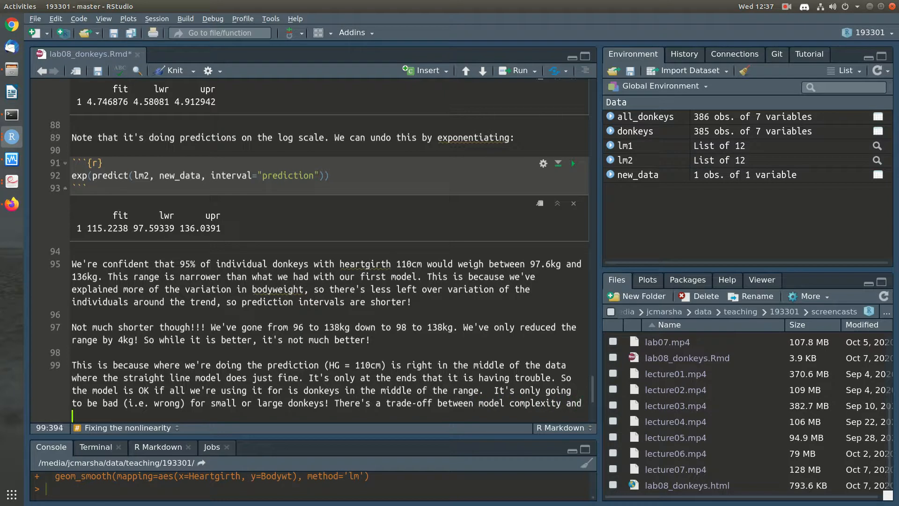
text(model correctness)
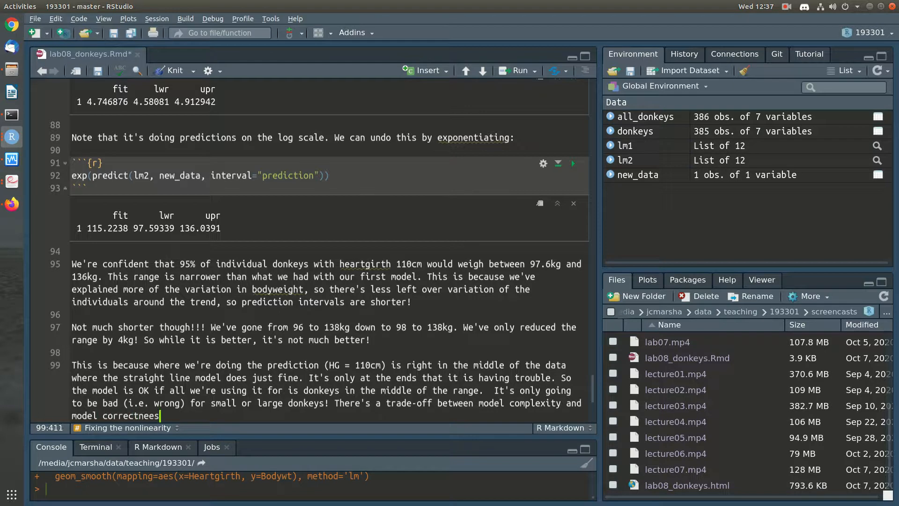
Step: Extend the trade-off sentence with ": If you want to be correct, you're model will be more complicated (e.g. a log/log model)"
text(: If you want )
text(to be )
text(as)
key(BackSpace)
key(BackSpace)
text(cor)
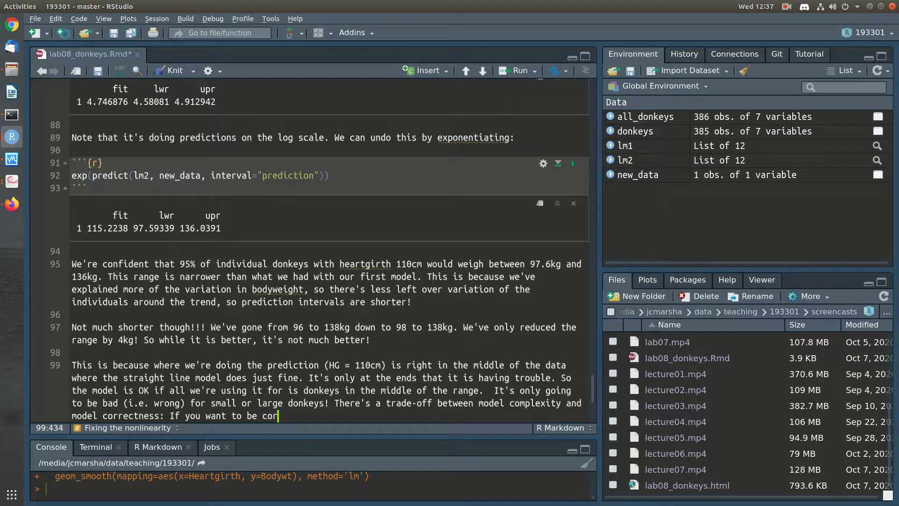
text(rect, you're model will)
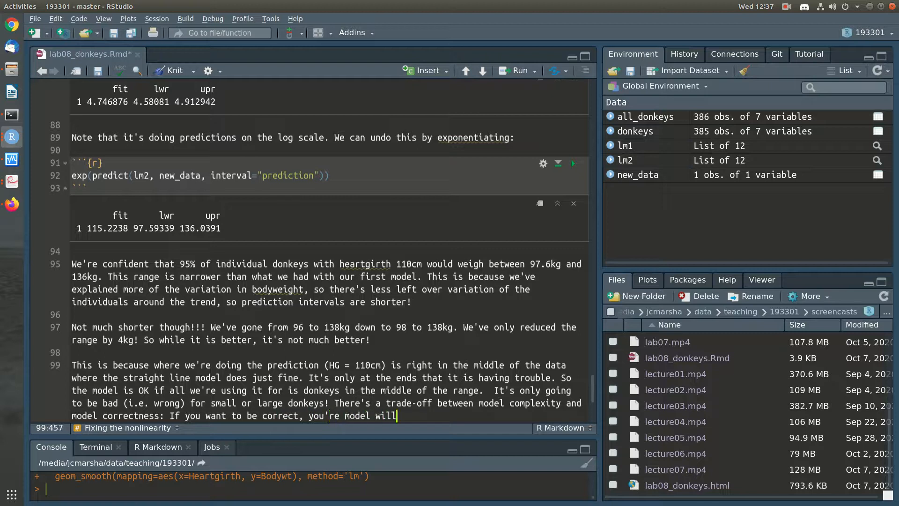
text( be moce complicated ()
text(e.g. a log/l)
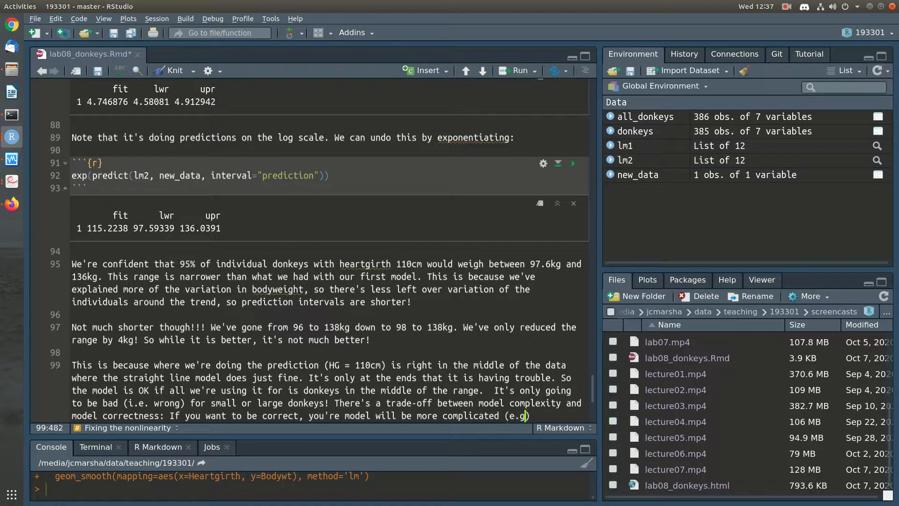
text(og model) )
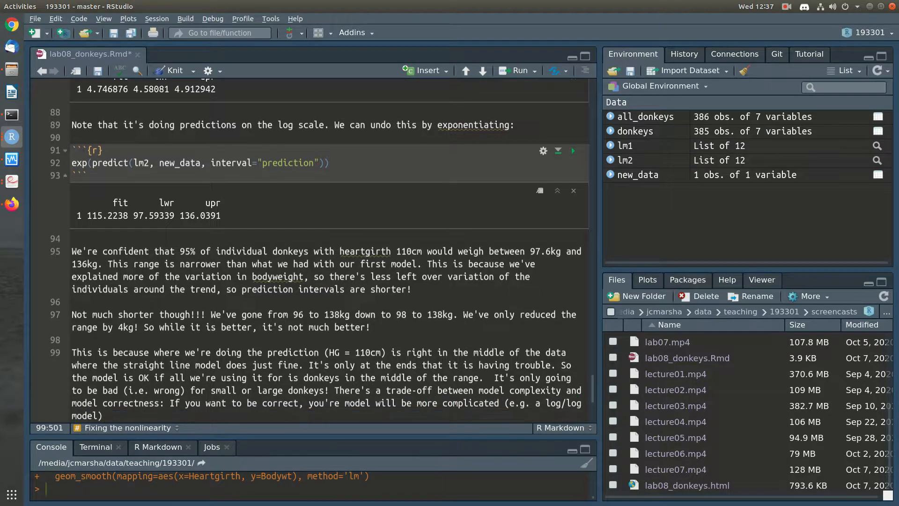
Step: Complete the trade-off sentence with "but maybe you're OK with being a little wrong if it gives a way simpler model."
text(but maybe you're LOK with mbein ga lit)
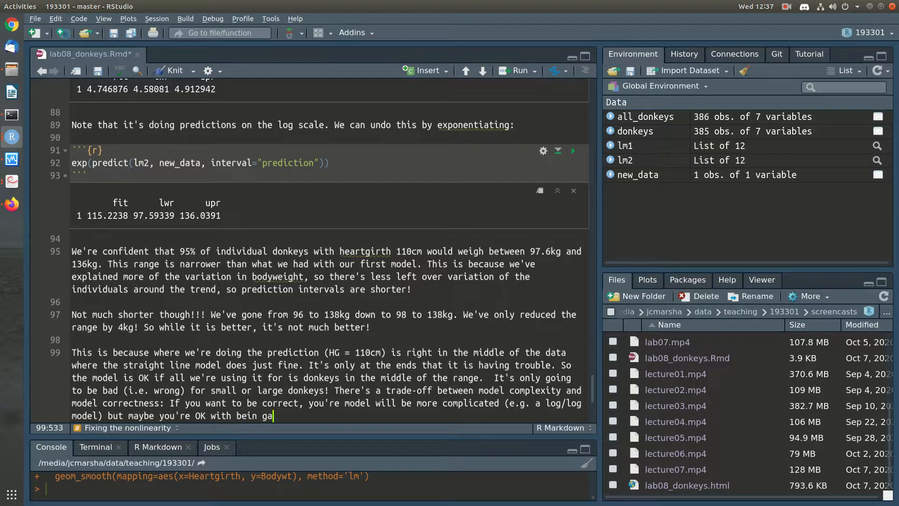
key(BackSpace)
key(BackSpace)
key(BackSpace)
key(BackSpace)
key(BackSpace)
key(BackSpace)
key(BackSpace)
text(g a little wrong)
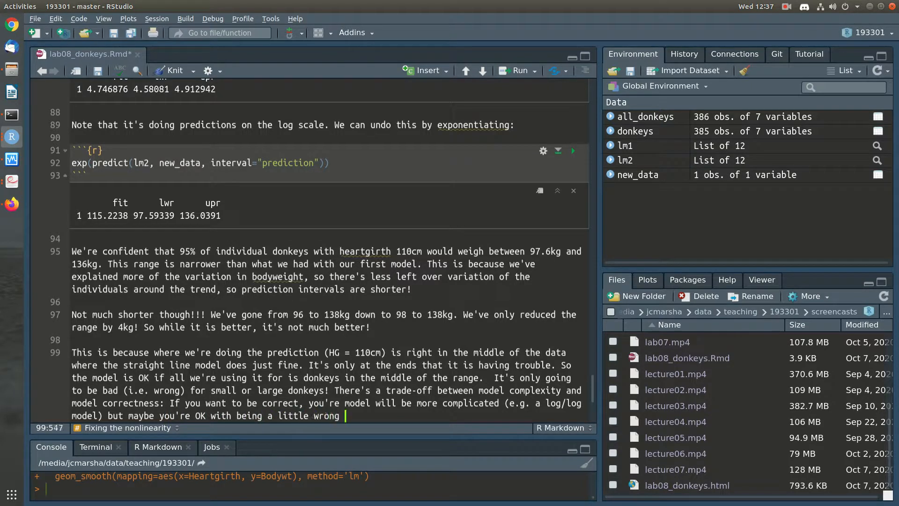
text( if it gives a way simpler model.)
key(Return)
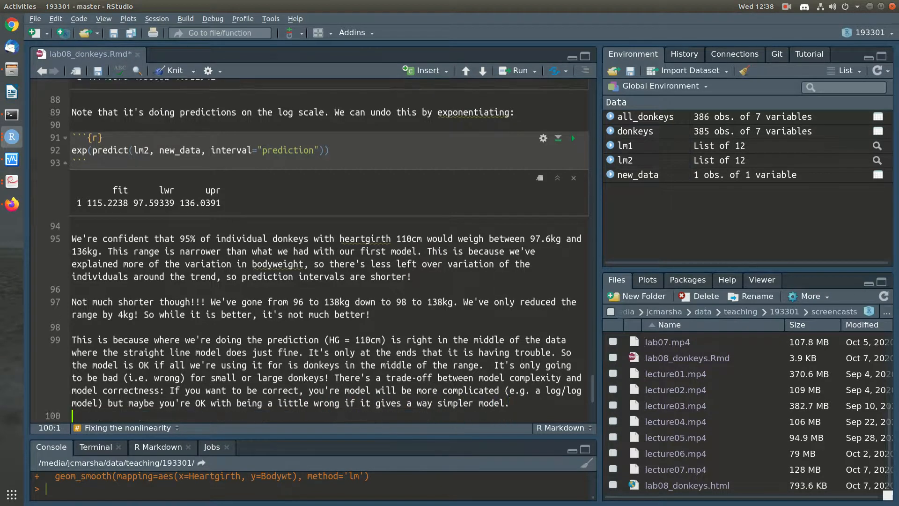
Step: Add a new paragraph below the trade-off note reading "Let's try a prediction for a small donkey:"
key(Return)
text(Let's try a rp)
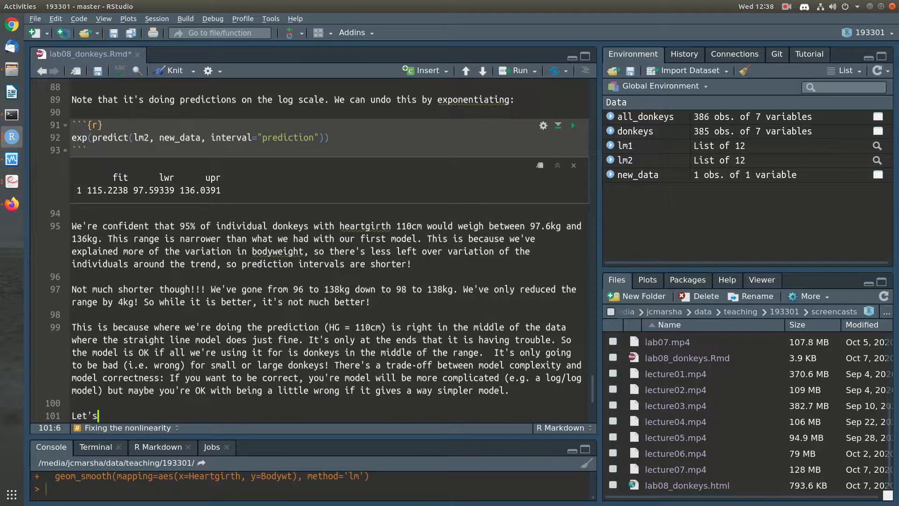
key(BackSpace)
key(BackSpace)
text(precict)
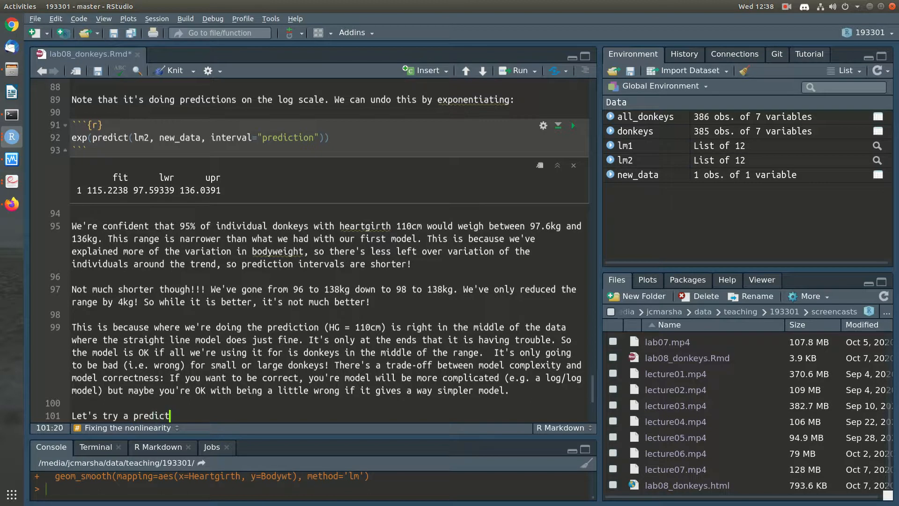
text(ion for a small donkey:)
Step: Insert an empty R code chunk below the small donkey line and save the notebook
key(Return)
key(Return)
text(```{r})
key(Return)
text(`)
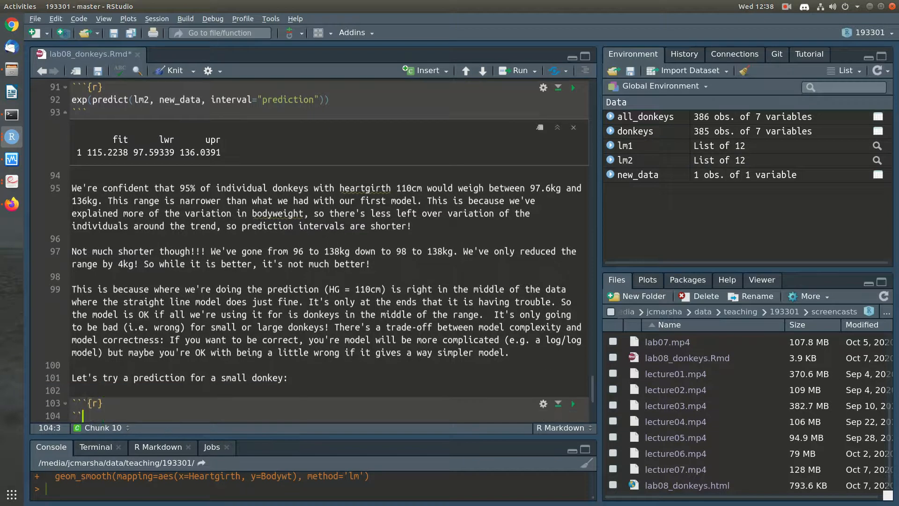
key(ctrl+s)
Step: Copy the log-scale predict(lm2, new_data, interval="prediction") line into the new chunk and change its model to lm1
scroll(328, 248, up, 5)
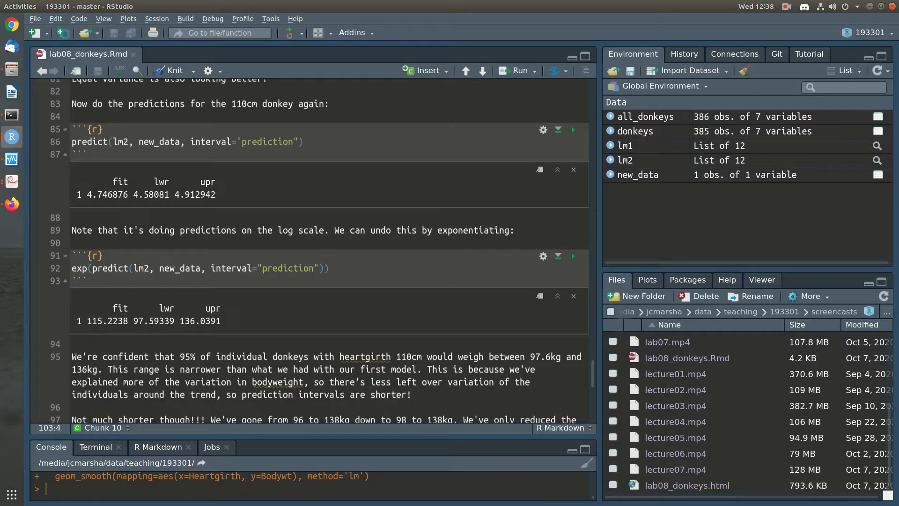
click(72, 142)
key(ctrl+Return)
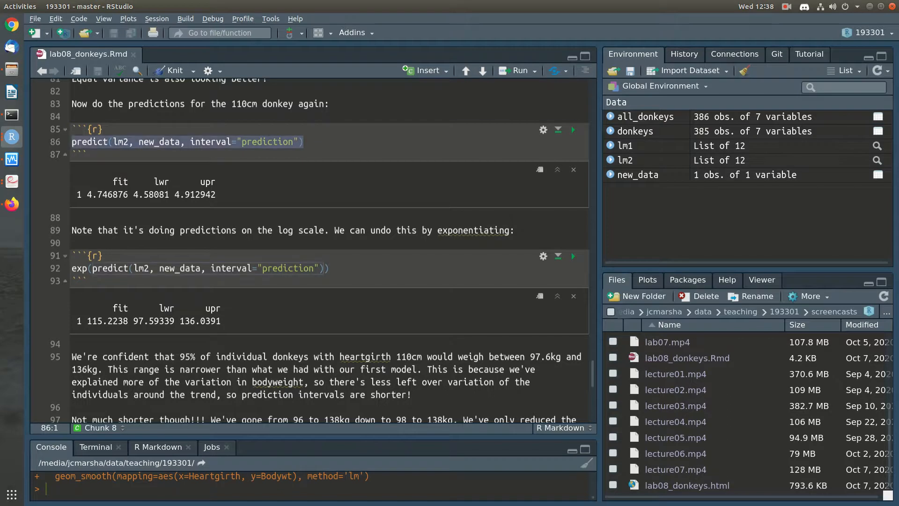
scroll(328, 251, down, 5)
click(73, 332)
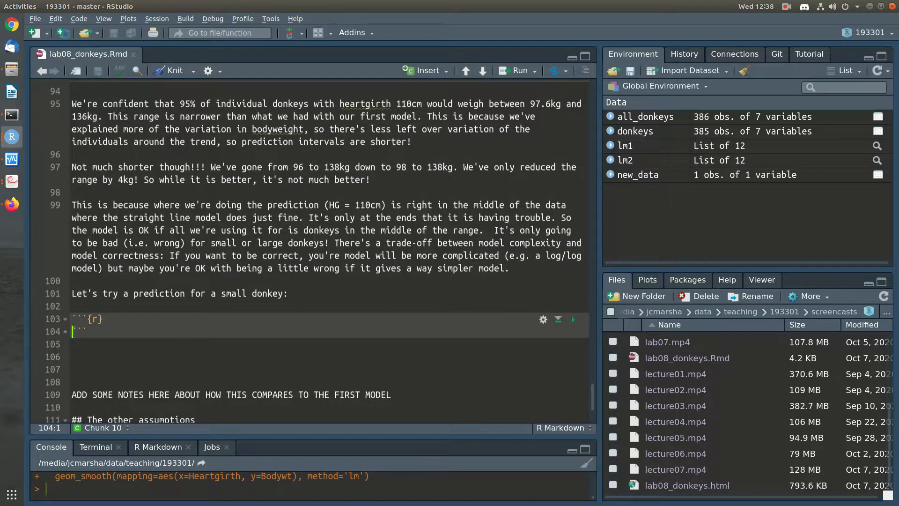
text(predict(lm2, new_data, interval="prediction"))
key(Return)
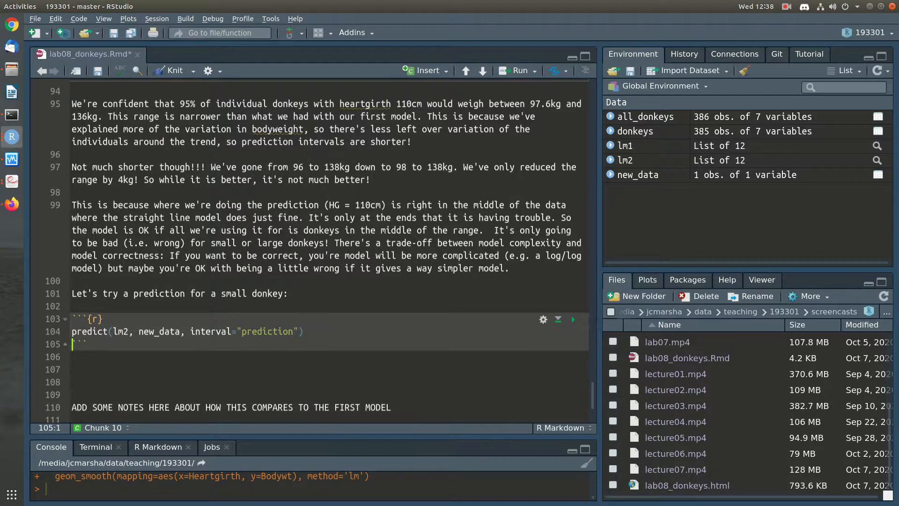
click(130, 331)
key(BackSpace)
text(1)
Step: Copy the exp(predict(lm2, new_data, interval="prediction")) line into the new chunk below the lm1 prediction
scroll(328, 249, up, 3)
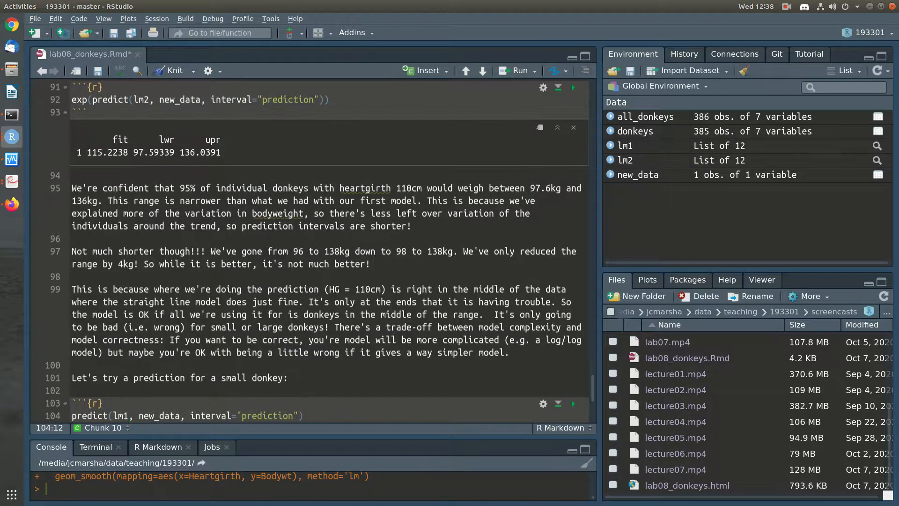
click(72, 99)
key(shift+Down)
key(ctrl+c)
scroll(328, 248, down, 3)
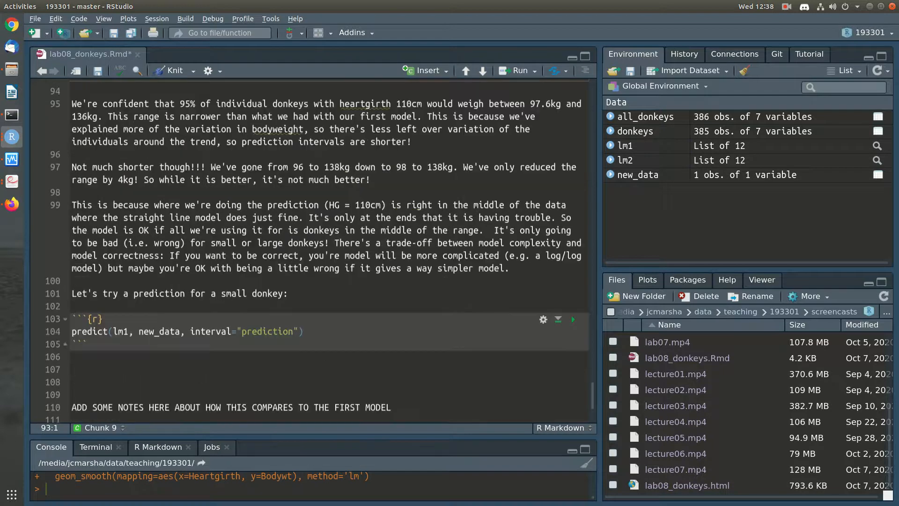
click(73, 344)
key(ctrl+v)
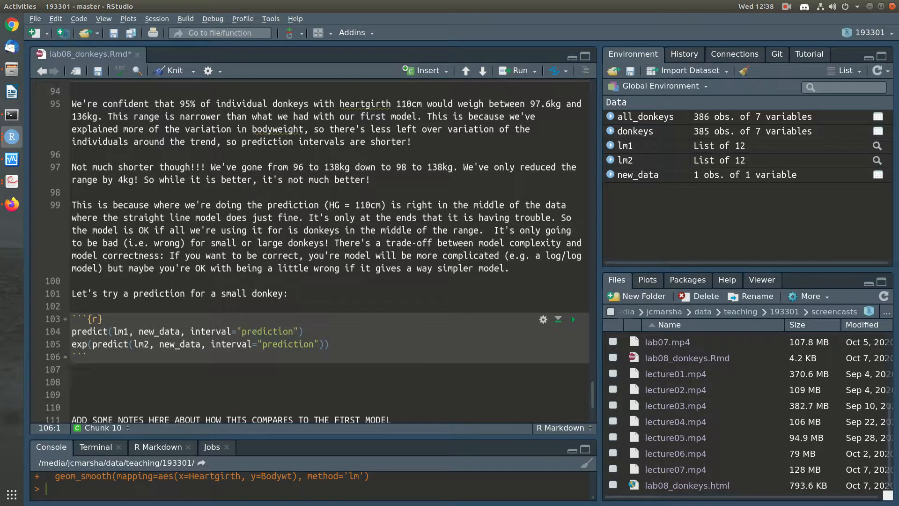
Step: Replace new_data with small_donkey in both prediction lines of the new chunk
click(180, 331)
text(2)
double_click(170, 332)
text(small_donkey)
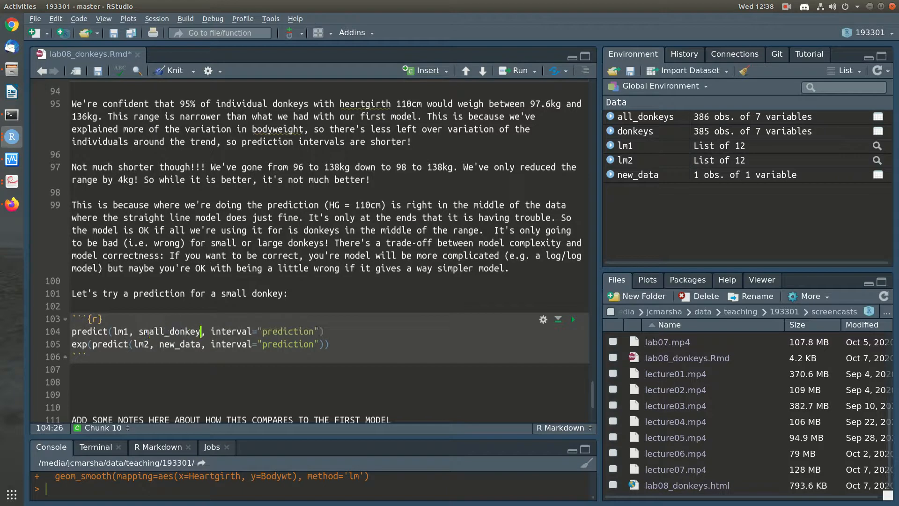
double_click(148, 332)
key(ctrl+c)
double_click(176, 344)
key(ctrl+v)
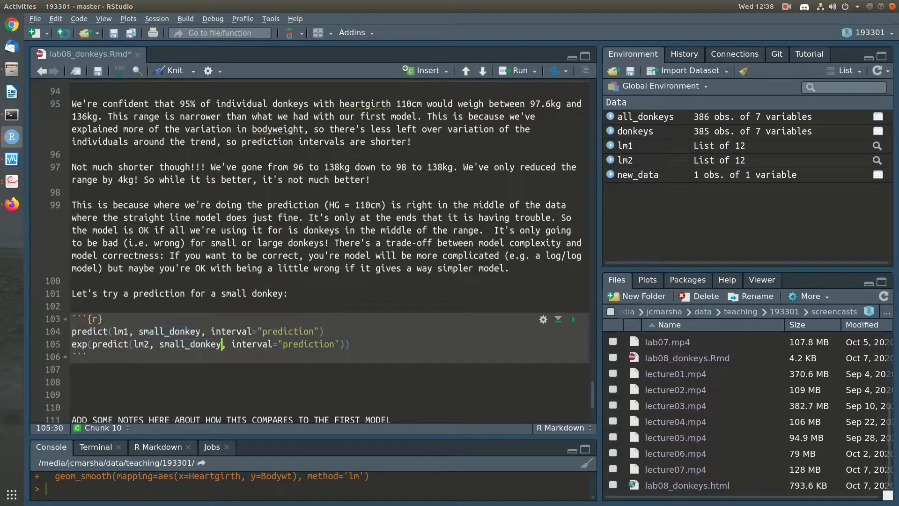
Step: Add the line small_donkey <- data.frame(Heartgirth = 80) above the two predictions and run it
click(72, 331)
key(ctrl+v)
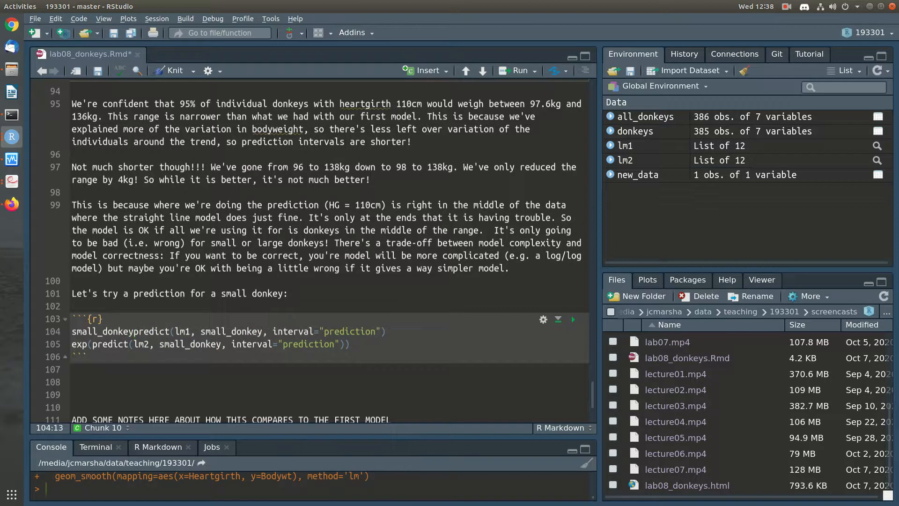
key(Return)
text(<- data)
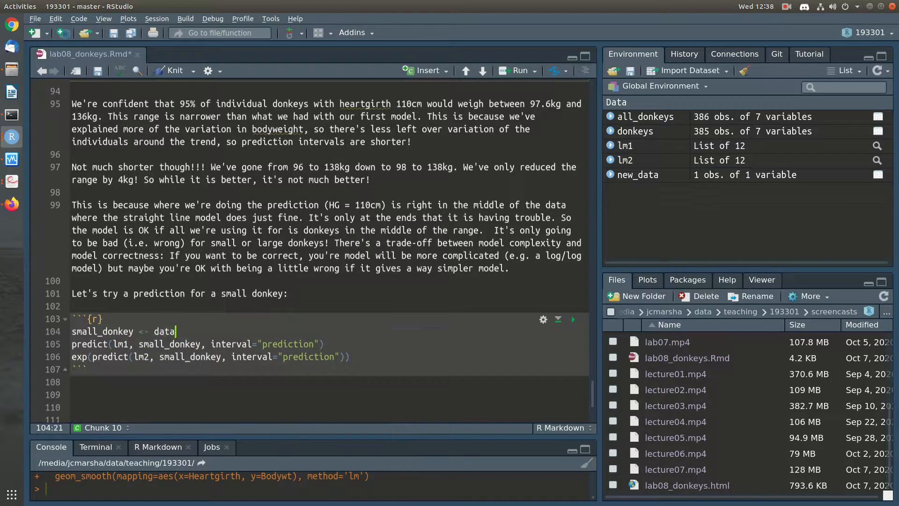
text(.frame(Heartig)
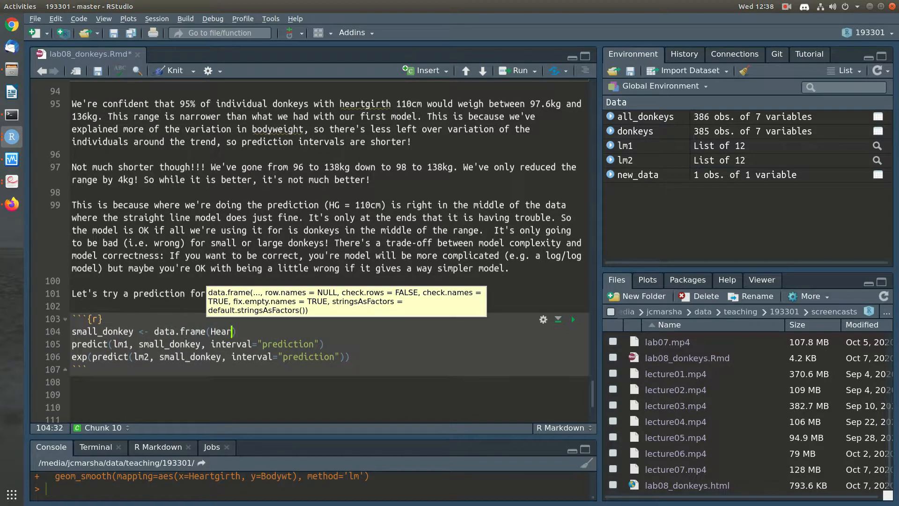
key(BackSpace)
key(BackSpace)
text(girth = 80)
key(ctrl+Return)
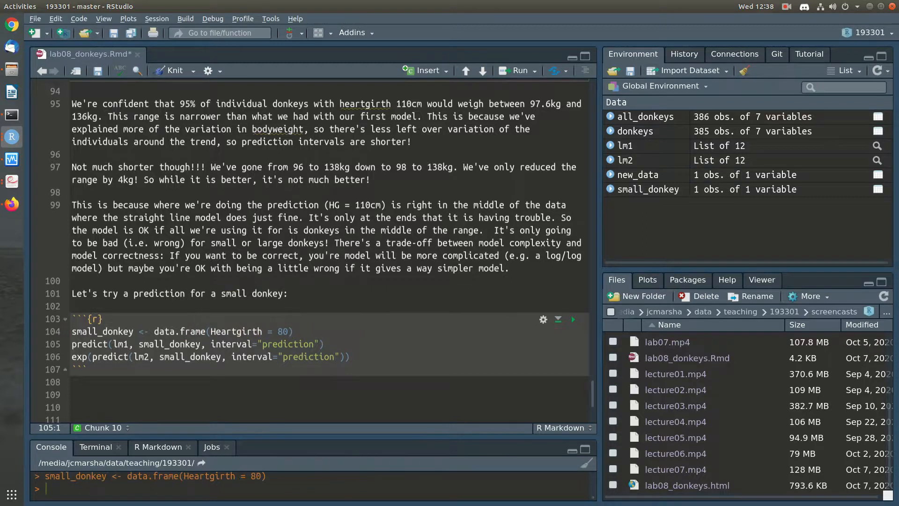
Step: View the small_donkey data frame, then save the notebook and run the whole chunk with the lm1 and lm2 small-donkey predictions
click(648, 189)
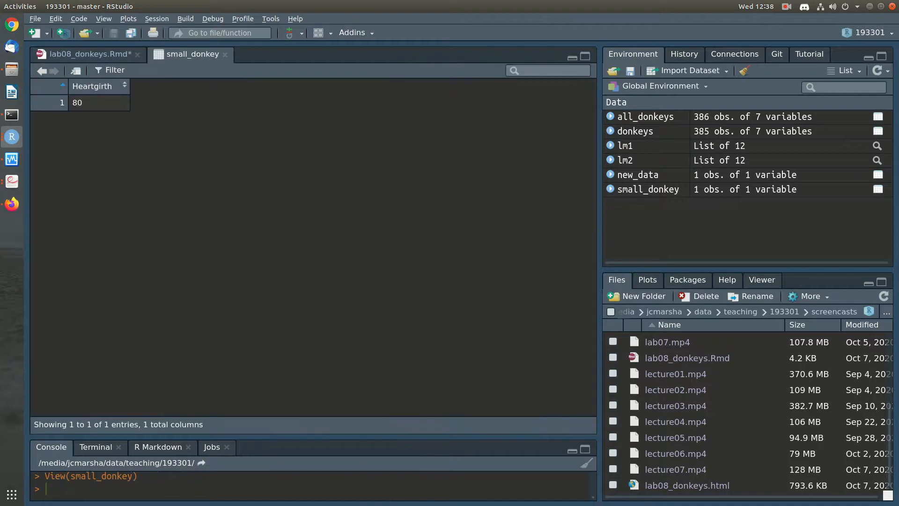
click(90, 54)
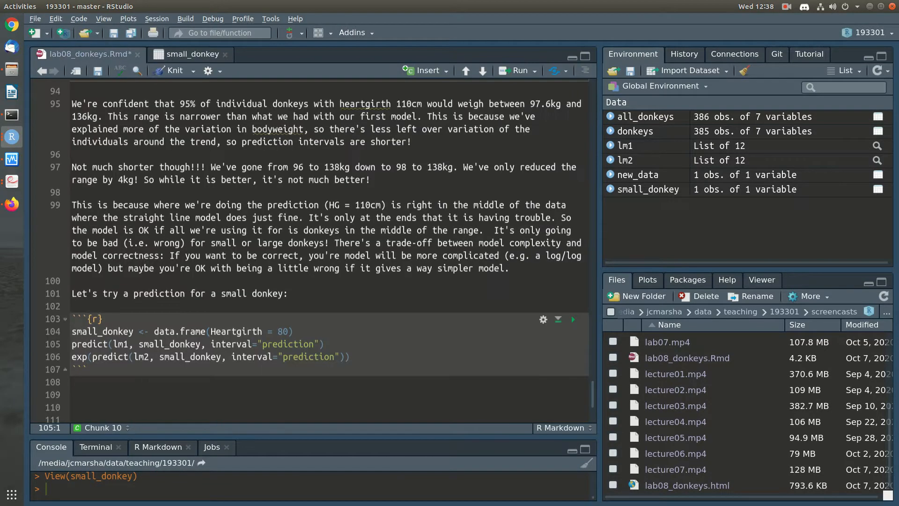
key(ctrl+s)
key(Left)
key(ctrl+Return)
key(ctrl+Return)
key(ctrl+Return)
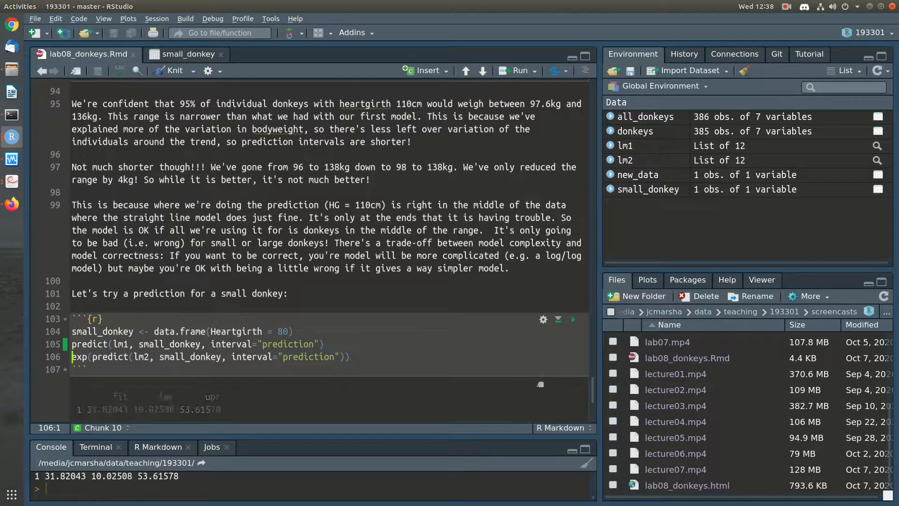
key(ctrl+shift+Return)
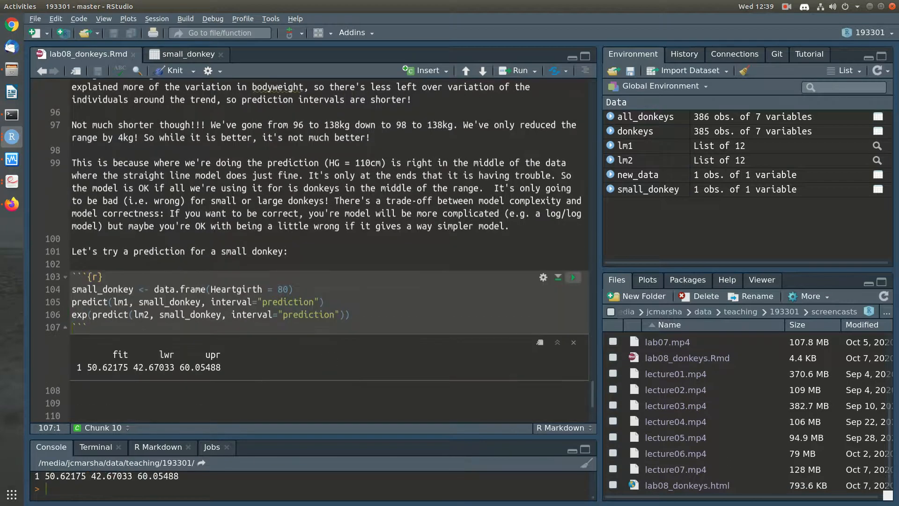
Step: Write below the chunk that the 'simple' model does really badly, its 10kg to 53kg range being almost certainly not the case, and save
key(Down)
key(Down)
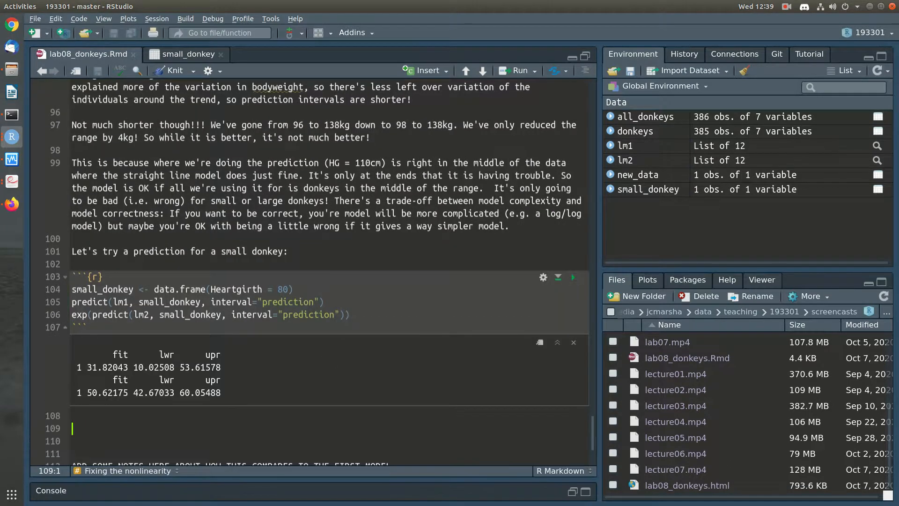
text(You can see here that )
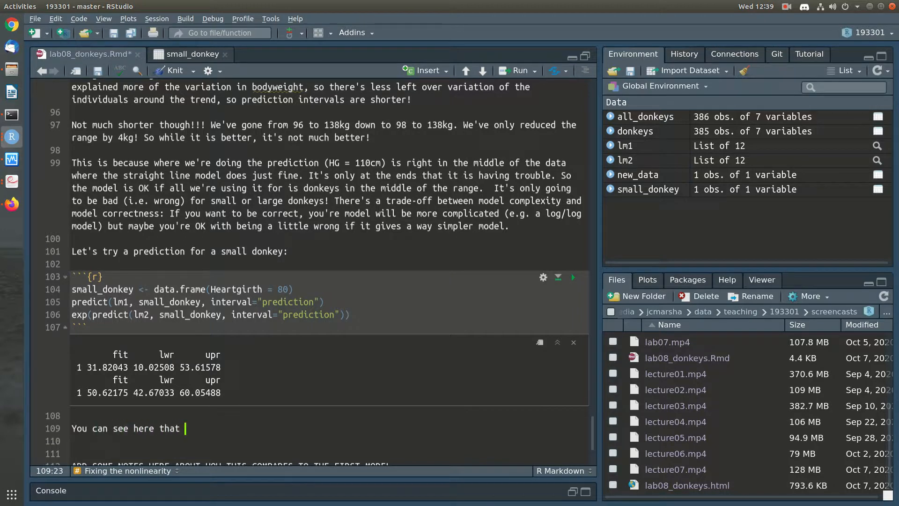
text(the 'simple' model does )
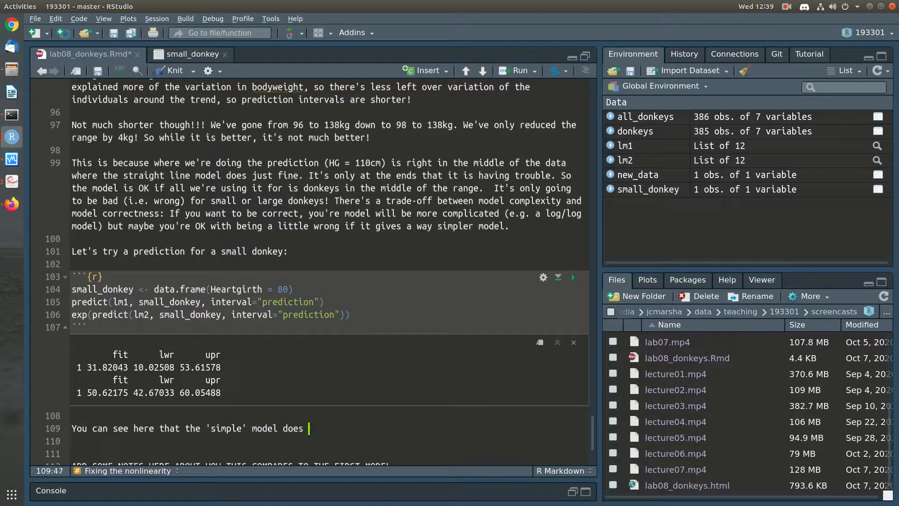
text(really badly! It says th)
text(e don)
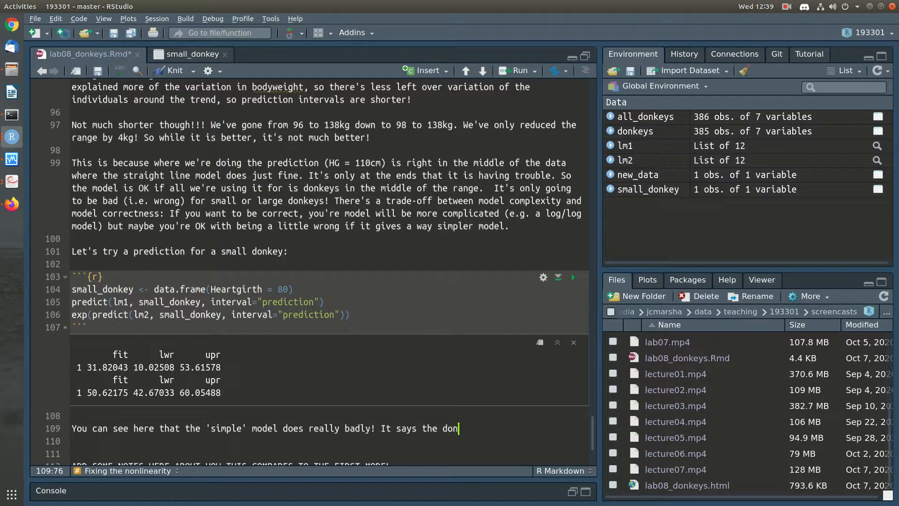
text(key is between 10kg and 53kg )
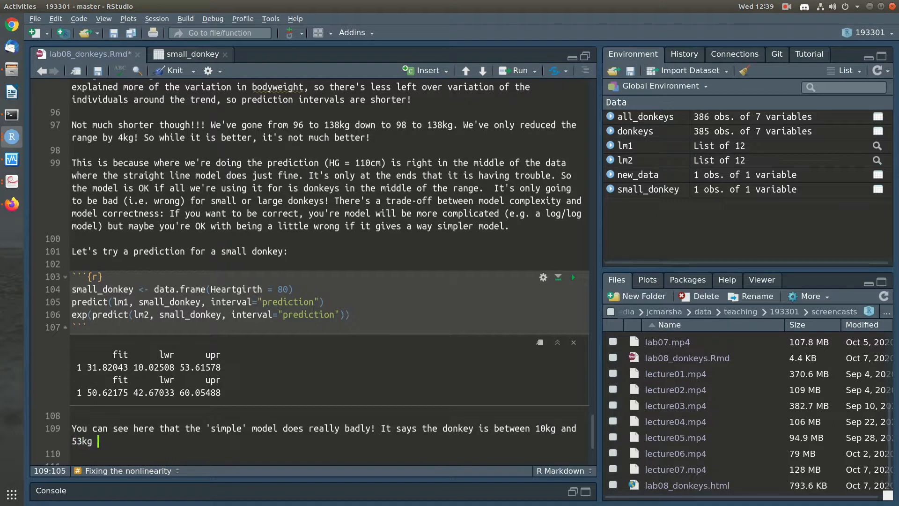
text(which is almost )
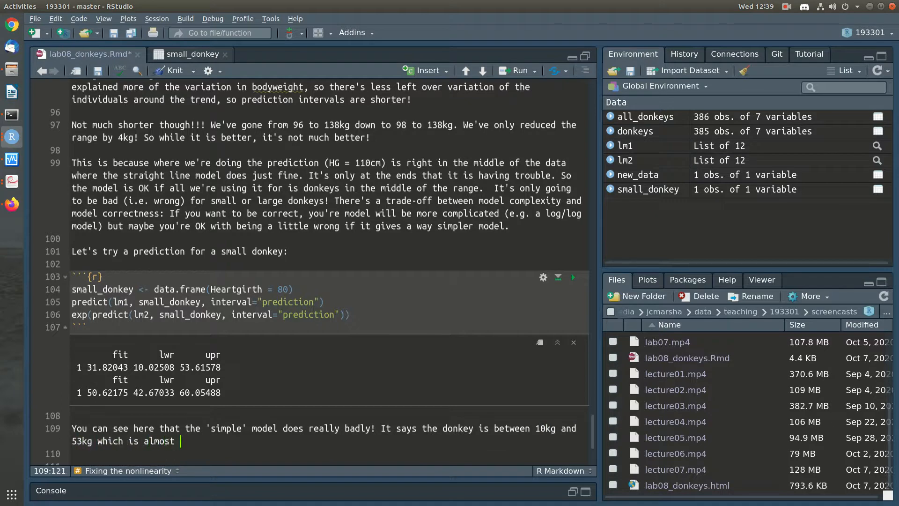
text(certainly not the case!!)
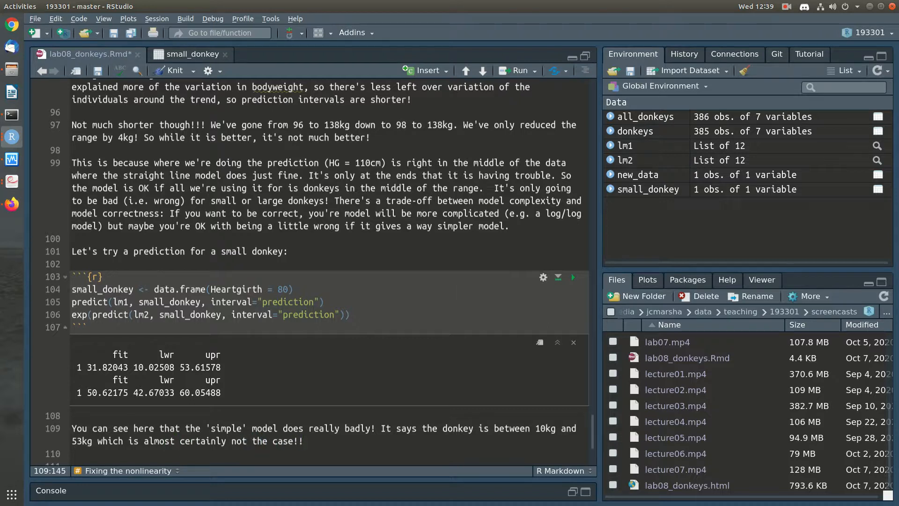
key(ctrl+s)
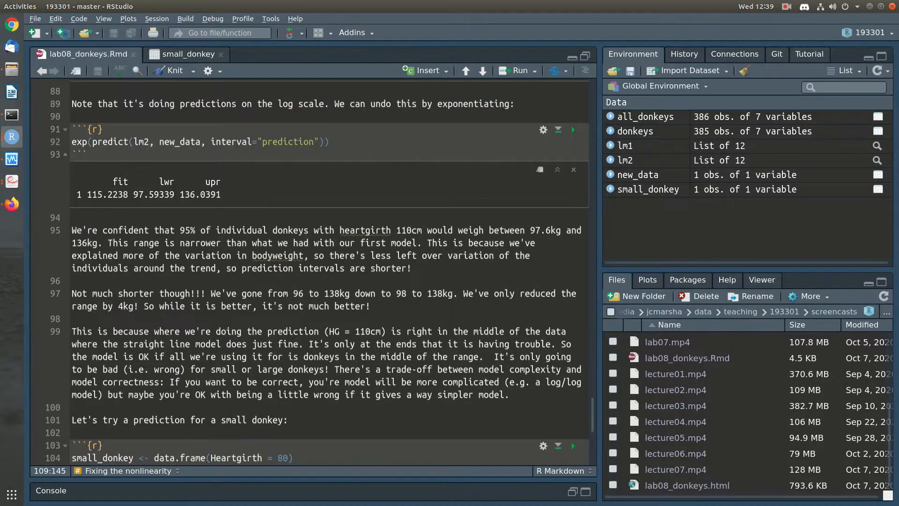
Step: Try a Heartgirth of 70 in the small_donkey data frame, run the lm1 prediction and examine its lower limit
drag(592, 415, 592, 127)
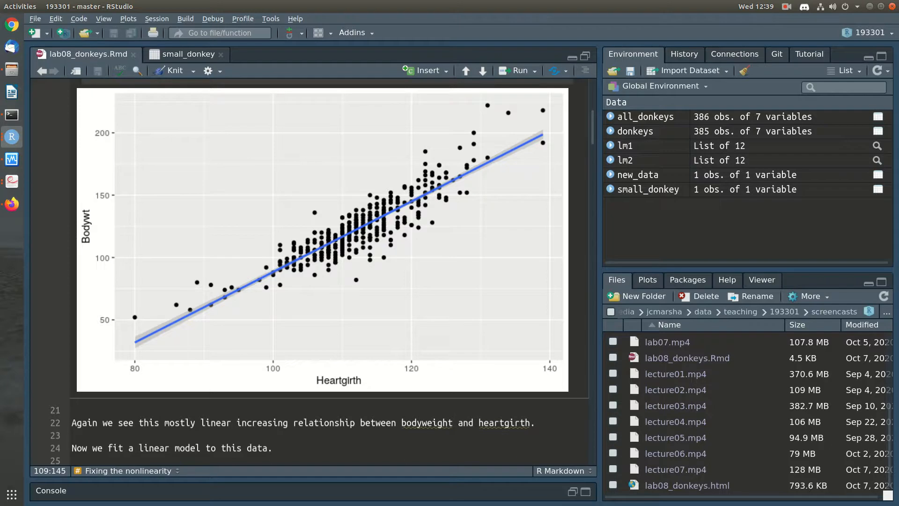
scroll(328, 271, down, 20)
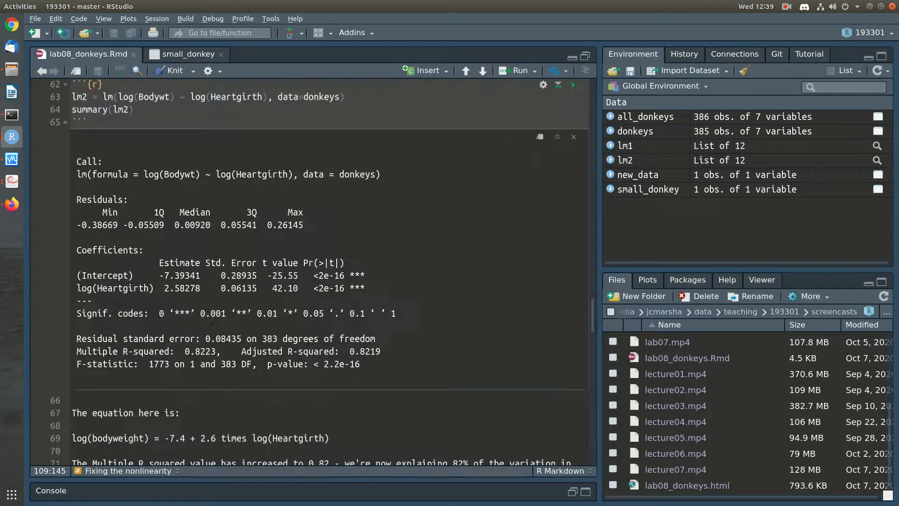
scroll(571, 204, down, 10)
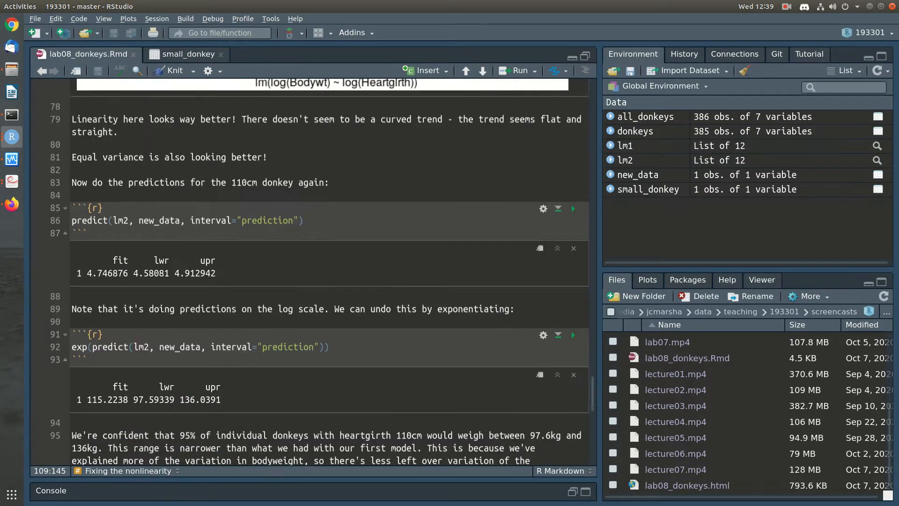
scroll(328, 272, down, 1)
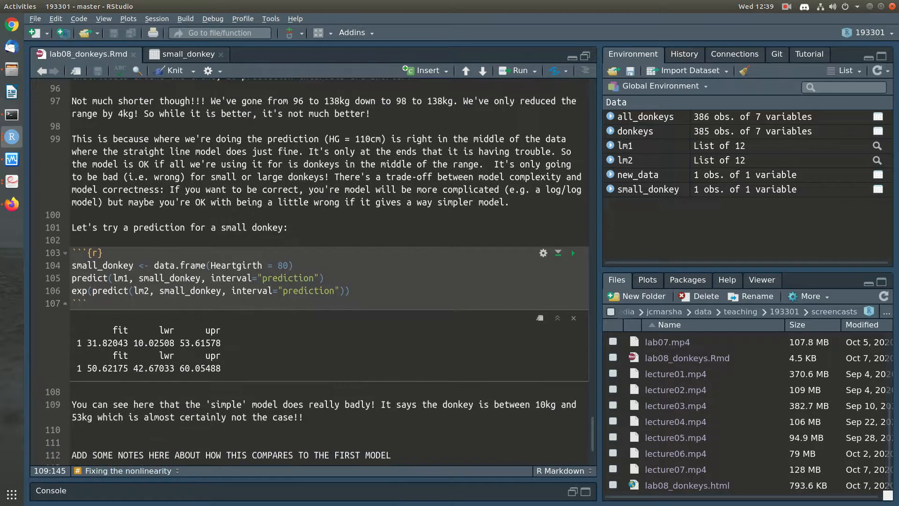
click(284, 266)
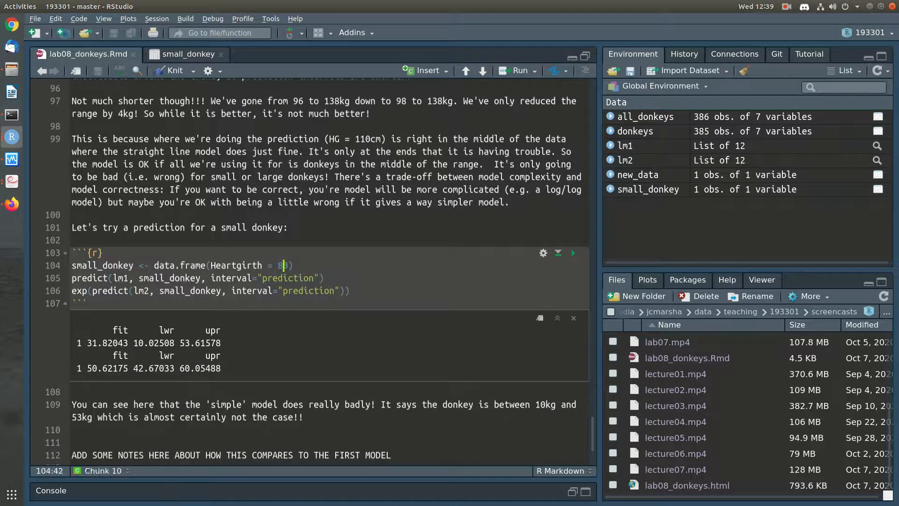
key(BackSpace)
text(7)
key(ctrl+Return)
key(ctrl+Return)
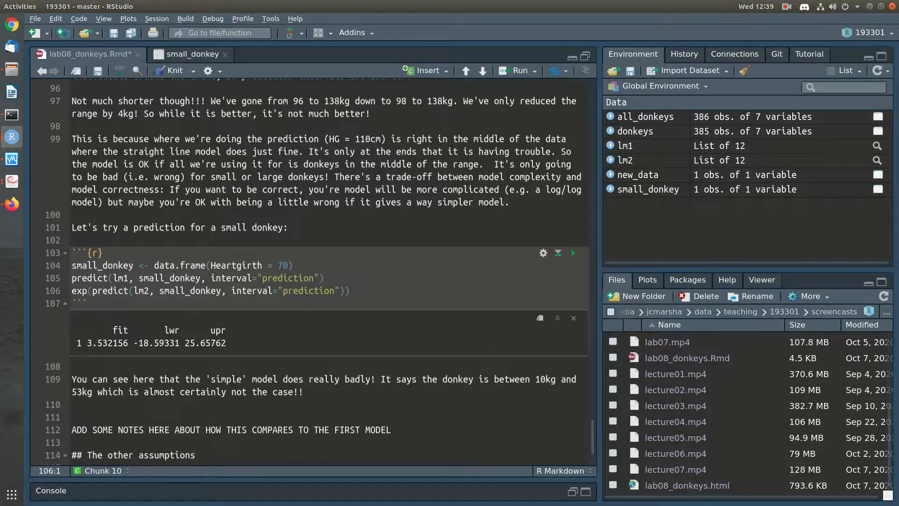
drag(128, 343, 165, 343)
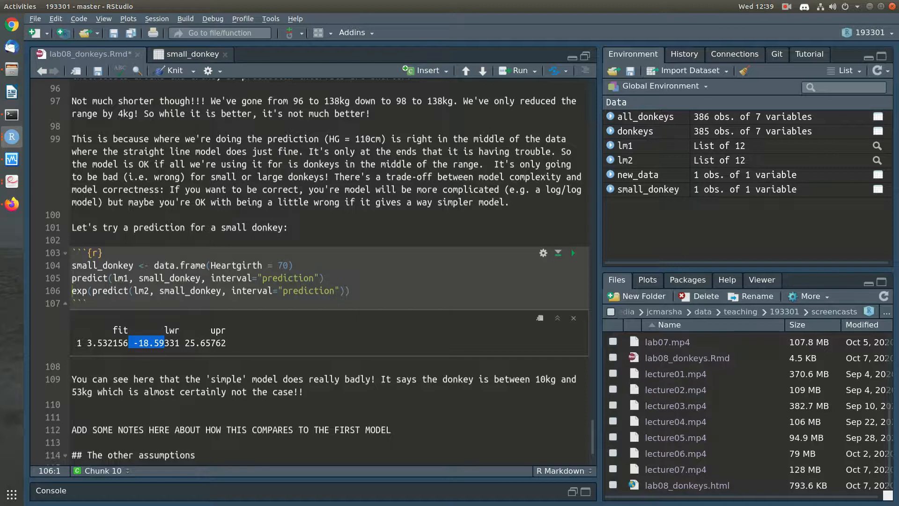
Step: Undo the Heartgirth change in small_donkey and rerun the whole small-donkey chunk
key(ctrl+z)
key(ctrl+z)
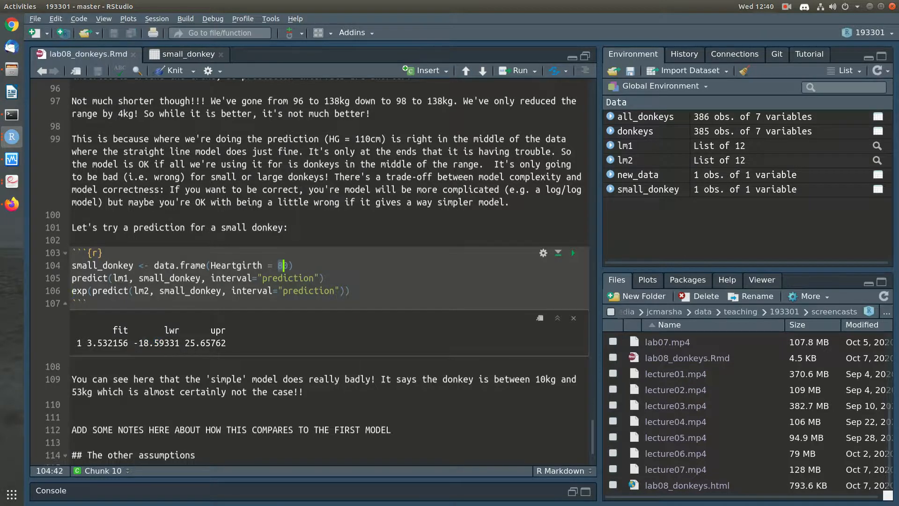
click(572, 253)
Step: Add a paragraph below the 'simple' model note: "The log/log model on the other hand gives us a range that seems more plausible."
scroll(571, 249, down, 2)
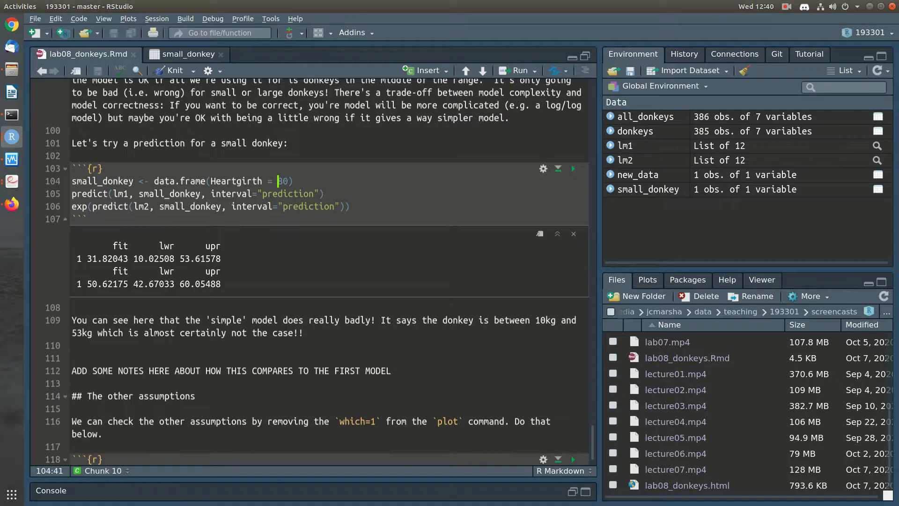
click(305, 333)
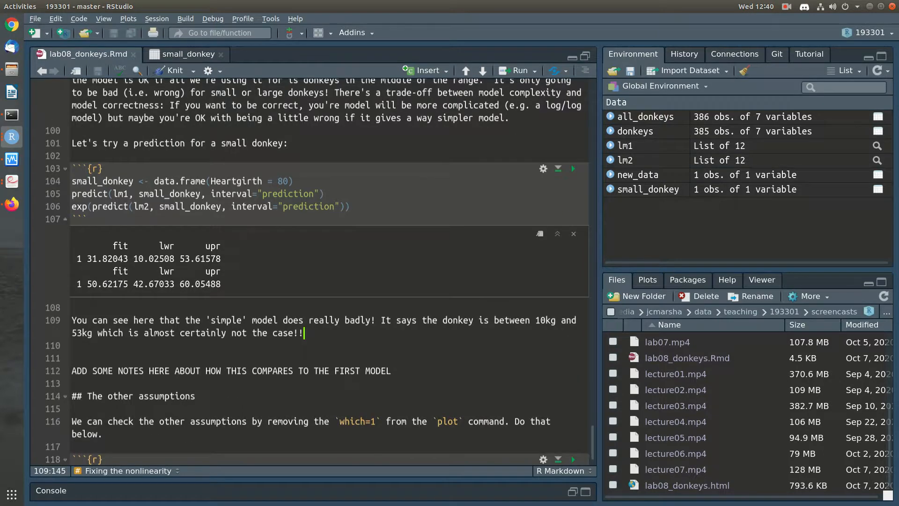
key(Return)
key(Return)
text(The log/log mod)
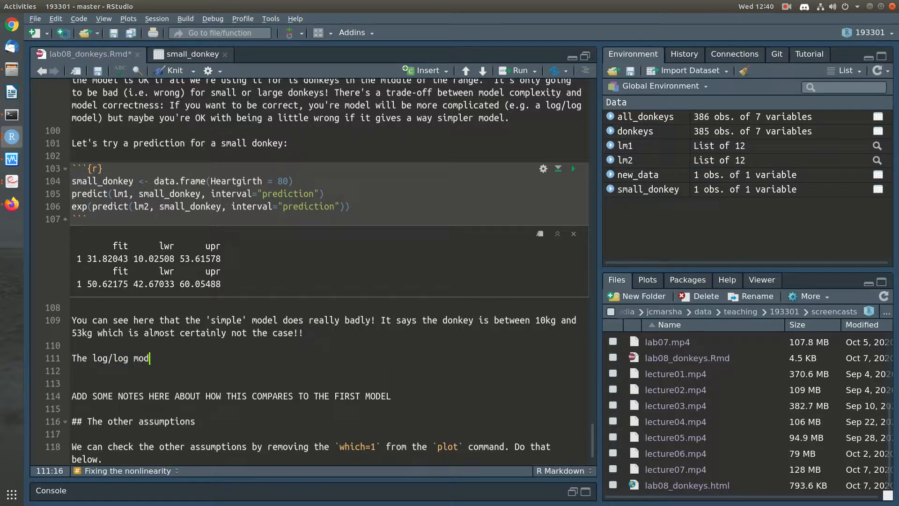
text(el on the other hand )
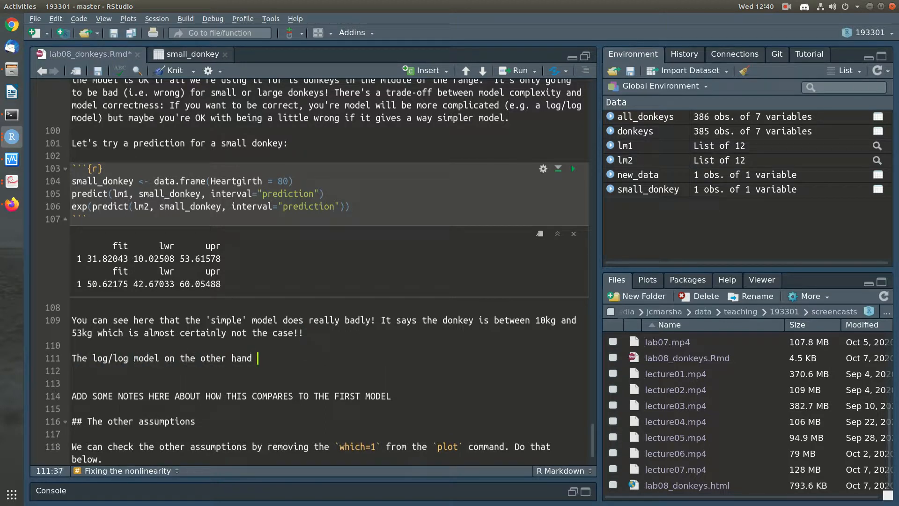
text(gives us a range that seems more plausible.)
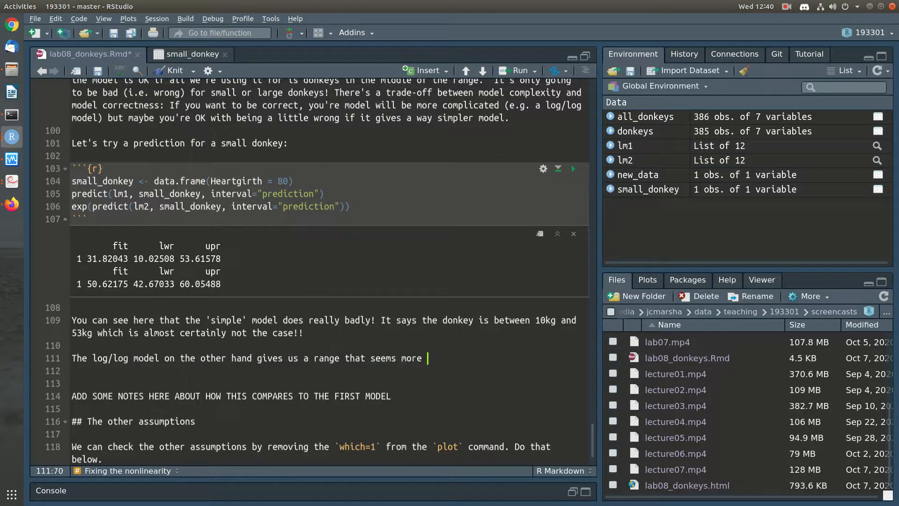
Step: Delete the "ADD SOME NOTES HERE ABOUT HOW THIS COMPARES TO THE FIRST MODEL" placeholder and the extra blank lines around it
key(Down)
key(shift+Down)
key(shift+Down)
key(shift+Down)
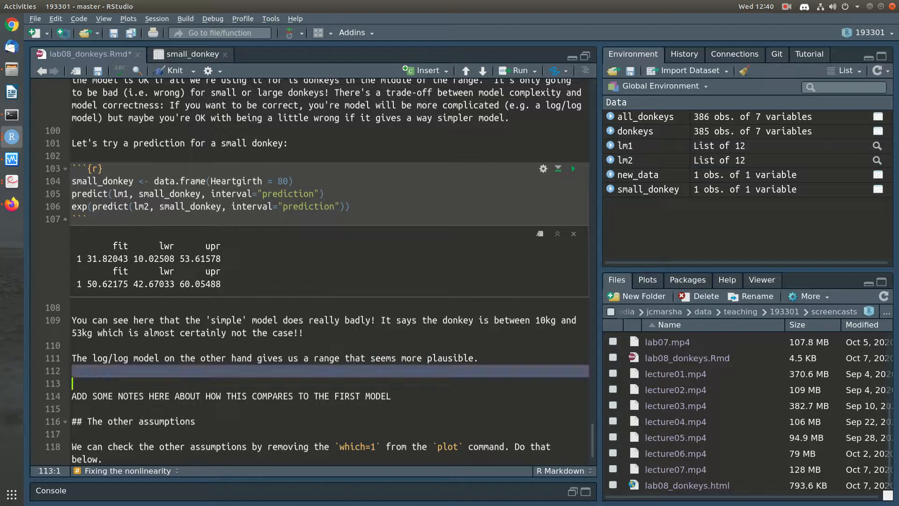
key(BackSpace)
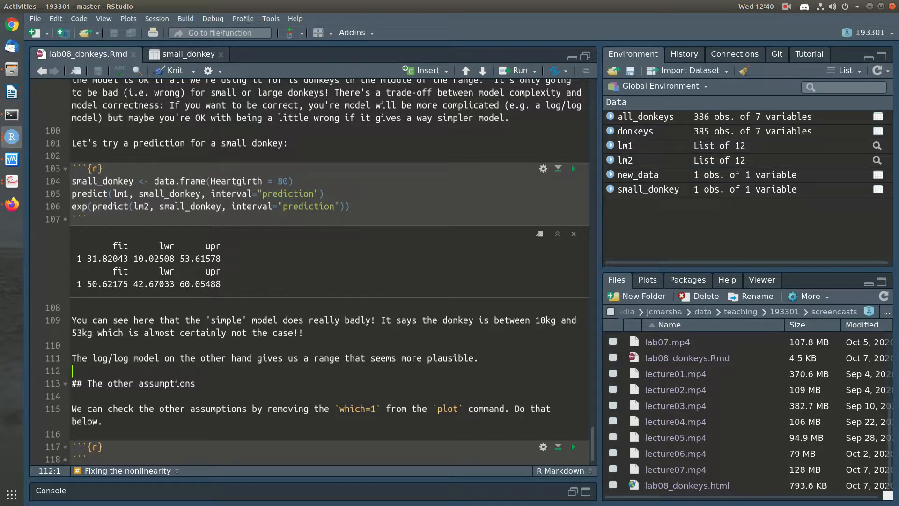
Step: Enter plot(lm2, add.smooth=FALSE) in the empty chunk under "The other assumptions" and run it
scroll(318, 272, down, 1)
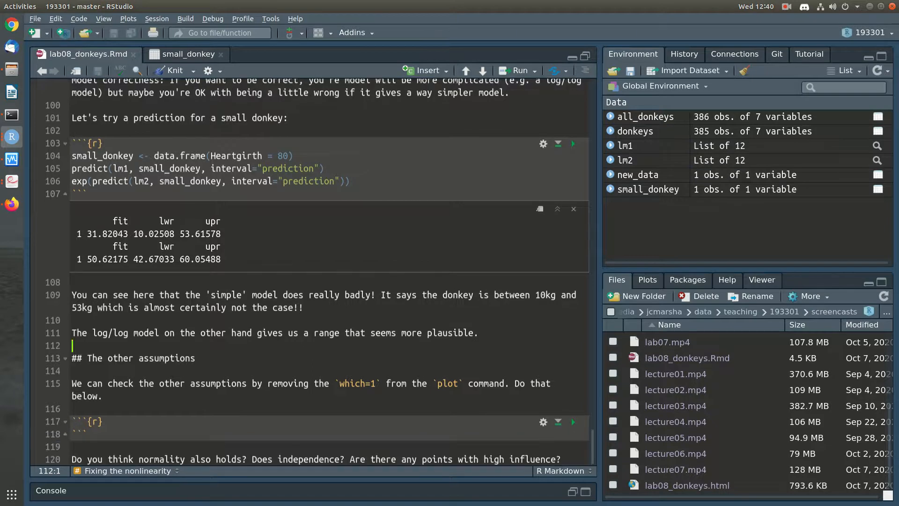
click(104, 396)
scroll(328, 272, up, 20)
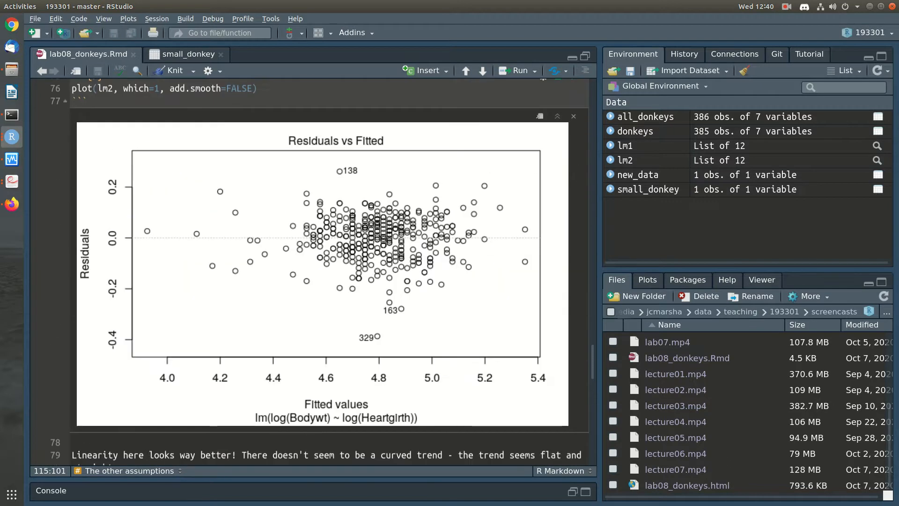
scroll(327, 272, down, 20)
click(102, 421)
key(Return)
text(plot(lm2, )
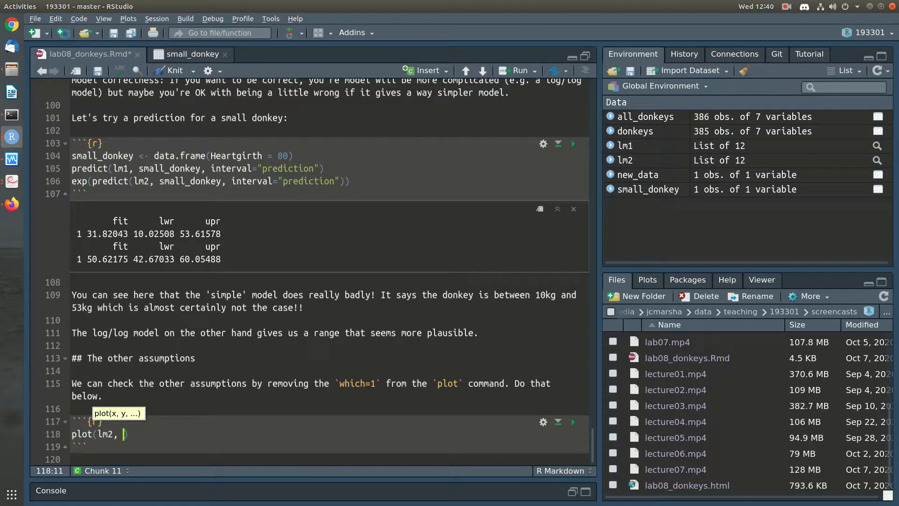
text(add.)
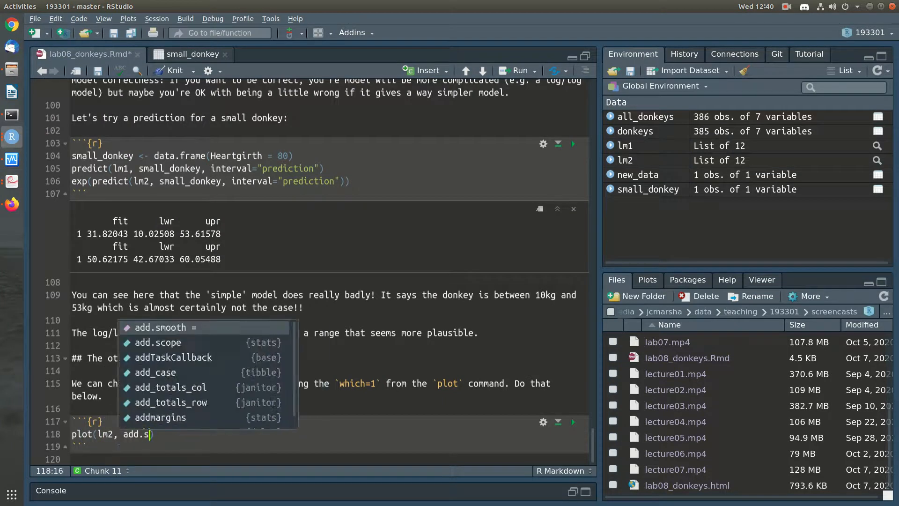
text(smooth=FALSE)
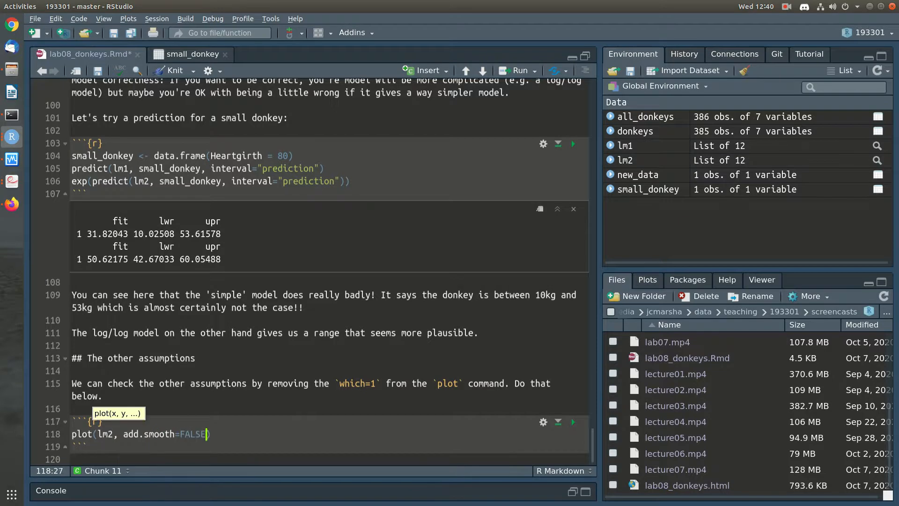
key(ctrl+Return)
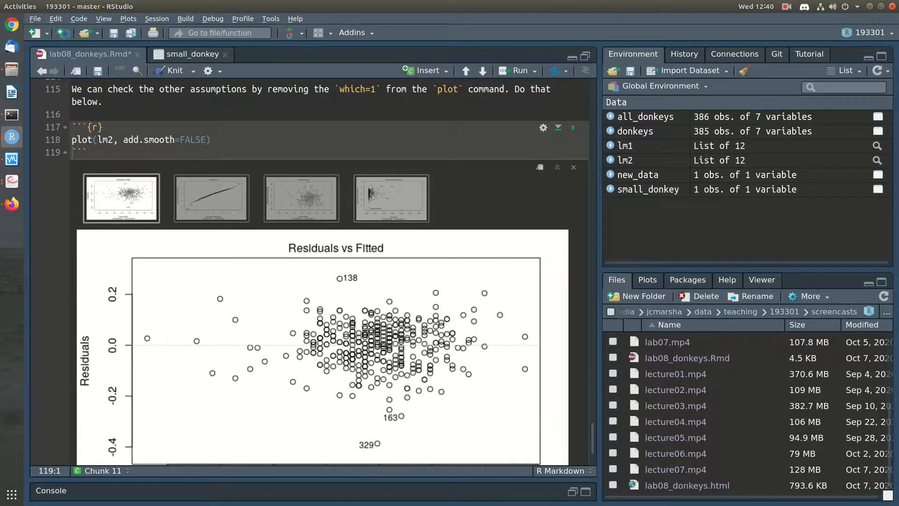
Step: Examine the Residuals vs Fitted and Normal Q-Q diagnostic plots of lm2
scroll(323, 272, down, 5)
scroll(323, 271, up, 2)
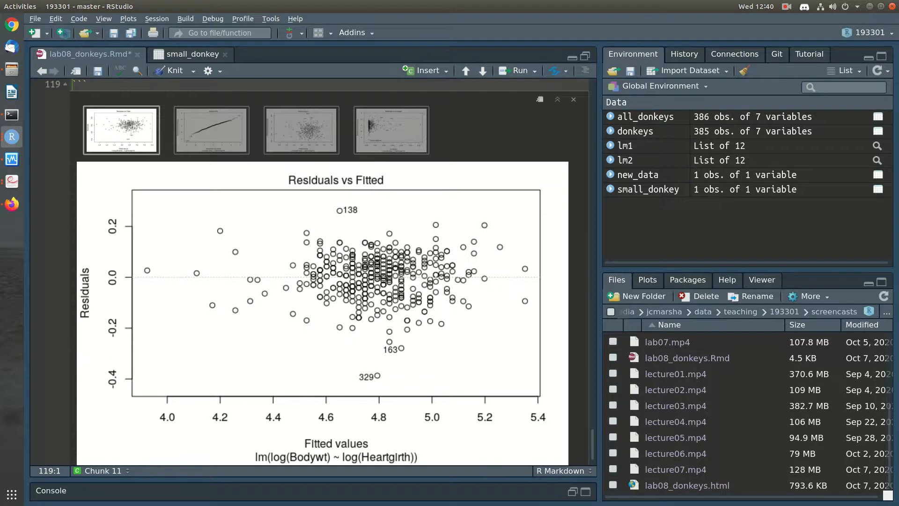
click(212, 130)
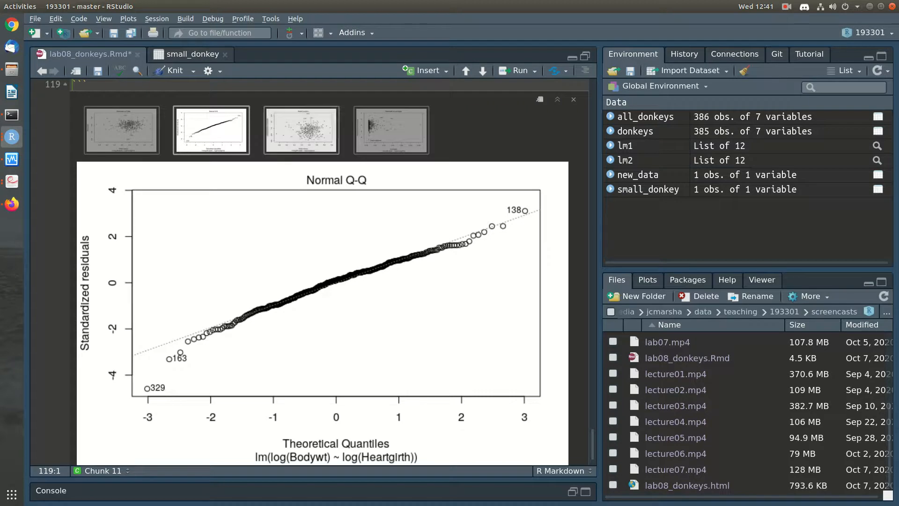
Step: Examine the Scale-Location, Residuals vs Fitted and Residuals vs Leverage diagnostic plots of lm2
click(301, 131)
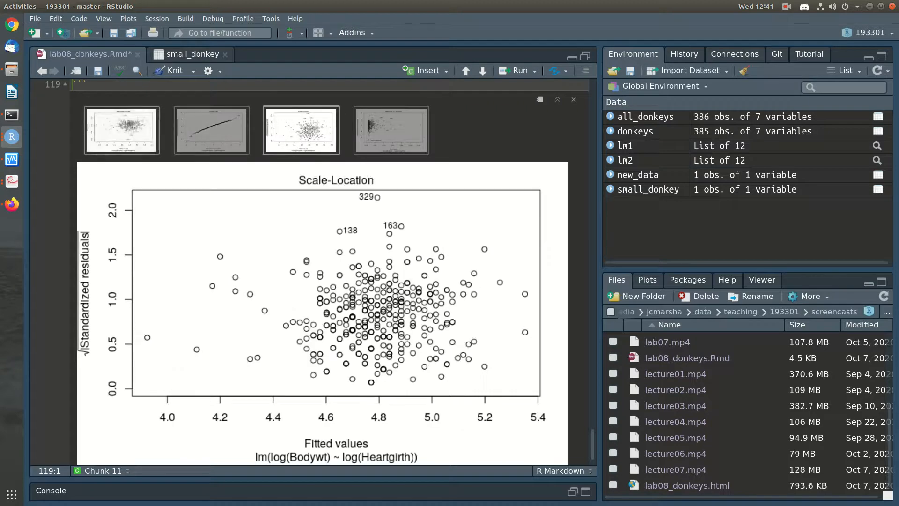
click(121, 131)
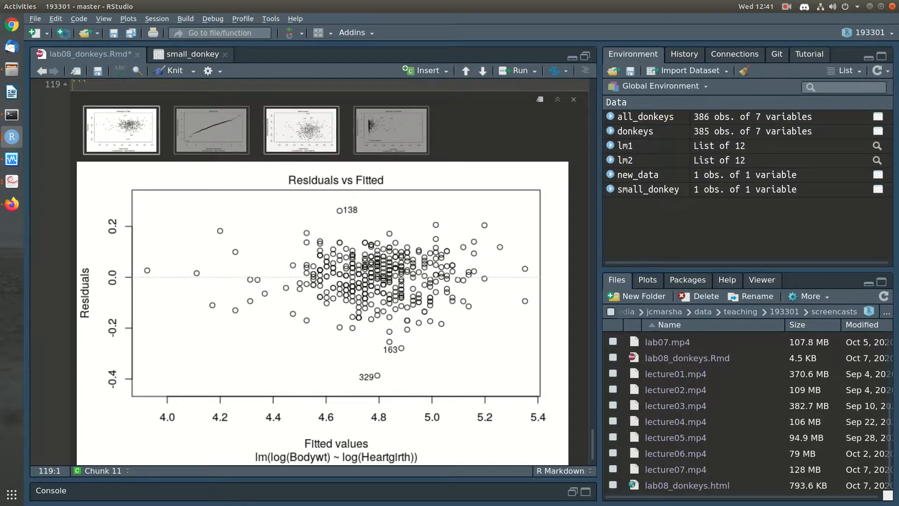
click(301, 130)
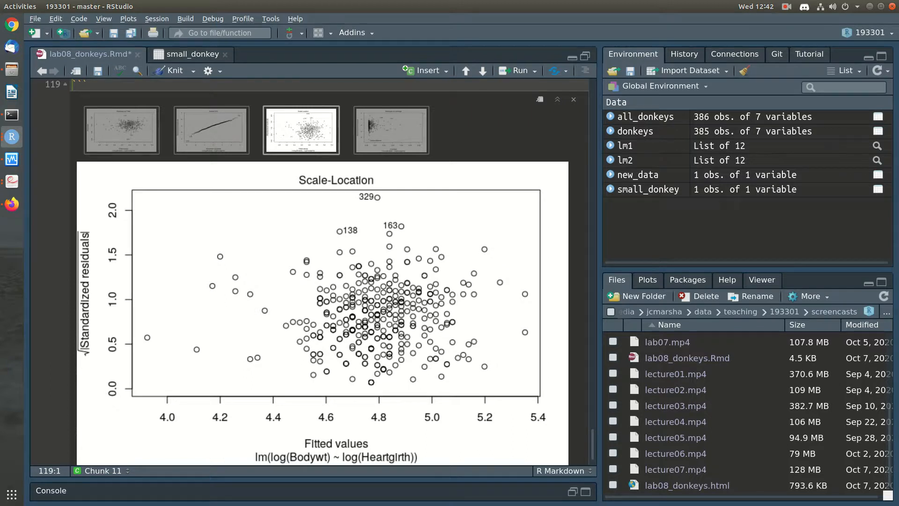
click(122, 130)
click(301, 130)
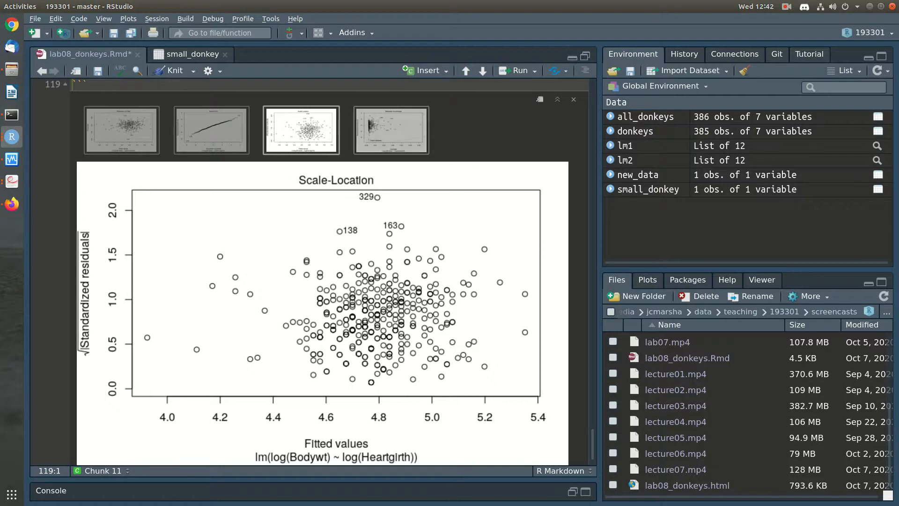
click(391, 130)
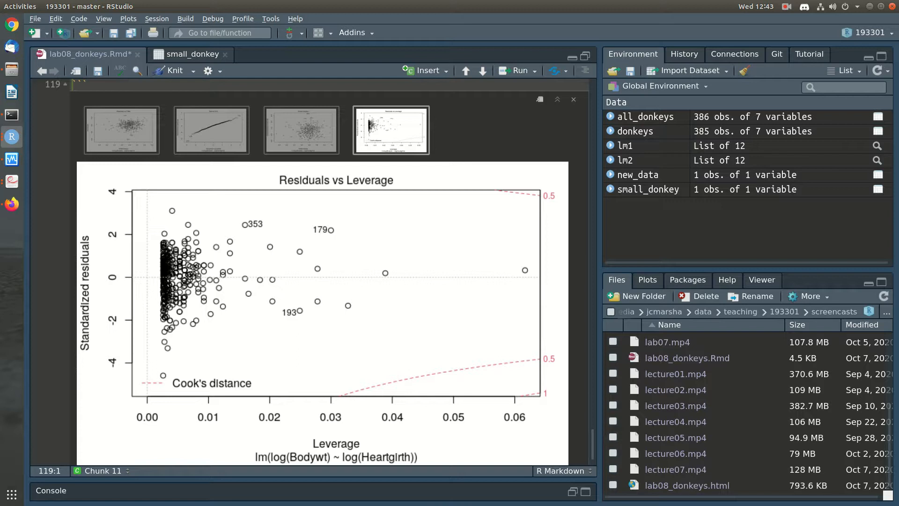
Step: Add a note below the plots: normality looks fine, most points are along the line, a bit of veering off at each end is no problem
scroll(328, 271, down, 2)
click(73, 447)
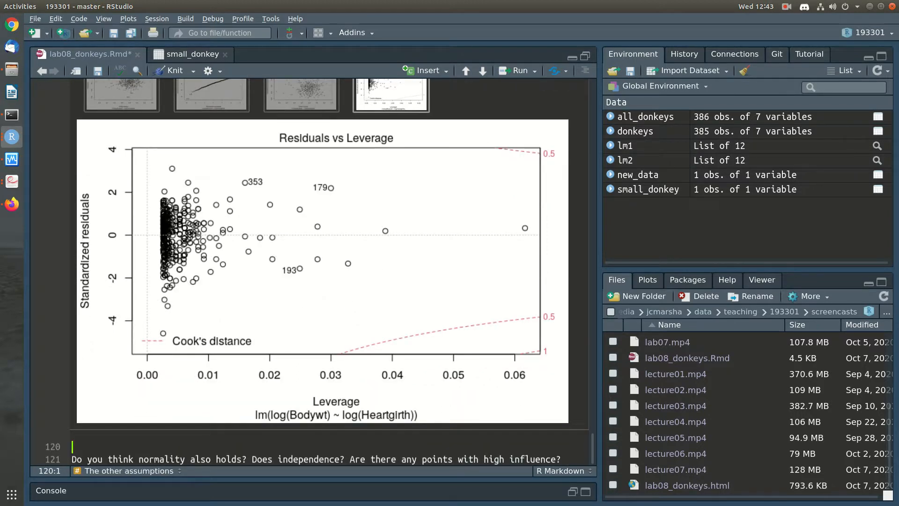
key(Return)
key(Up)
text(Normality looks fine -)
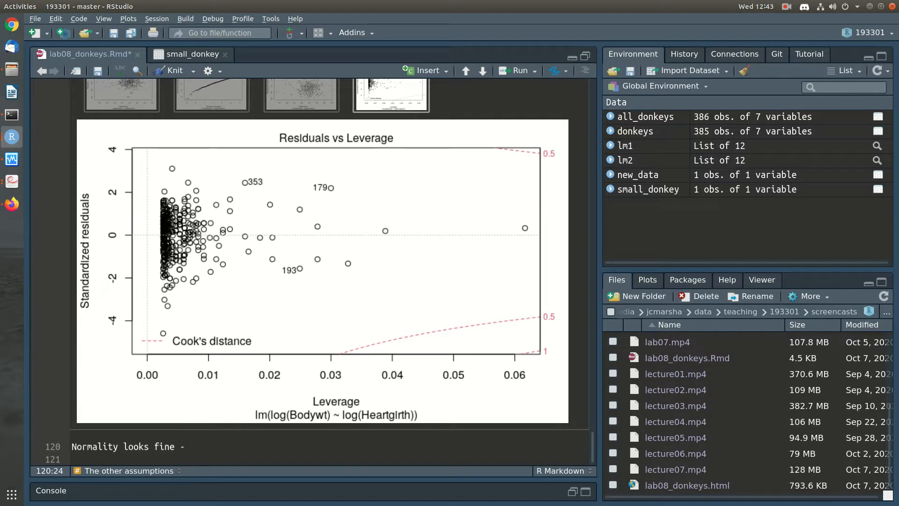
text(most points are along the line)
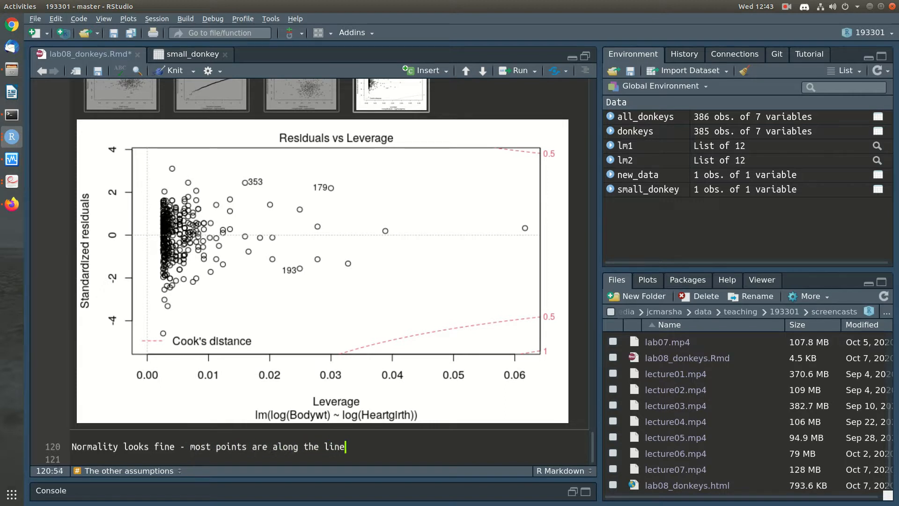
text( in the plot which is what we'd expect - a bit of veering off at each end is no problem.)
key(Return)
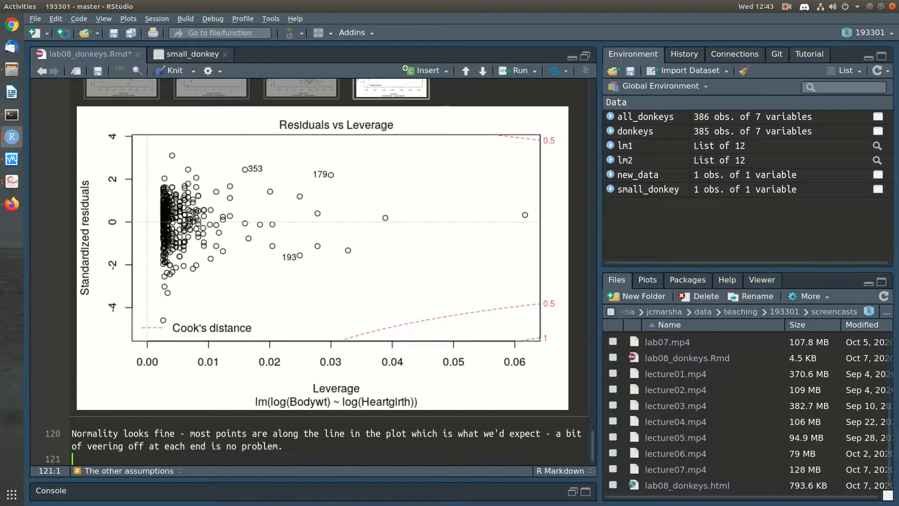
Step: Add a separate paragraph stating that no points lie past the cooks distance bands, so no observations with large influence need worrying about
key(Return)
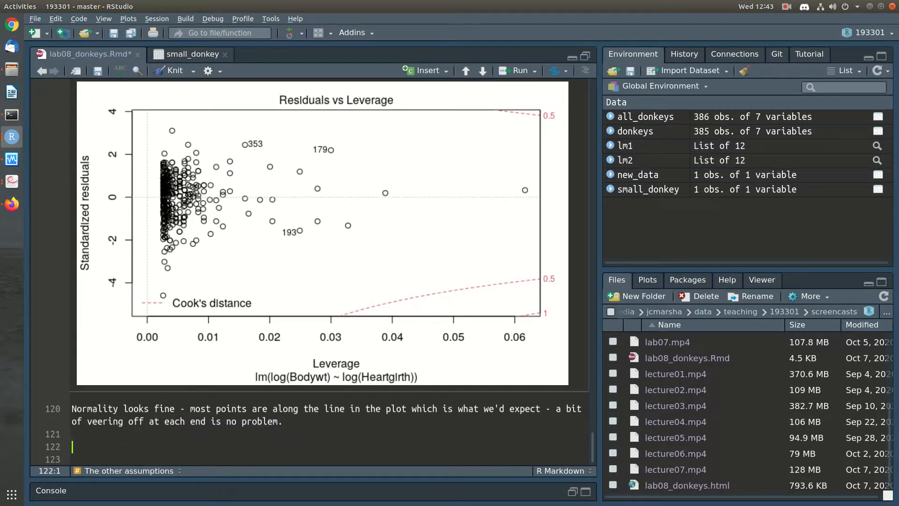
text(There are no p)
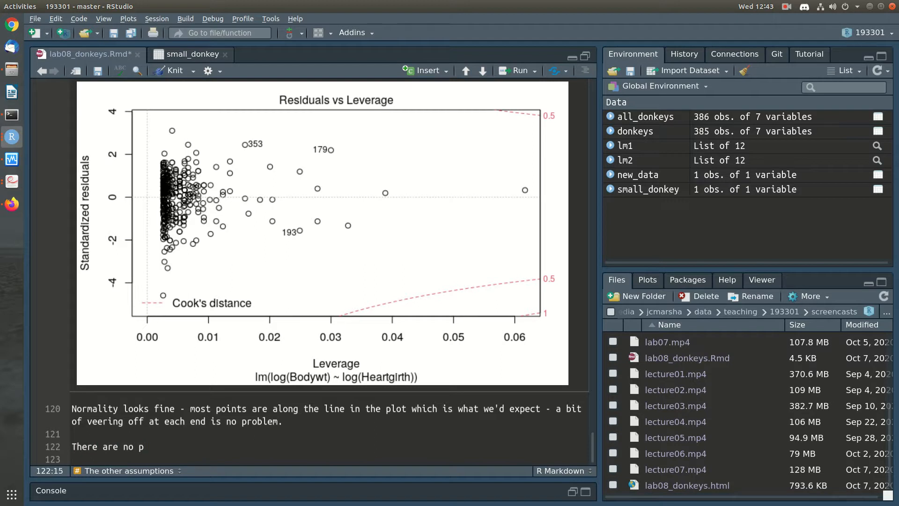
text(oints with high influenc)
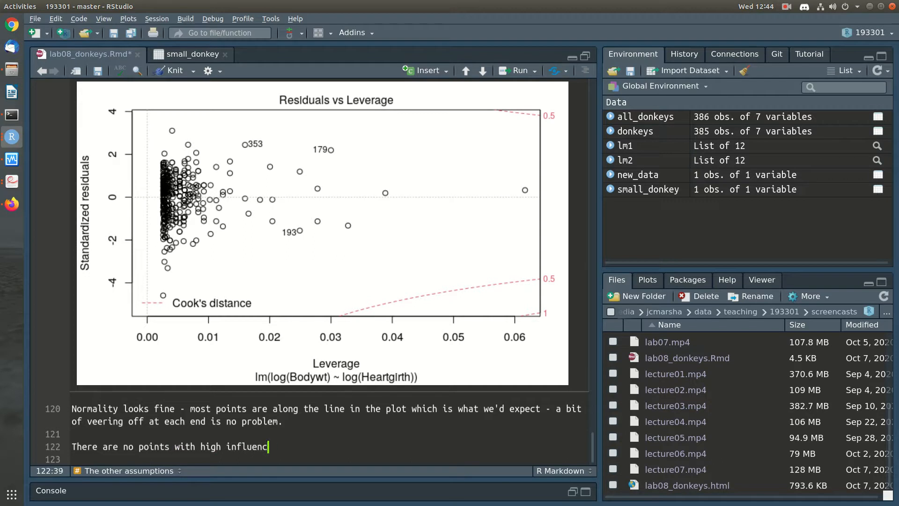
text(e past the cooks distance badns)
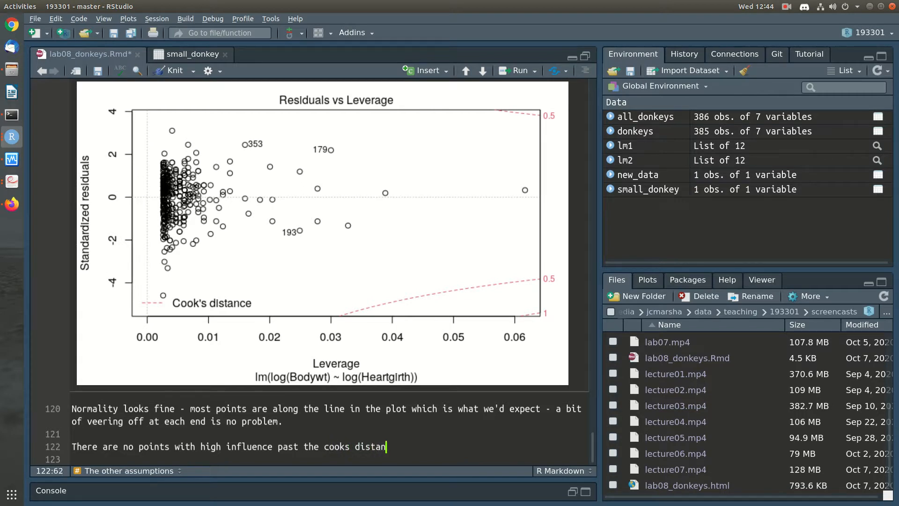
key(BackSpace)
key(BackSpace)
key(BackSpace)
text(nds, so no obser)
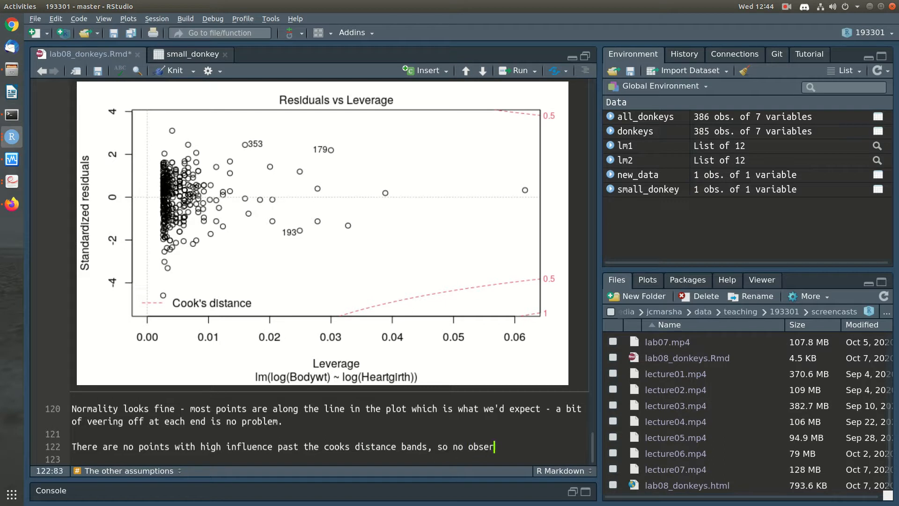
text(vations with large influe)
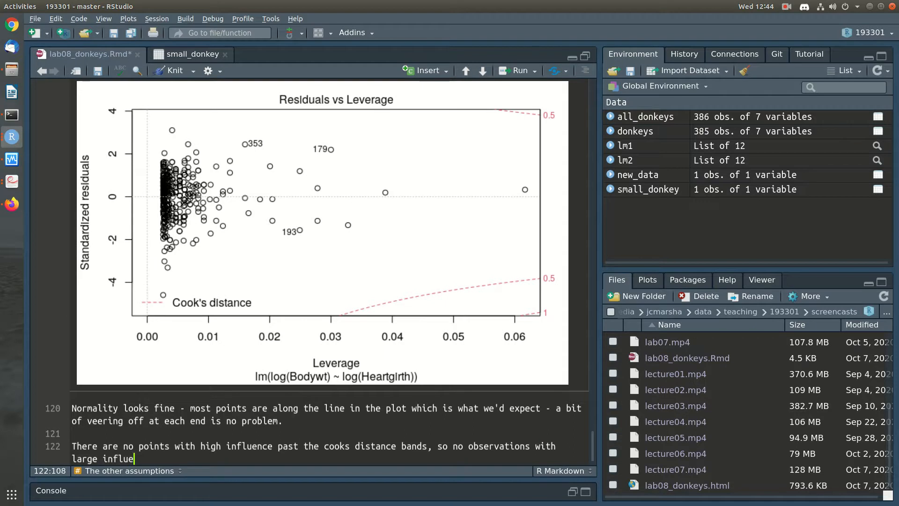
text(nce that we need to worry aout)
key(BackSpace)
key(BackSpace)
key(BackSpace)
text(bout.)
Step: Start a new paragraph with "What about independence?" and delete the original question line about normality, independence and high influence below it
key(Return)
key(Return)
text(What ab)
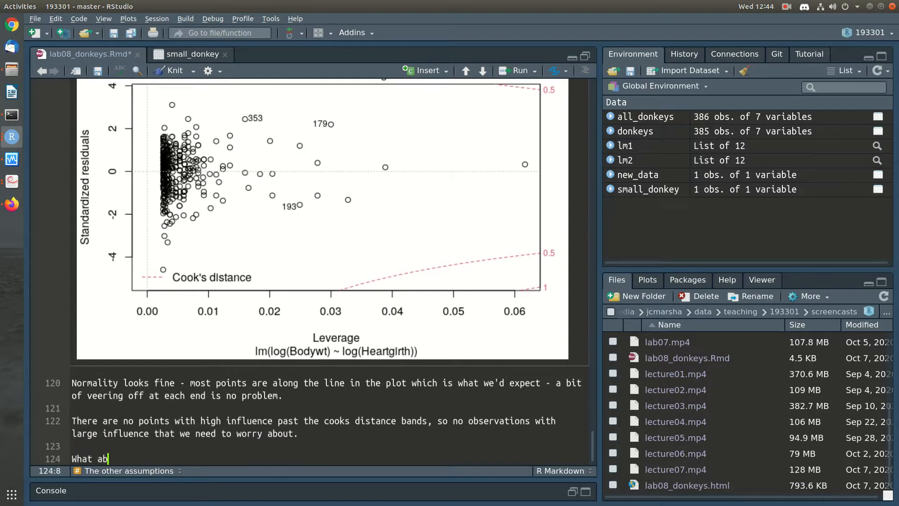
text(out independence?)
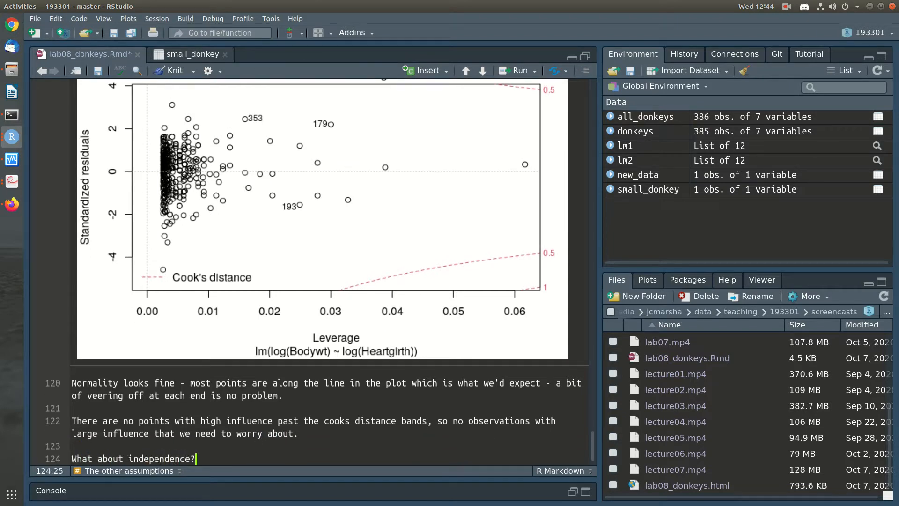
text(Do you think normality also holds? Does independence? Are there any points with high influence?)
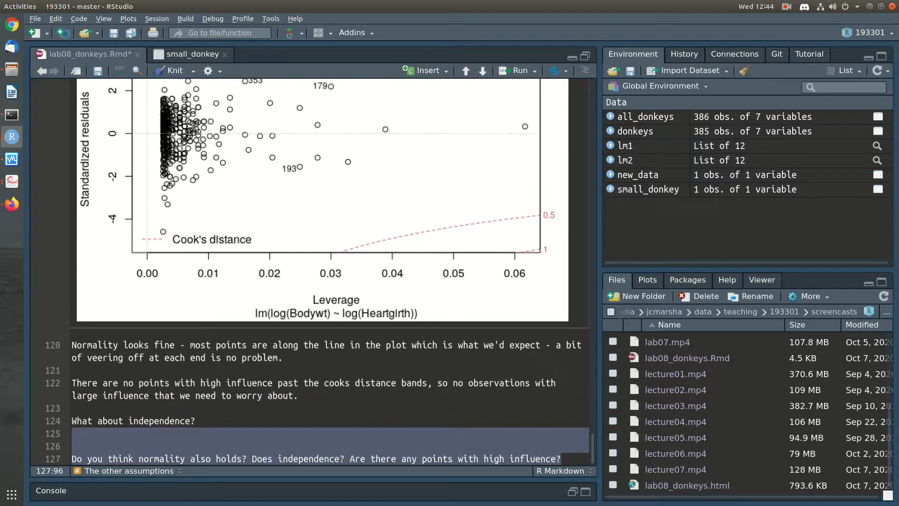
key(BackSpace)
key(BackSpace)
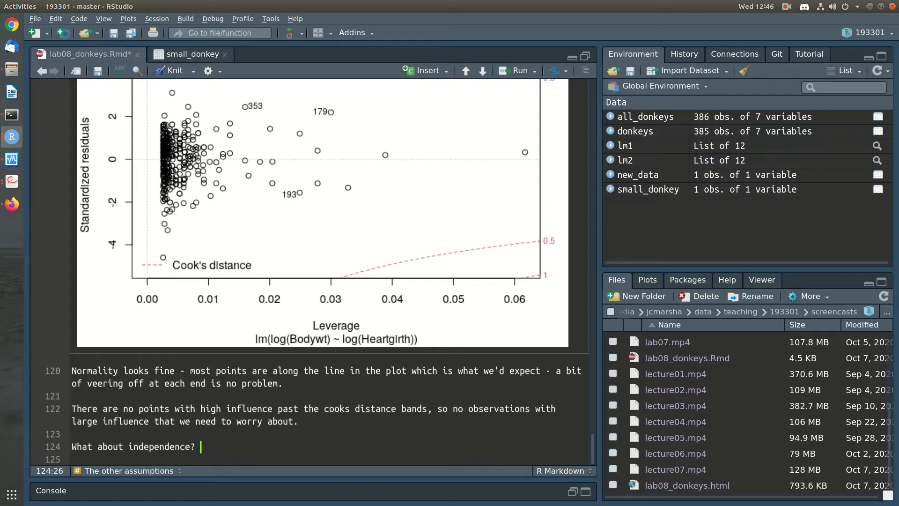
Step: Explain that independence depends on how the data are collected and on relationships between pairs of observations, adding "In this case we really don't know!!"
text(To answer this we need to know how the data are collected, and whether there's any relationships within the data (i.e. between pairs of observations) )
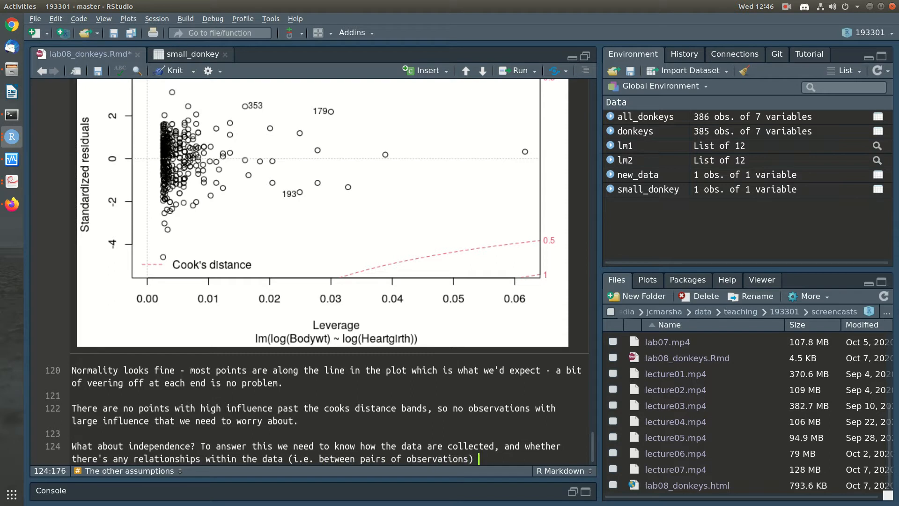
text(that might make them m)
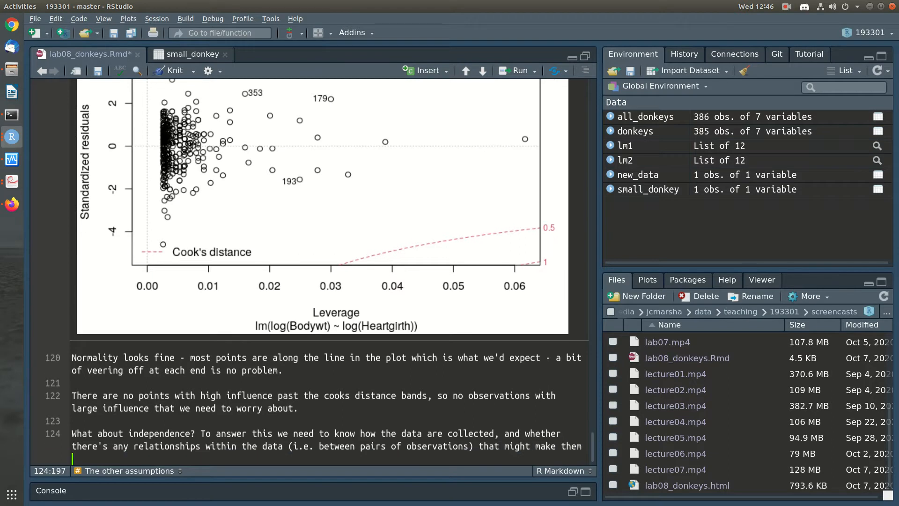
text(ore or less likely to be related.)
key(BackSpace)
text(than when comparing to other pairs of observations. In this case we really don't know!!)
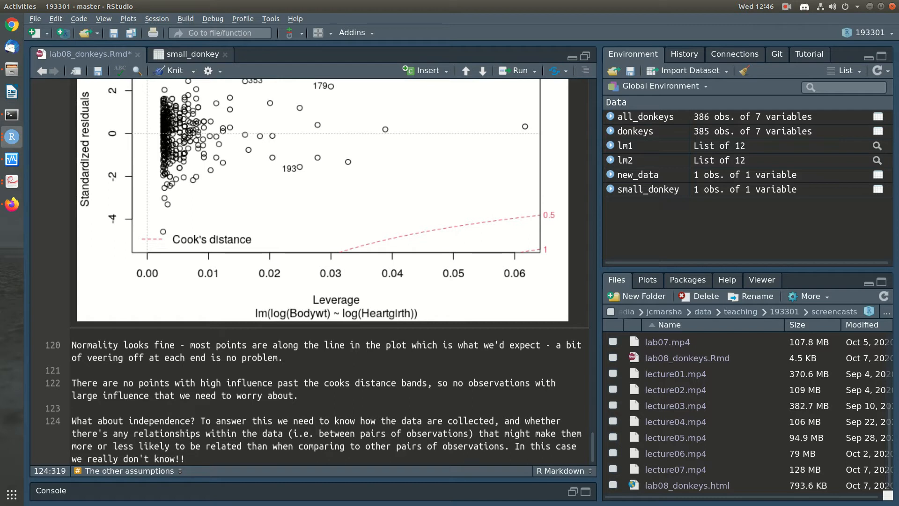
Step: Replace the closing "!!" of the independence paragraph with ", so can't really answer this in any detail." and save the notebook
key(BackSpace)
key(BackSpace)
key(BackSpace)
text(, so can't really answer)
key(BackSpace)
key(BackSpace)
key(BackSpace)
key(BackSpace)
text(wer his)
key(BackSpace)
key(BackSpace)
key(BackSpace)
text(this in any d)
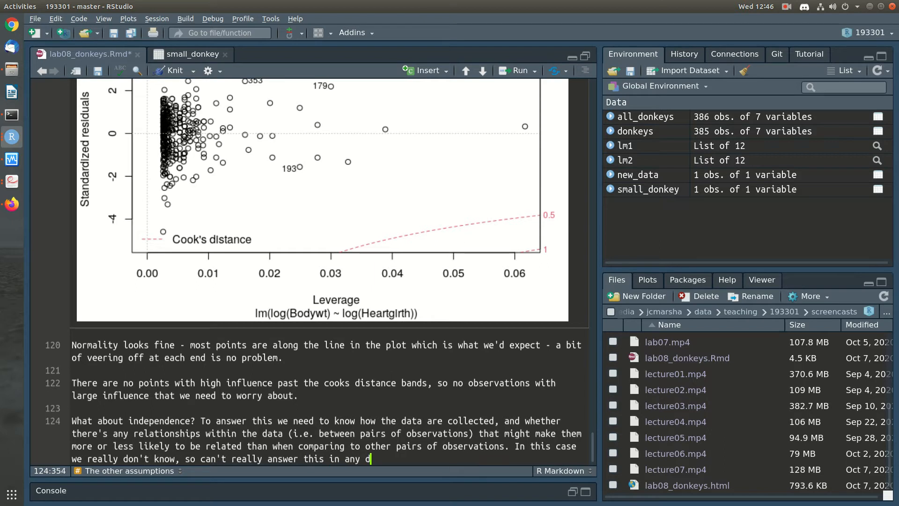
text(etail.)
key(Return)
key(ctrl+s)
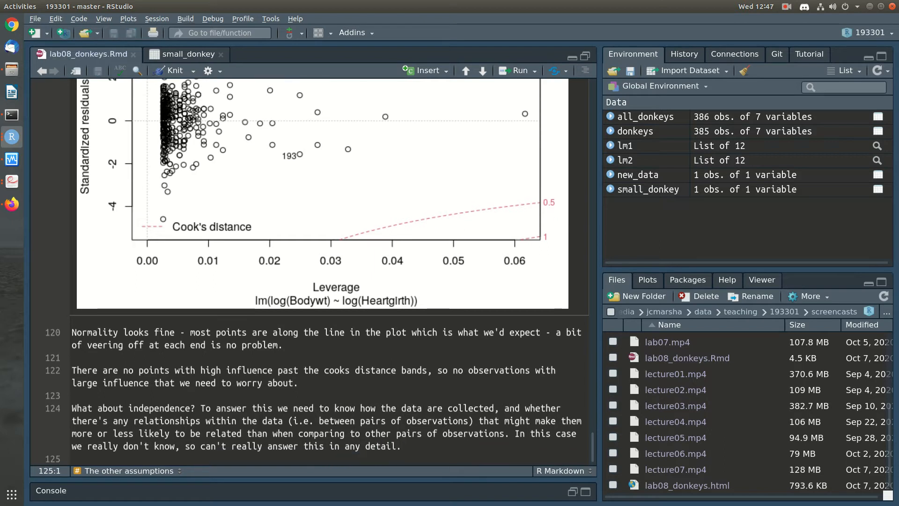
Step: Recheck the Residuals vs Fitted plot of lm2 under "The other assumptions" and knit lab08_donkeys.Rmd
scroll(328, 271, up, 6)
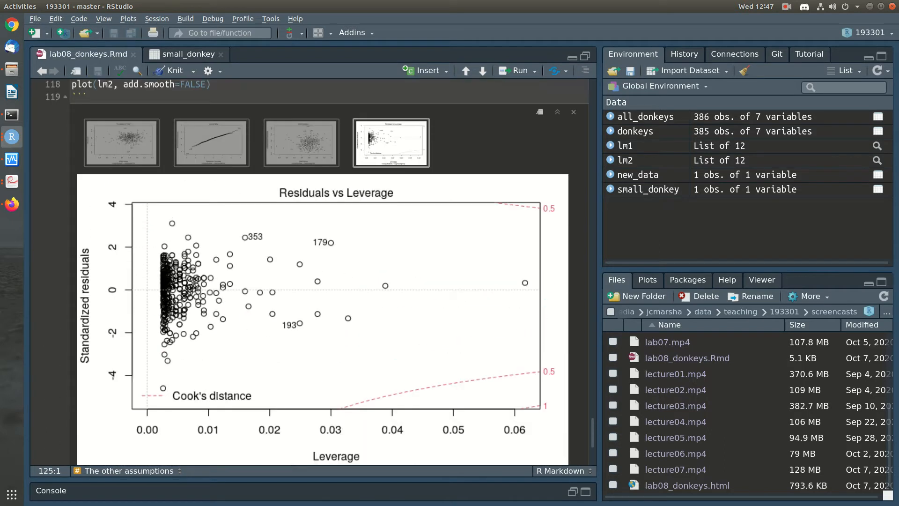
click(122, 227)
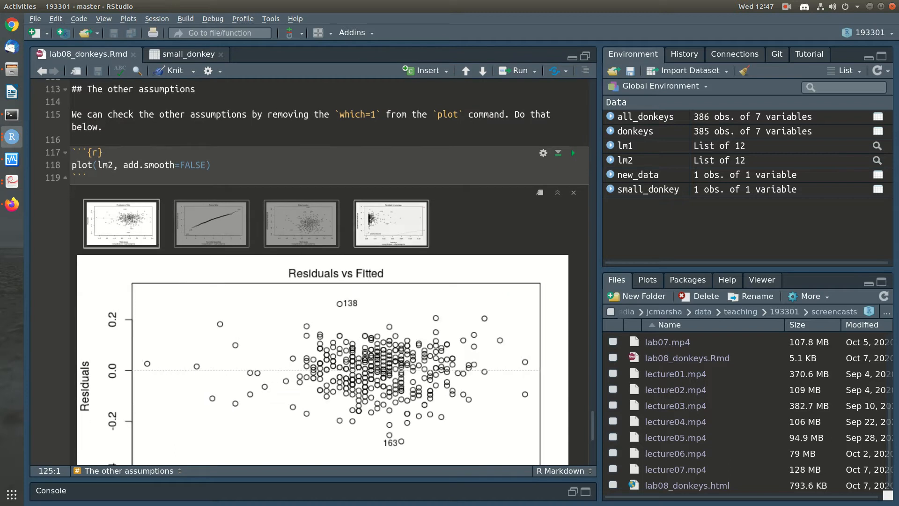
scroll(121, 227, down, 3)
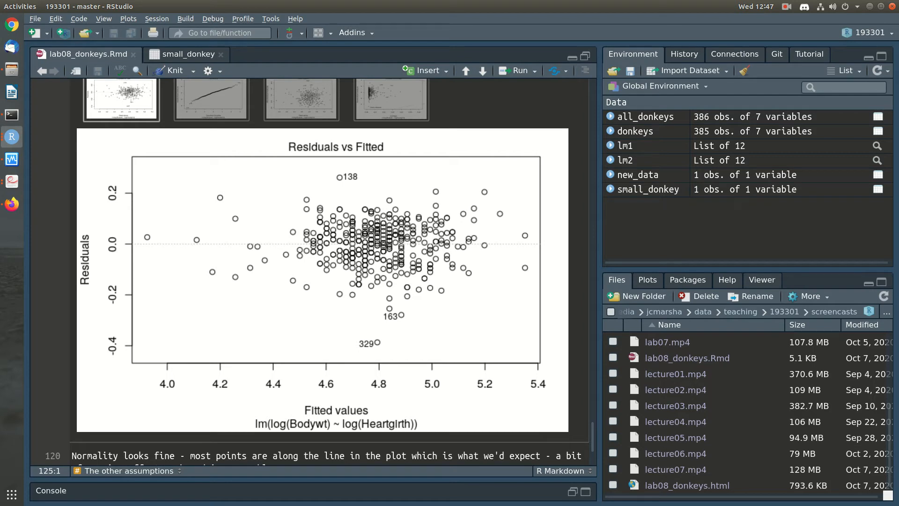
scroll(309, 272, up, 5)
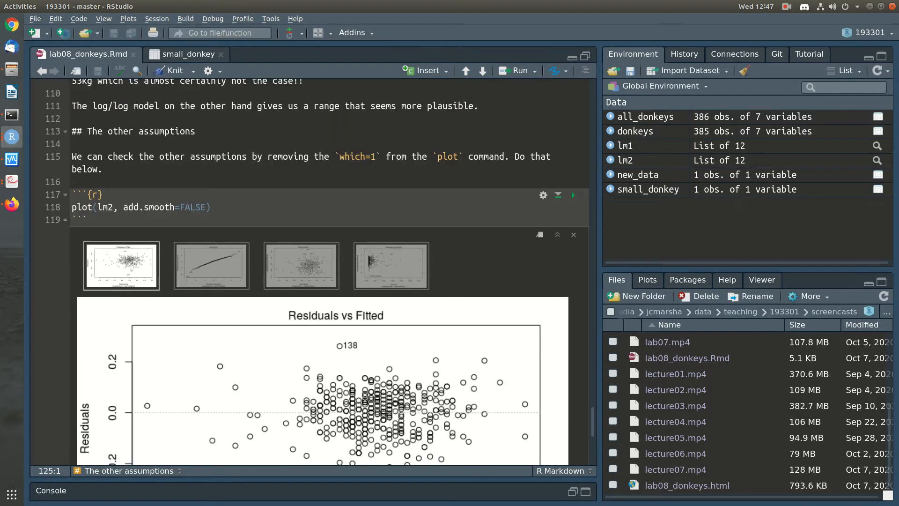
scroll(310, 272, down, 9)
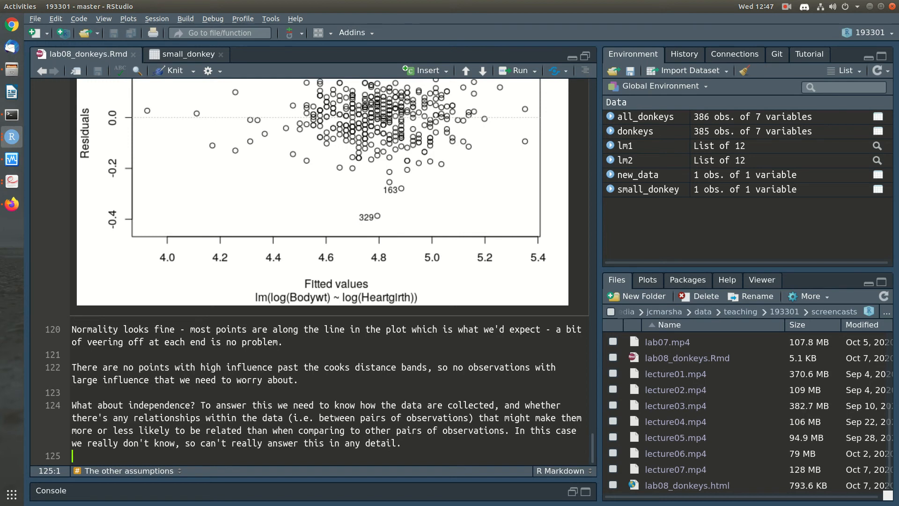
click(174, 70)
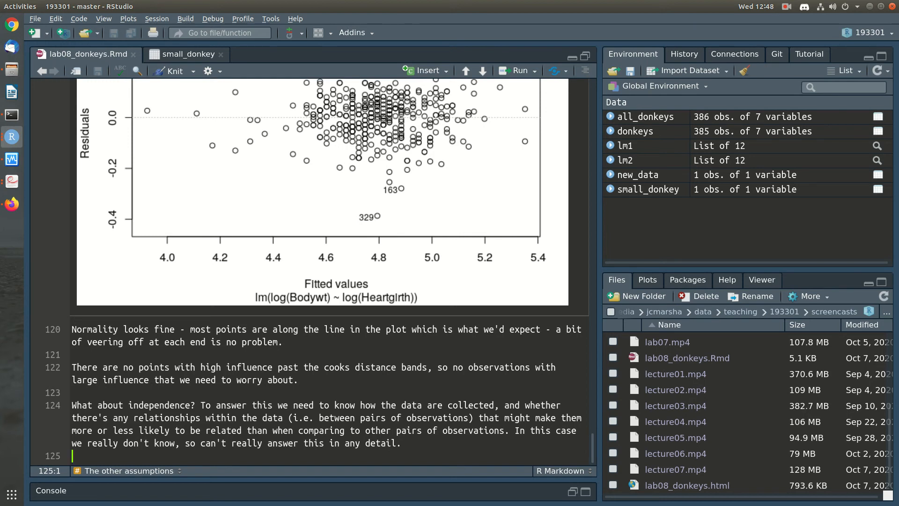